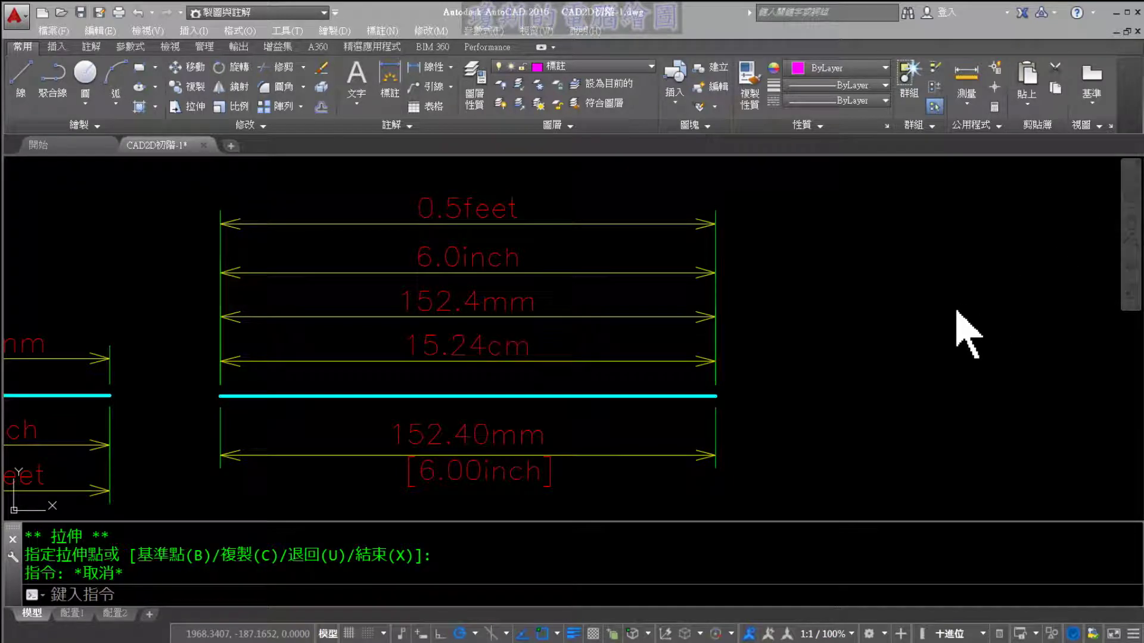
# Pan to empty space, make the cyan geometry layer current, and start a line.
pyautogui.moveTo(953, 315); pyautogui.dragTo(724, 331, button='middle')
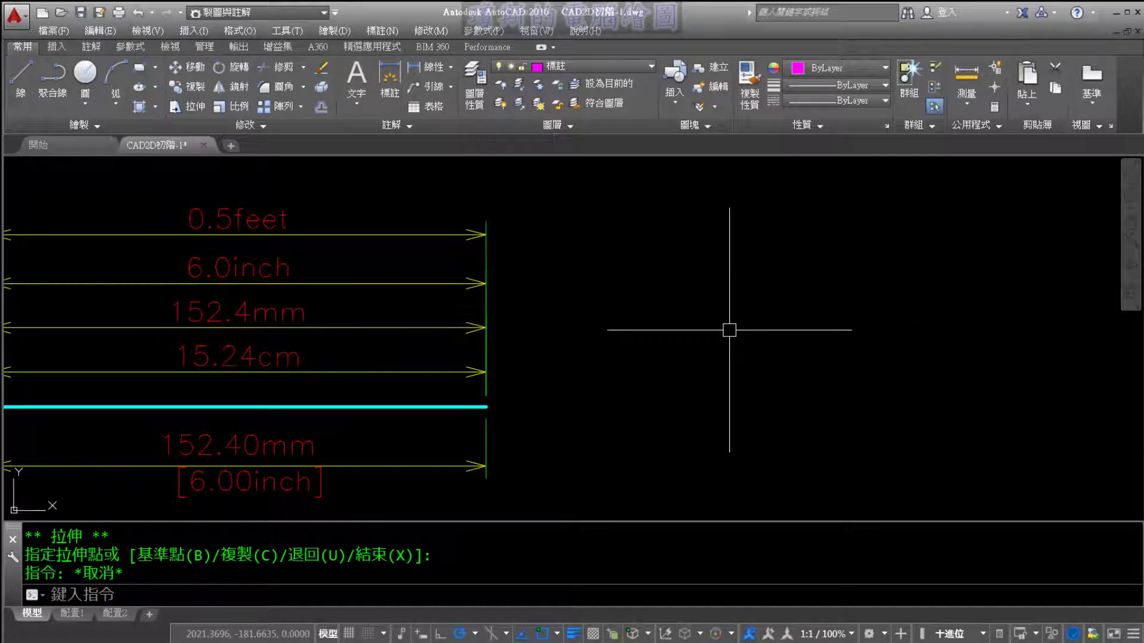
pyautogui.moveTo(773, 327); pyautogui.dragTo(507, 320, button='middle')
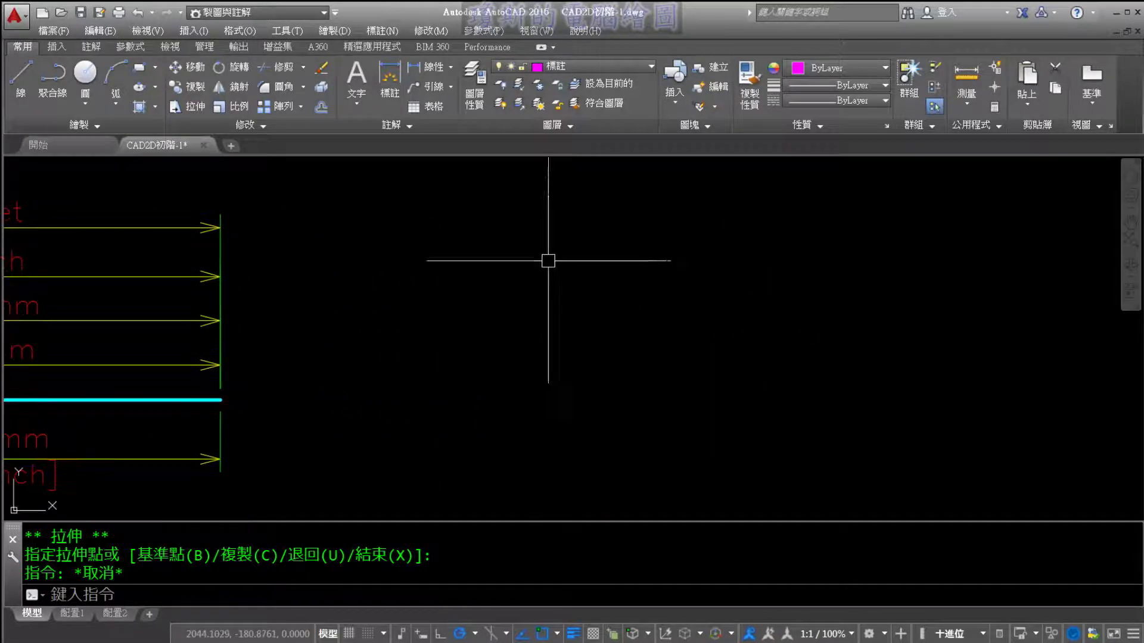
pyautogui.click(573, 66)
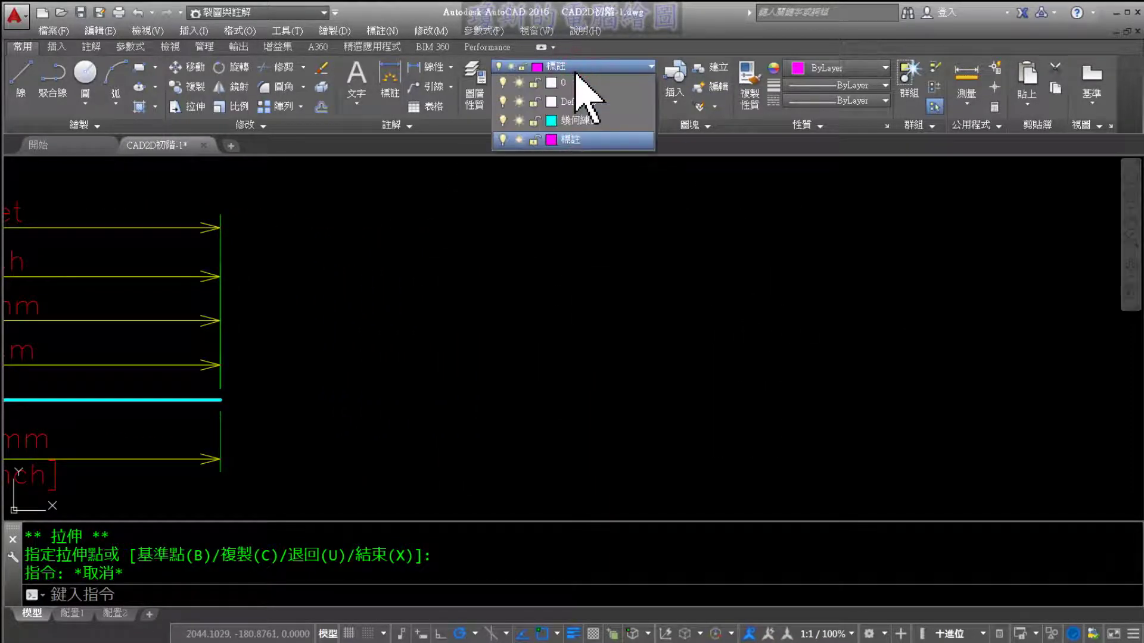
pyautogui.click(583, 122)
pyautogui.moveTo(557, 250); pyautogui.dragTo(494, 251, button='middle')
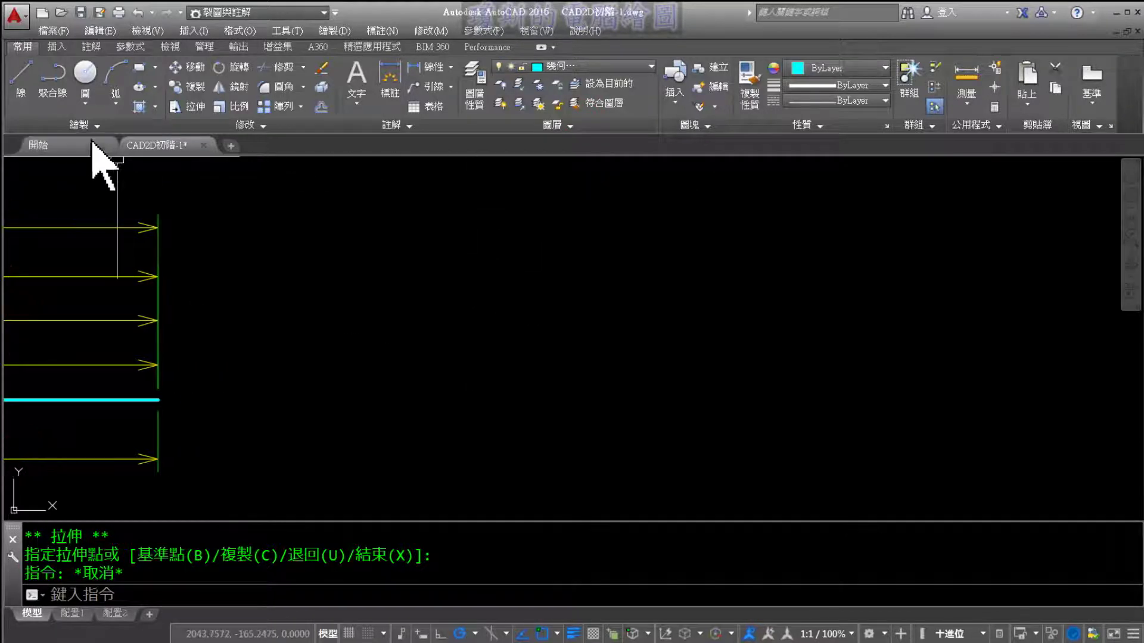
pyautogui.click(21, 81)
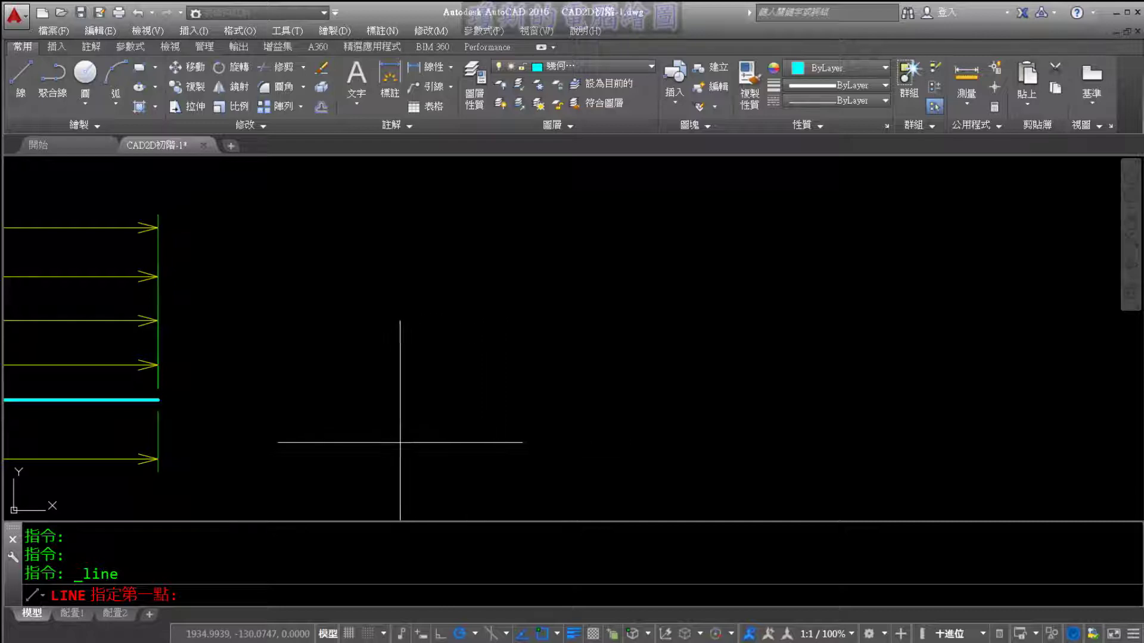
# Draw the profile's first segments: up 20, right 65.123, up 20, right 67.567.
pyautogui.click(375, 433)
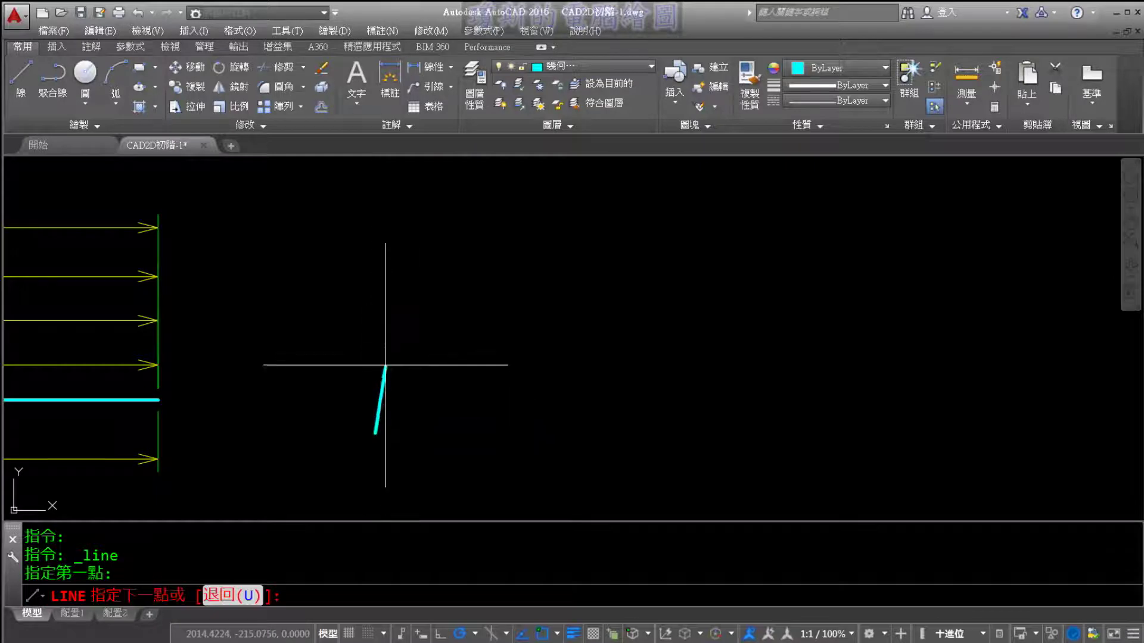
pyautogui.write('2')
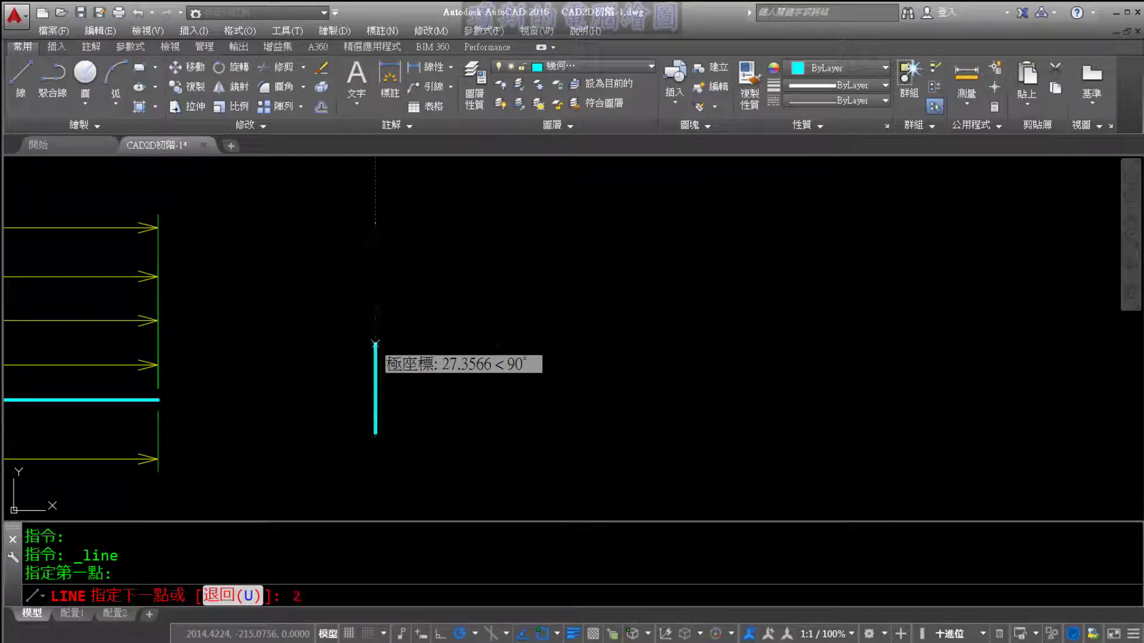
pyautogui.write('0')
pyautogui.press('Return')
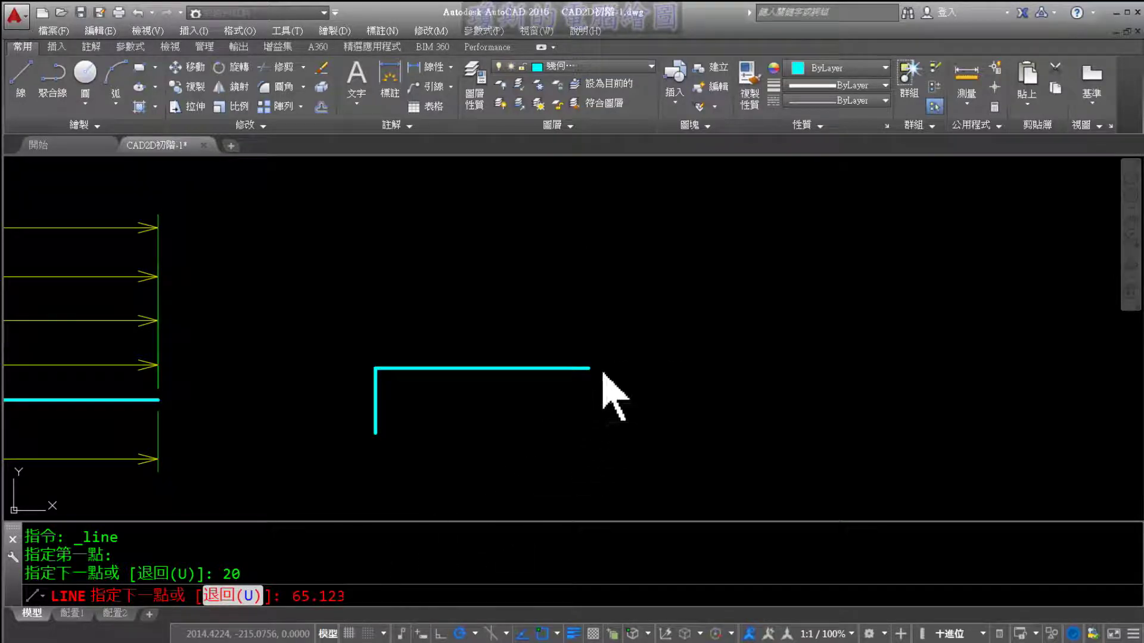
pyautogui.press('Return')
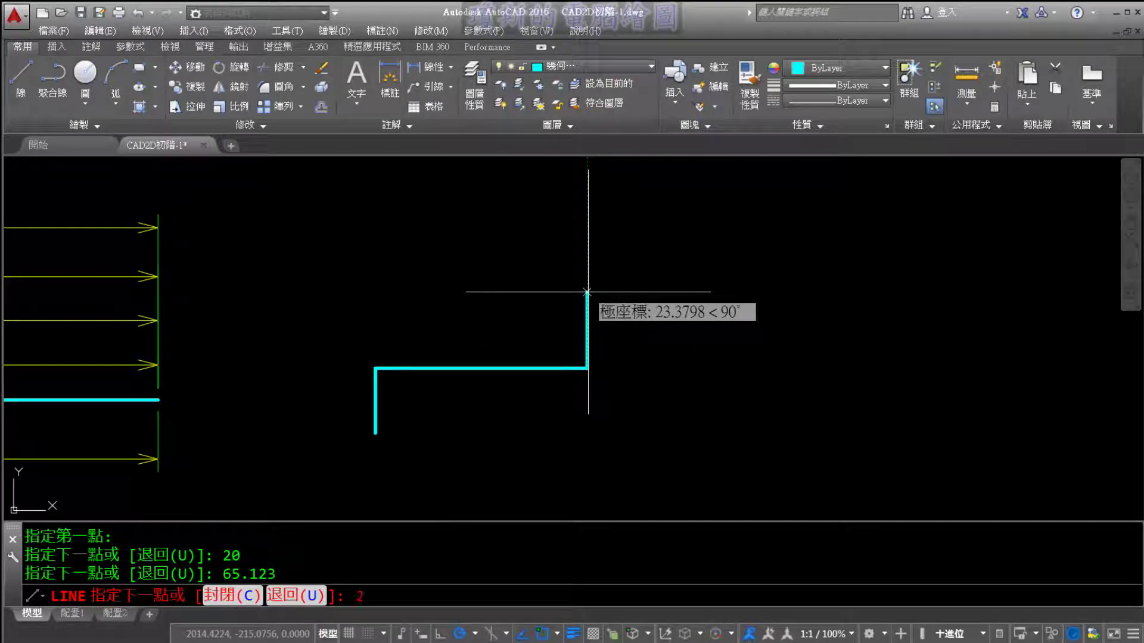
pyautogui.write('0')
pyautogui.press('Return')
pyautogui.moveTo(608, 294); pyautogui.dragTo(496, 293, button='middle')
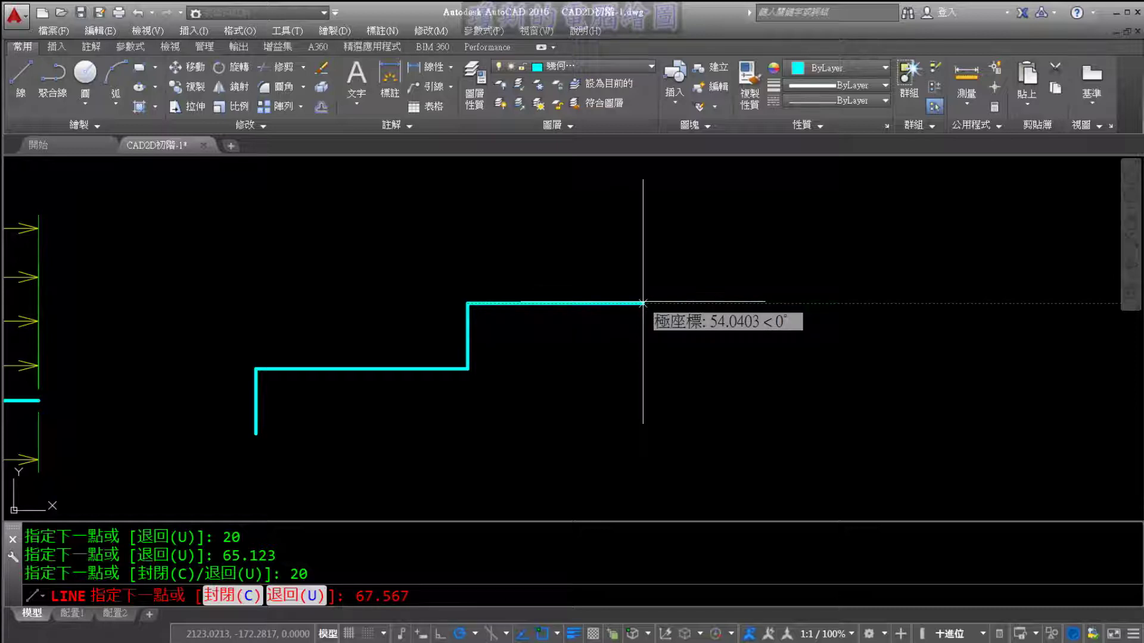
pyautogui.press('Return')
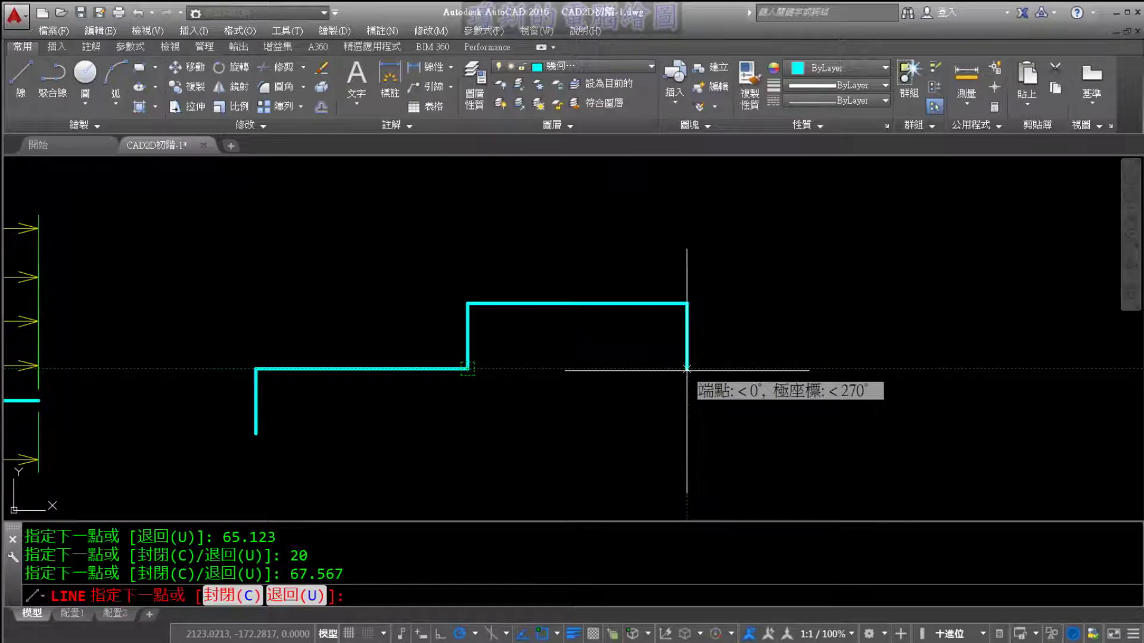
# Add a step down, a 60 horizontal, a step up and a 62.5 top segment.
pyautogui.click(687, 369)
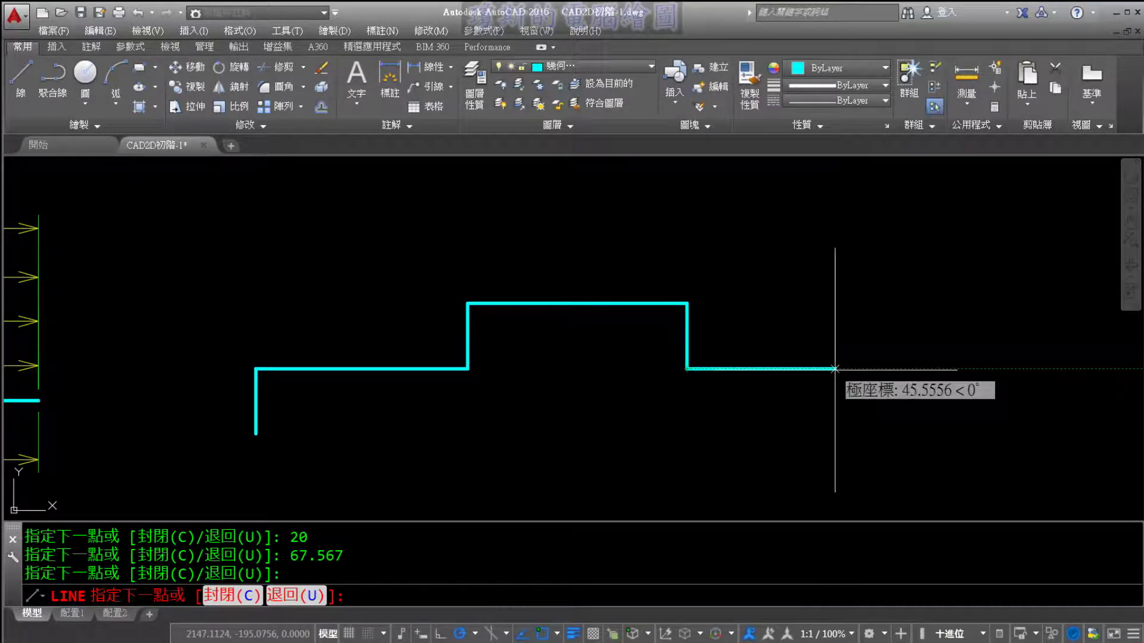
pyautogui.write('68')
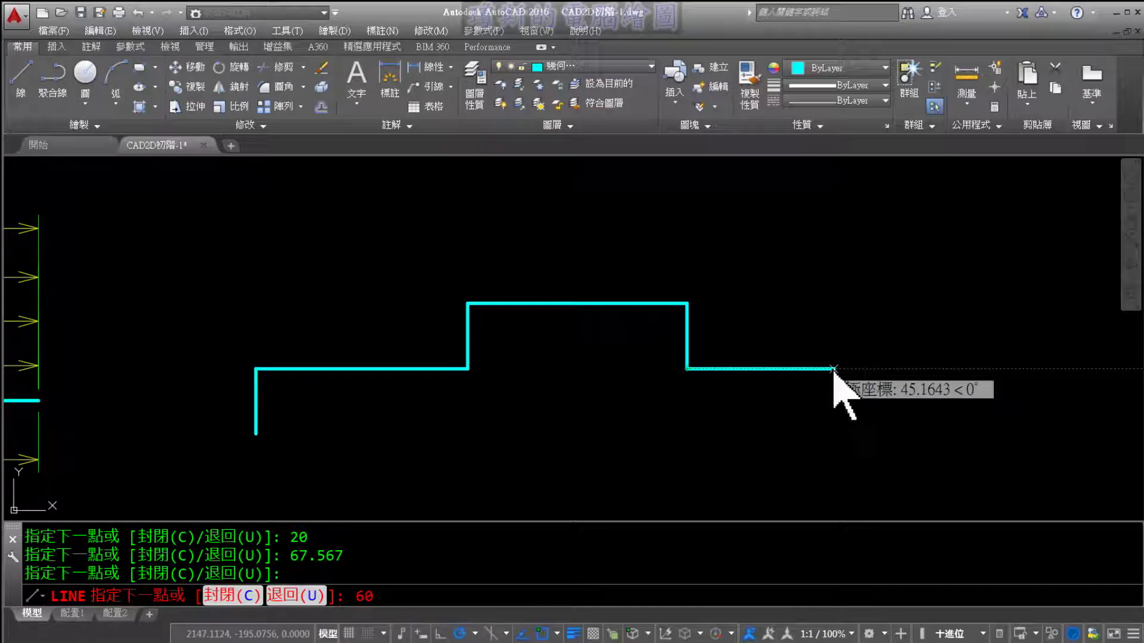
pyautogui.press('Return')
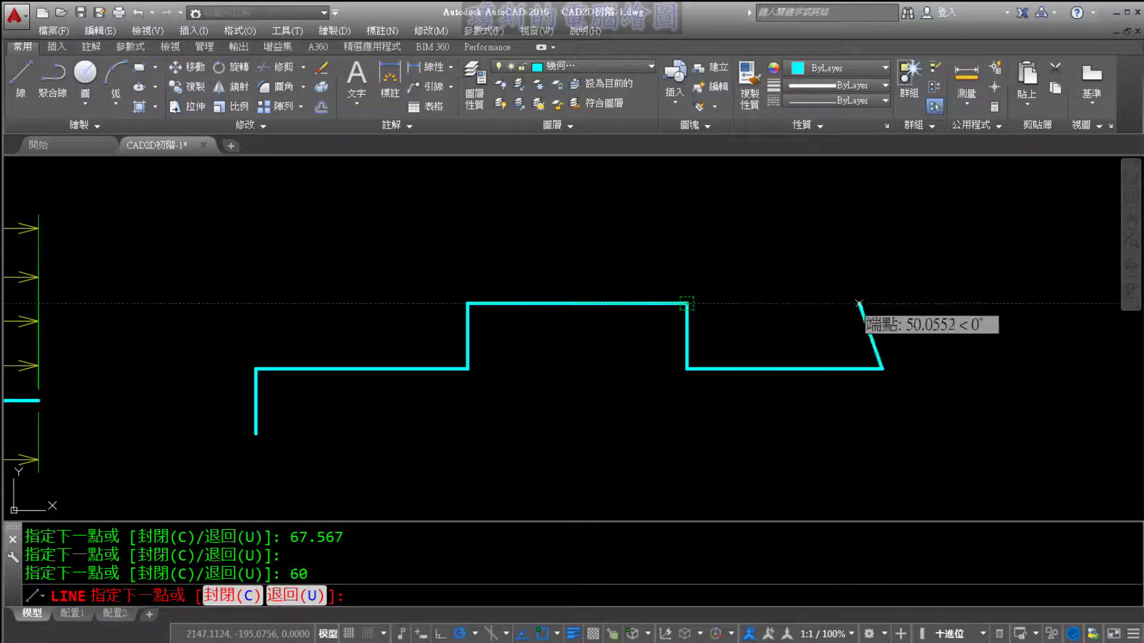
pyautogui.click(882, 304)
pyautogui.write('62.5')
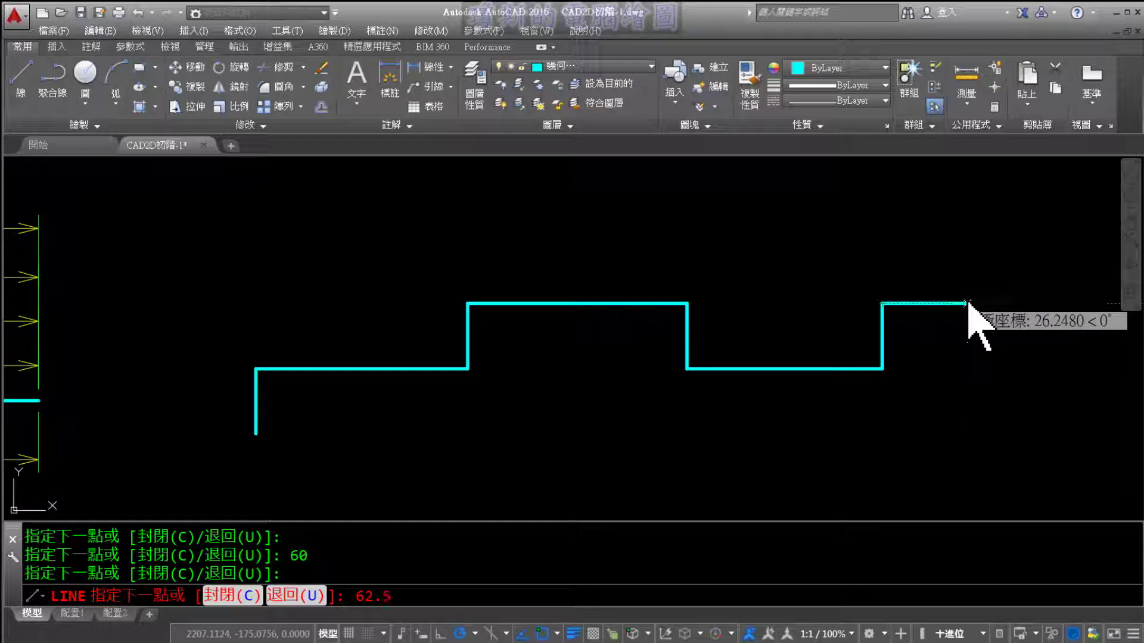
pyautogui.press('Return')
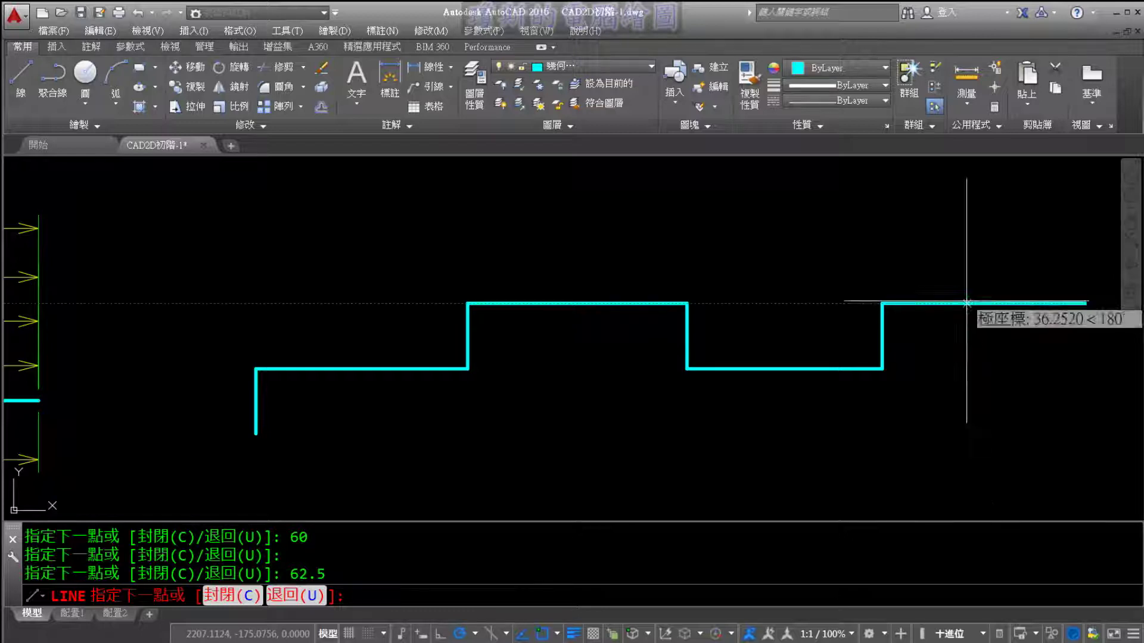
# Drop the right edge to the bottom and close the outline at the start point.
pyautogui.moveTo(1051, 396); pyautogui.dragTo(1010, 374, button='middle')
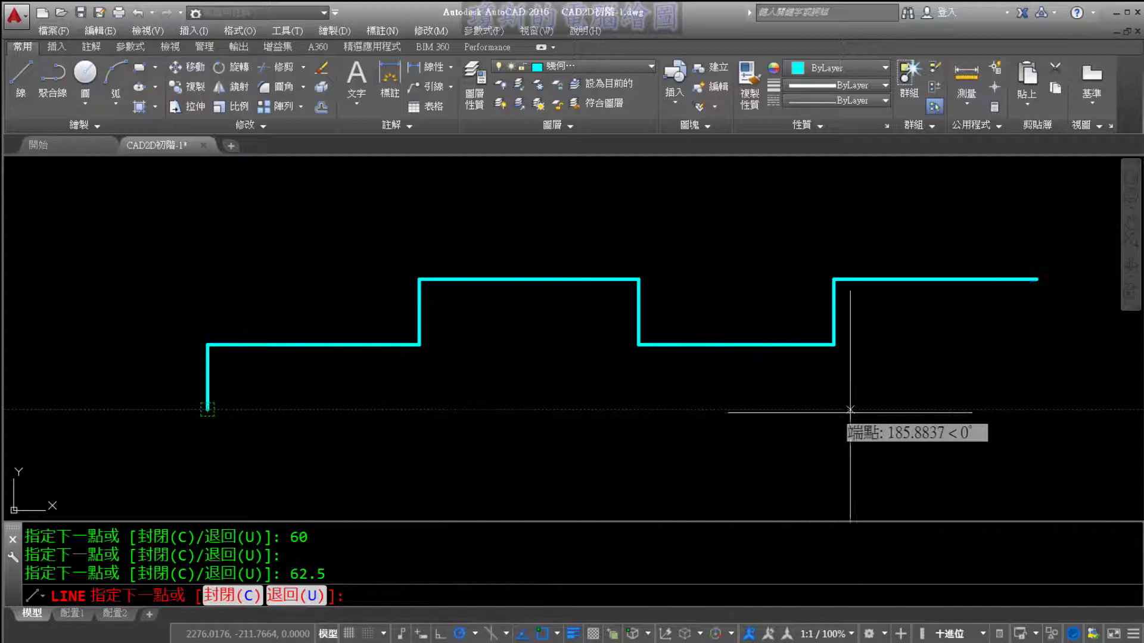
pyautogui.click(1026, 408)
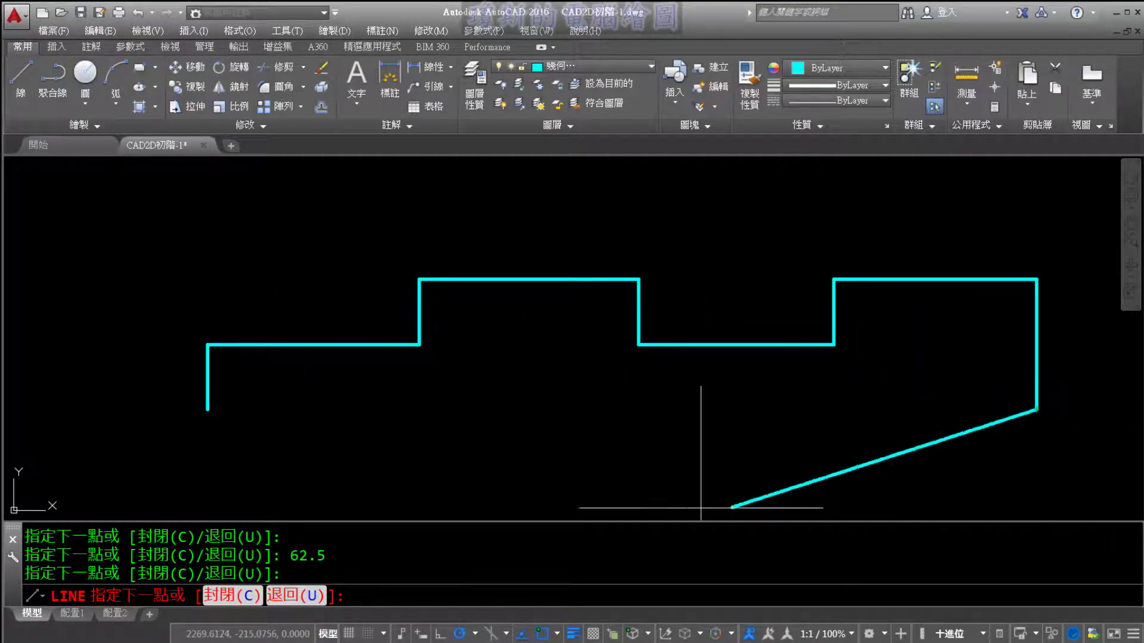
pyautogui.click(207, 408)
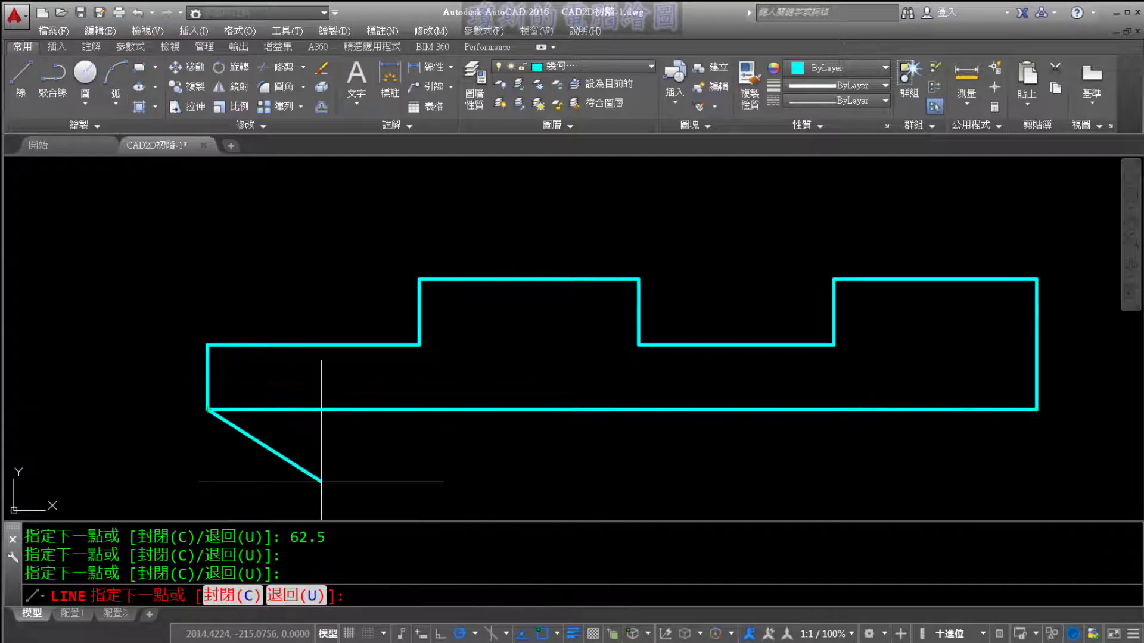
pyautogui.press('Escape')
pyautogui.moveTo(313, 283); pyautogui.dragTo(309, 331, button='middle')
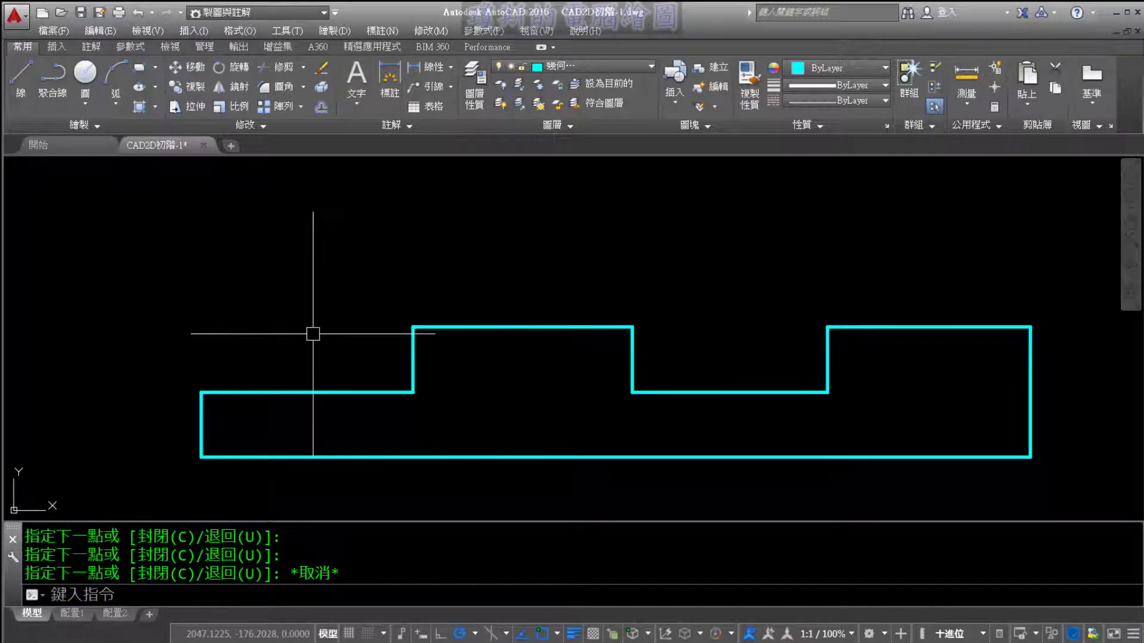
pyautogui.click(607, 62)
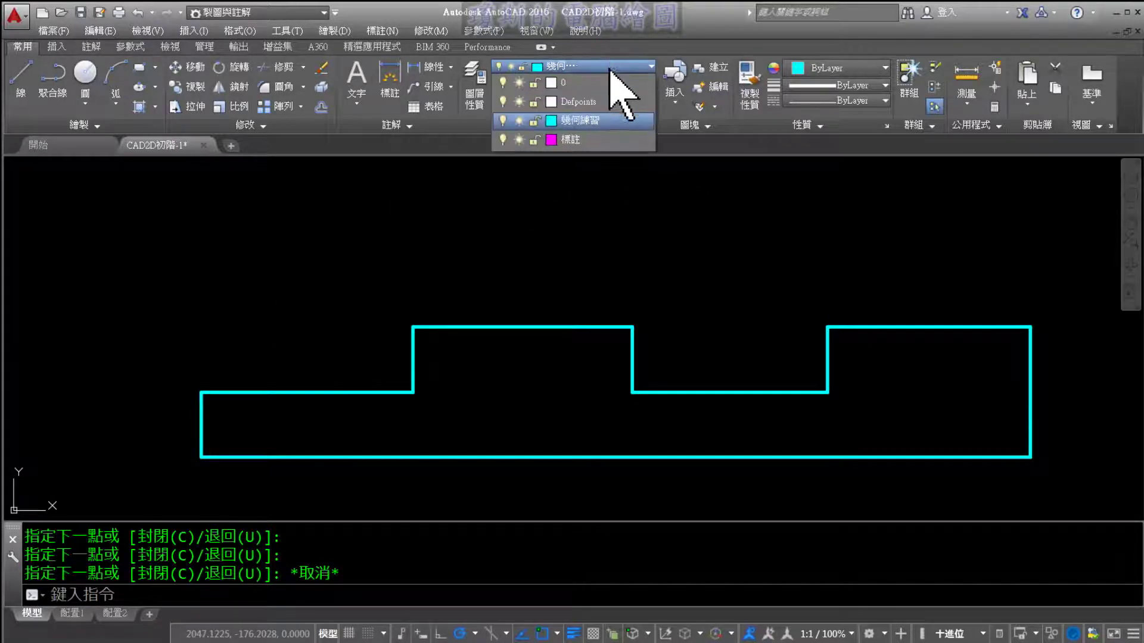
pyautogui.click(577, 140)
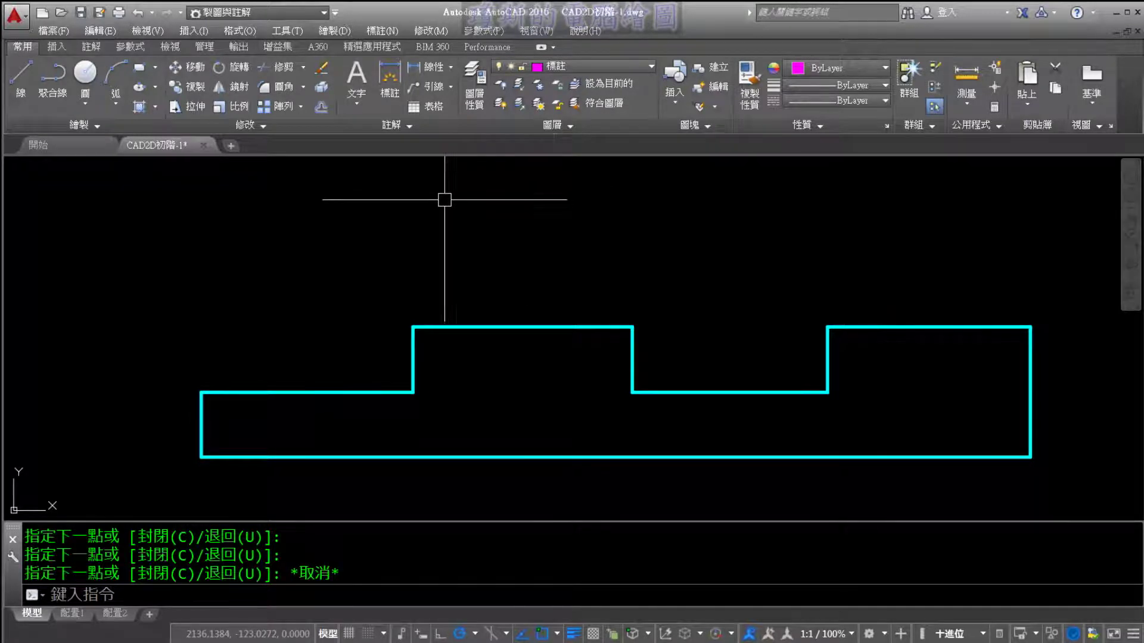
pyautogui.click(392, 128)
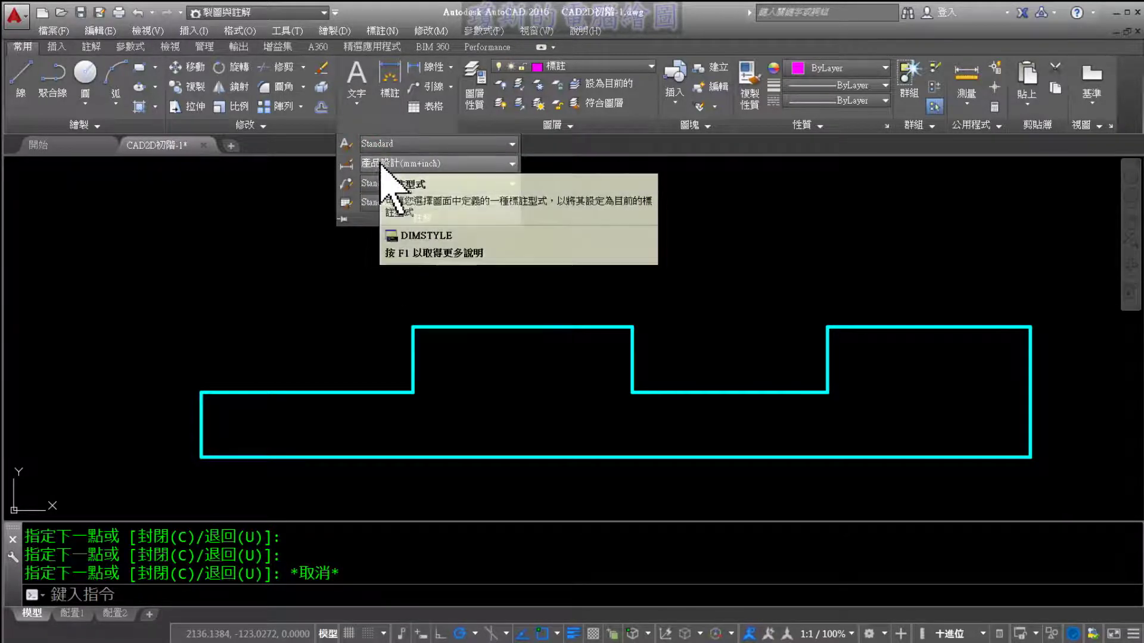
pyautogui.click(468, 166)
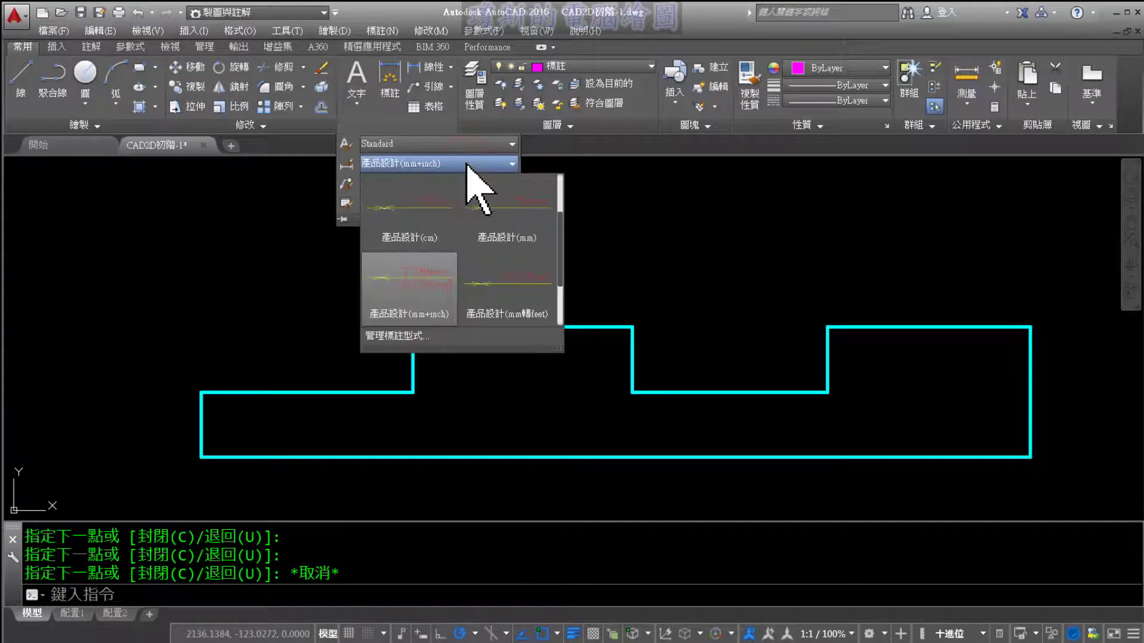
pyautogui.scroll(1, 489, 190)
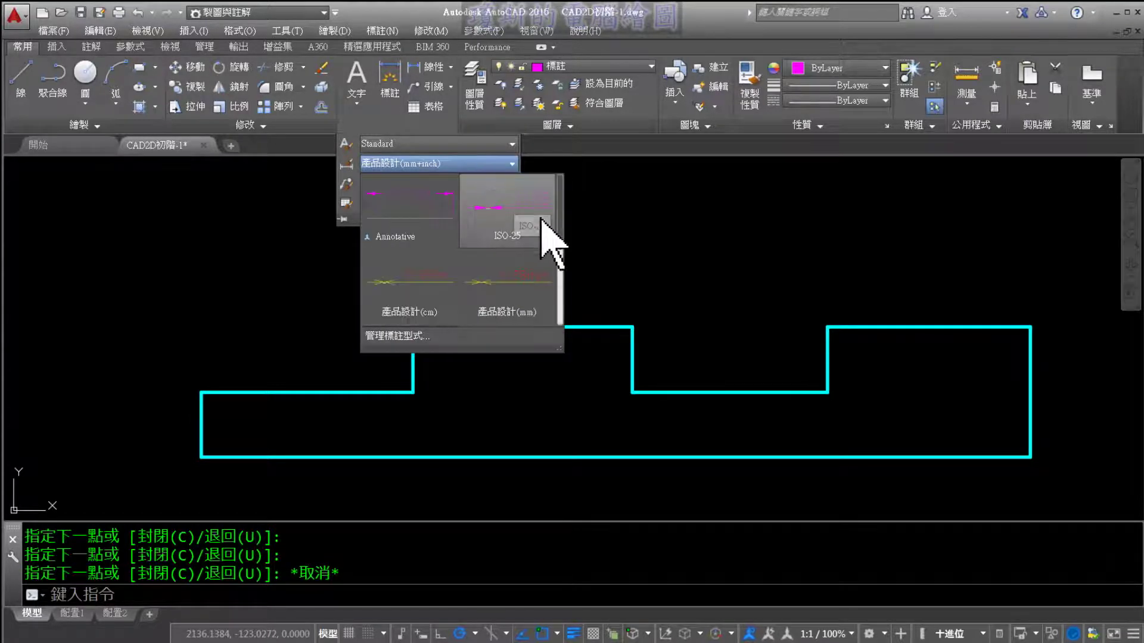
pyautogui.moveTo(560, 216); pyautogui.dragTo(560, 317)
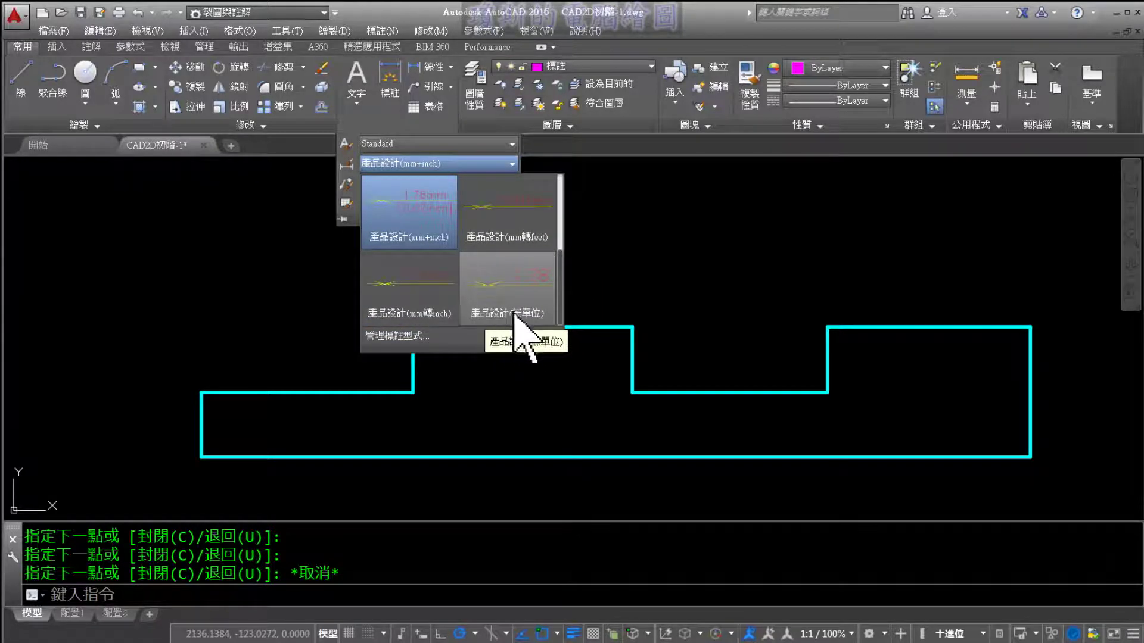
pyautogui.click(499, 312)
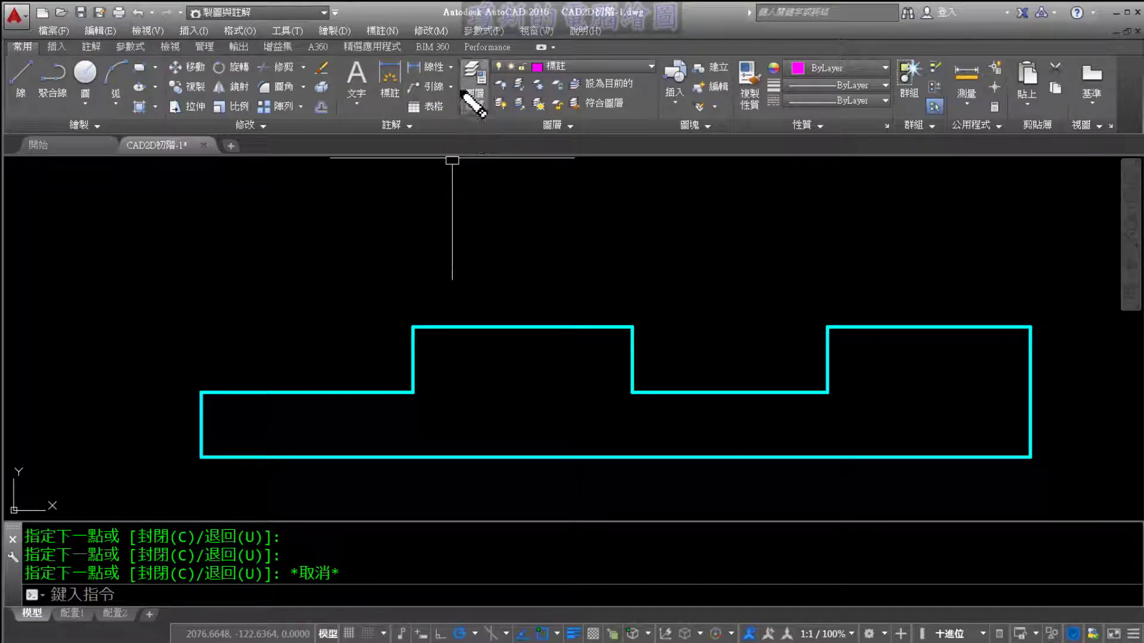
pyautogui.click(474, 83)
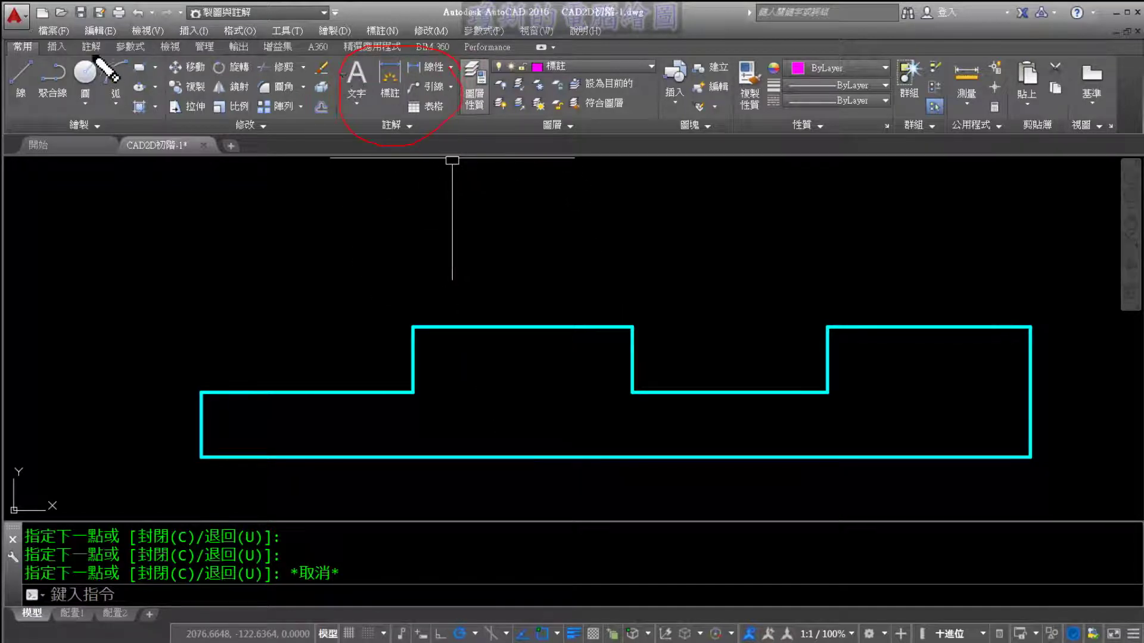
# Open the Dimension Style Manager from the 標註 panel on the 註解 tab.
pyautogui.click(29, 52)
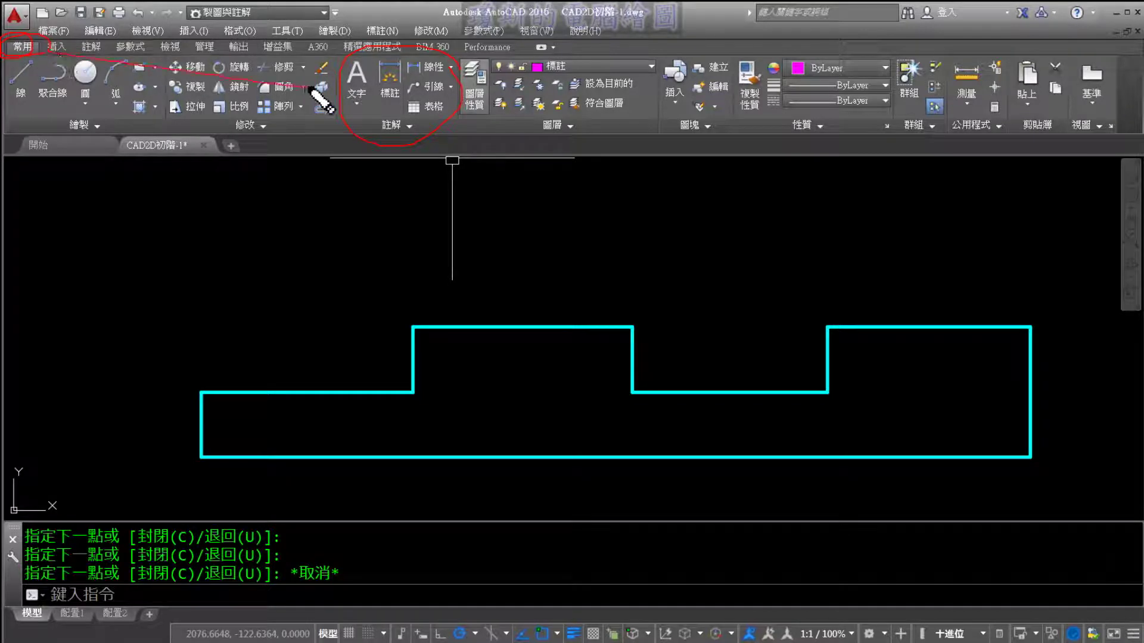
pyautogui.click(451, 67)
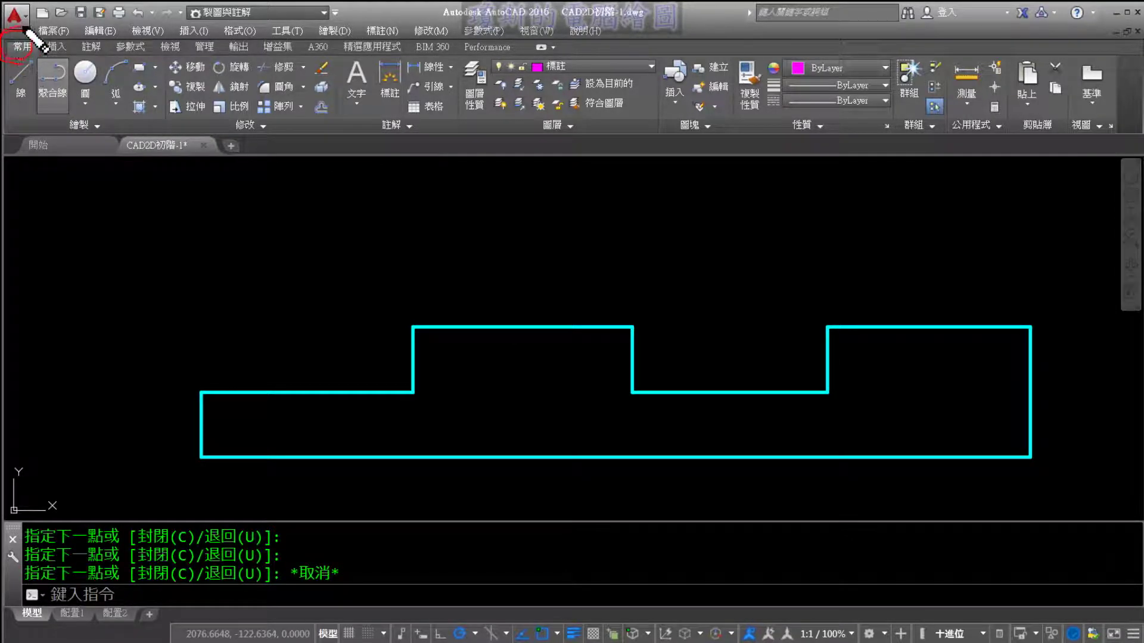
pyautogui.moveTo(37, 61)
pyautogui.mouseDown()
pyautogui.moveTo(76, 57)
pyautogui.moveTo(105, 30)
pyautogui.mouseUp()
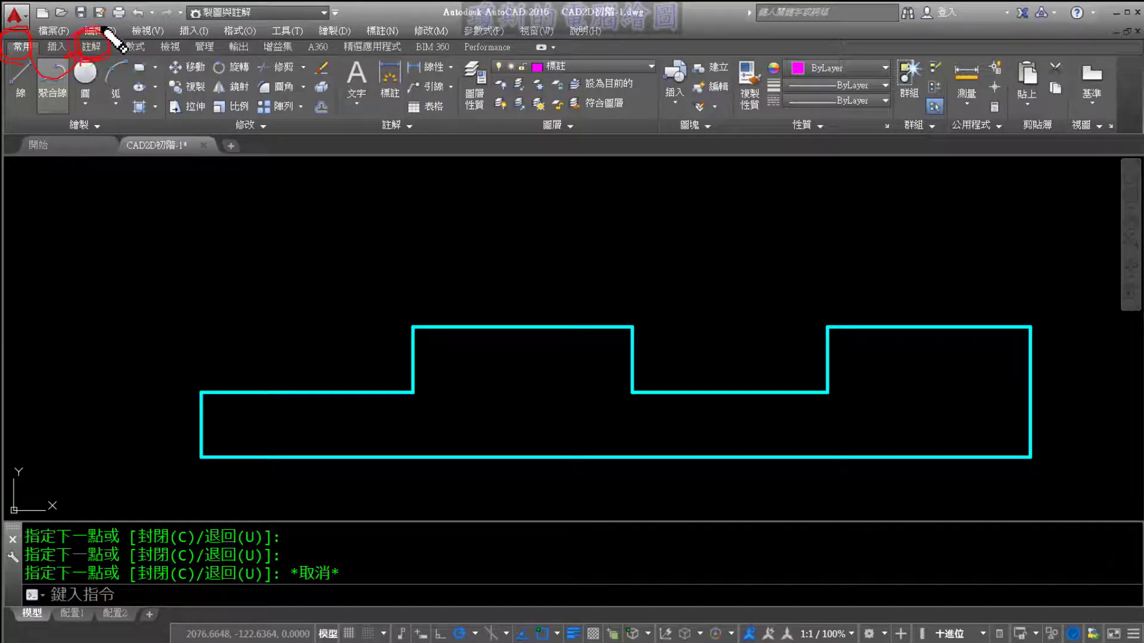
pyautogui.click(91, 48)
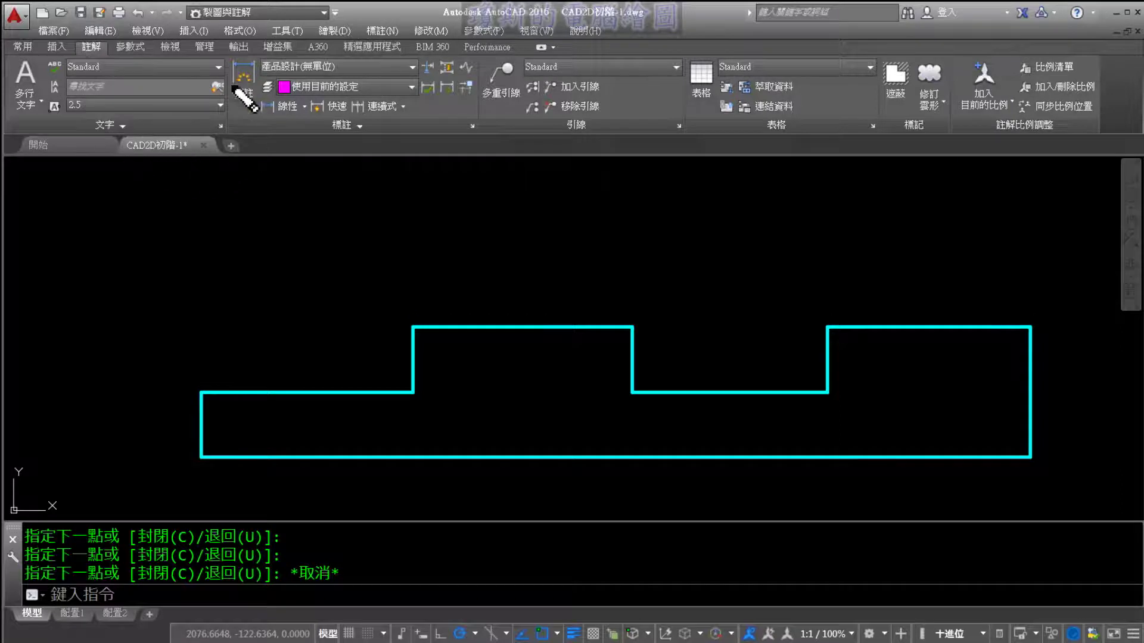
pyautogui.moveTo(457, 103); pyautogui.dragTo(192, 39)
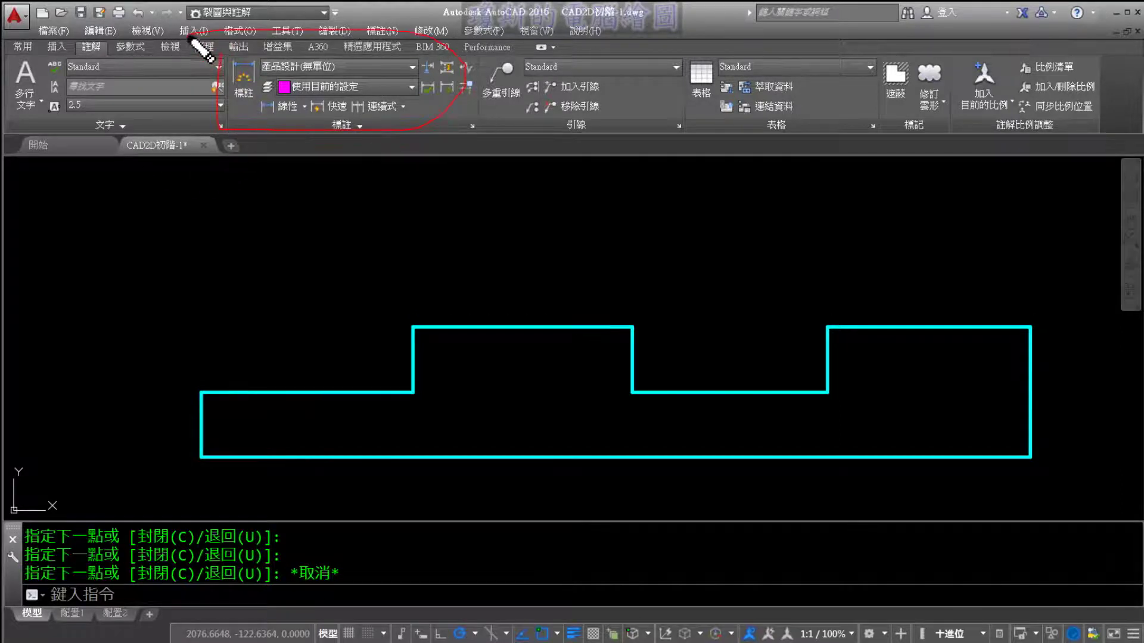
pyautogui.moveTo(347, 89)
pyautogui.mouseDown()
pyautogui.moveTo(396, 131)
pyautogui.moveTo(383, 86)
pyautogui.mouseUp()
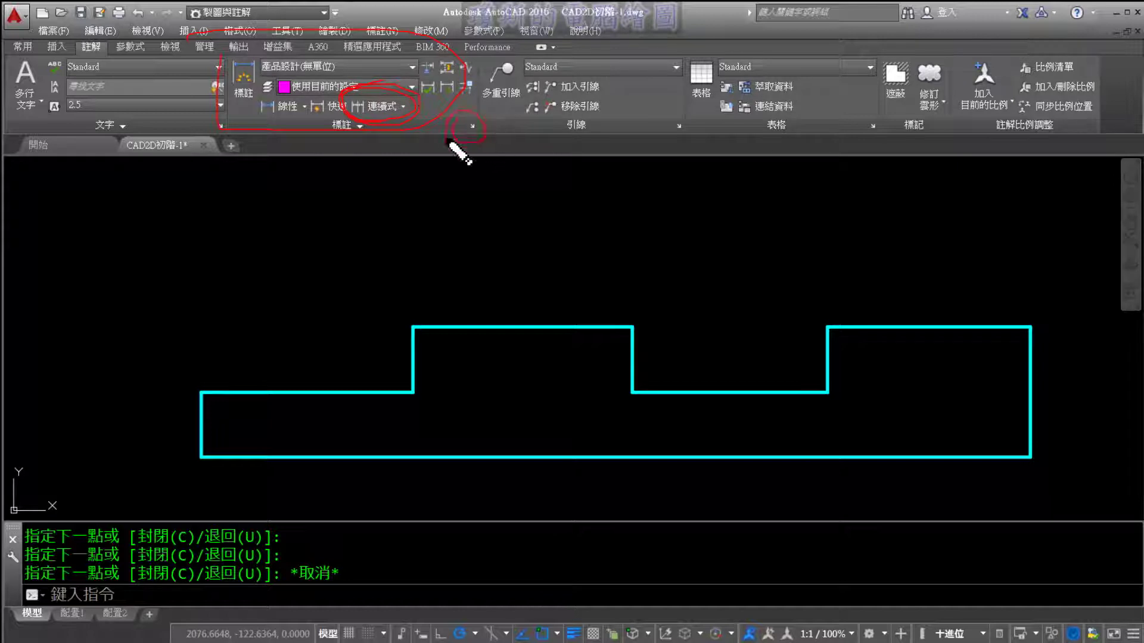
pyautogui.moveTo(448, 139); pyautogui.dragTo(448, 106)
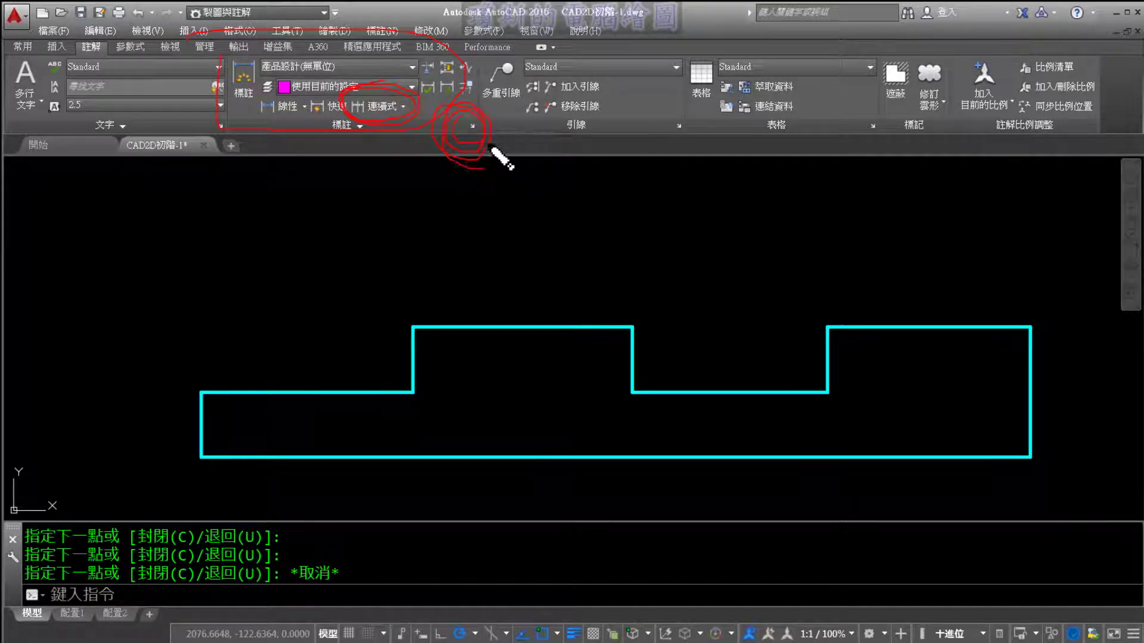
pyautogui.press('Escape')
pyautogui.click(472, 126)
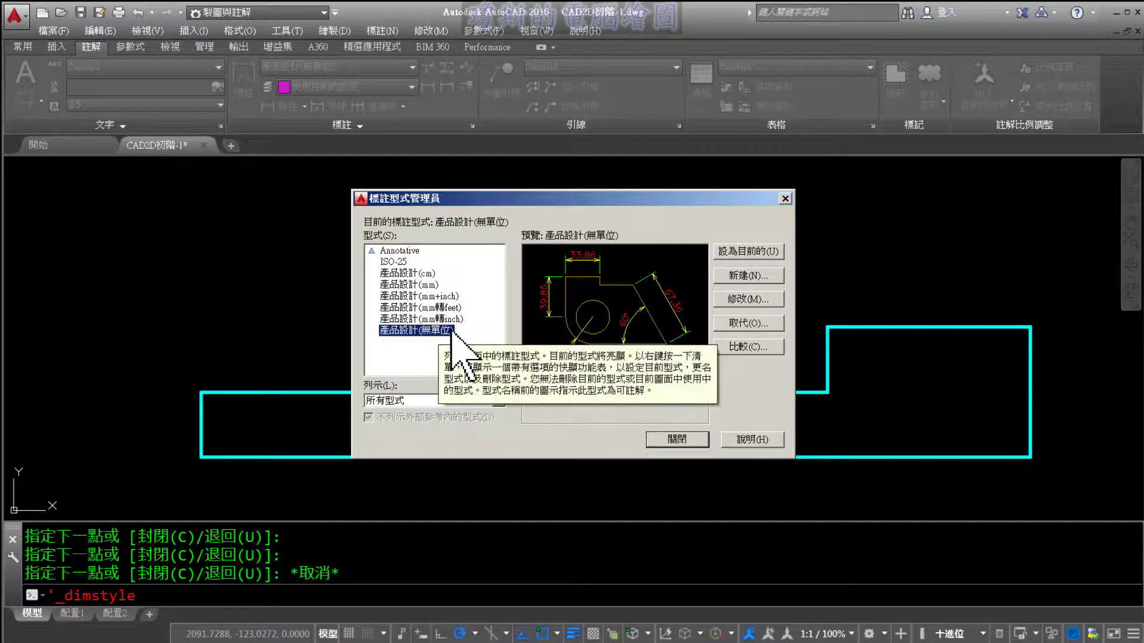
# Set 產品設計(無單位) as the current dimension style and open it for modification.
pyautogui.click(407, 331)
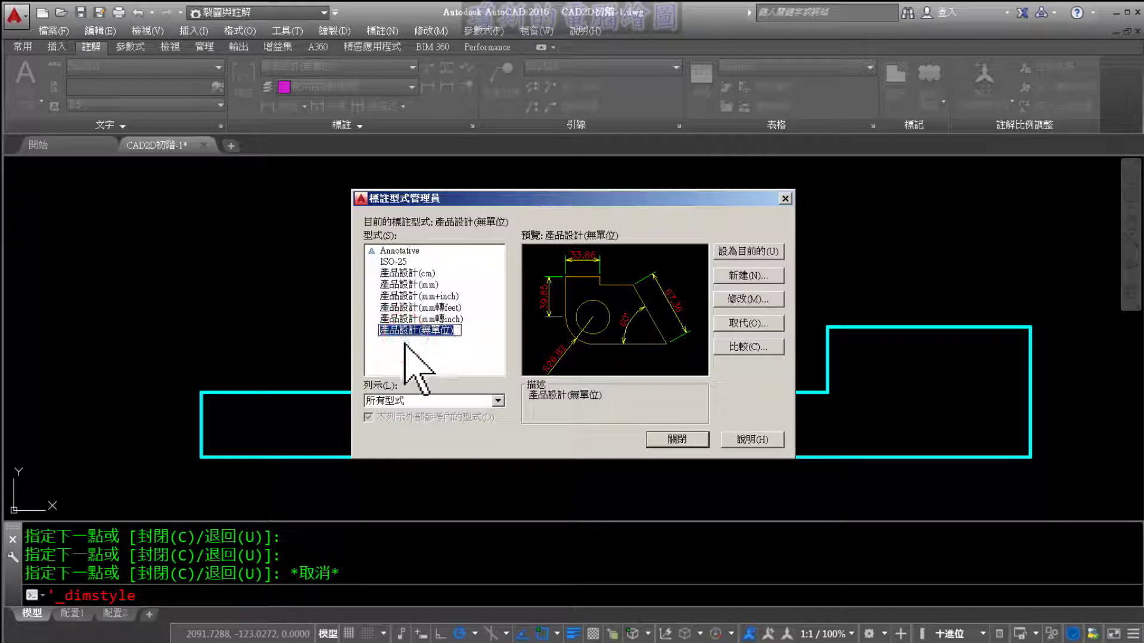
pyautogui.click(737, 253)
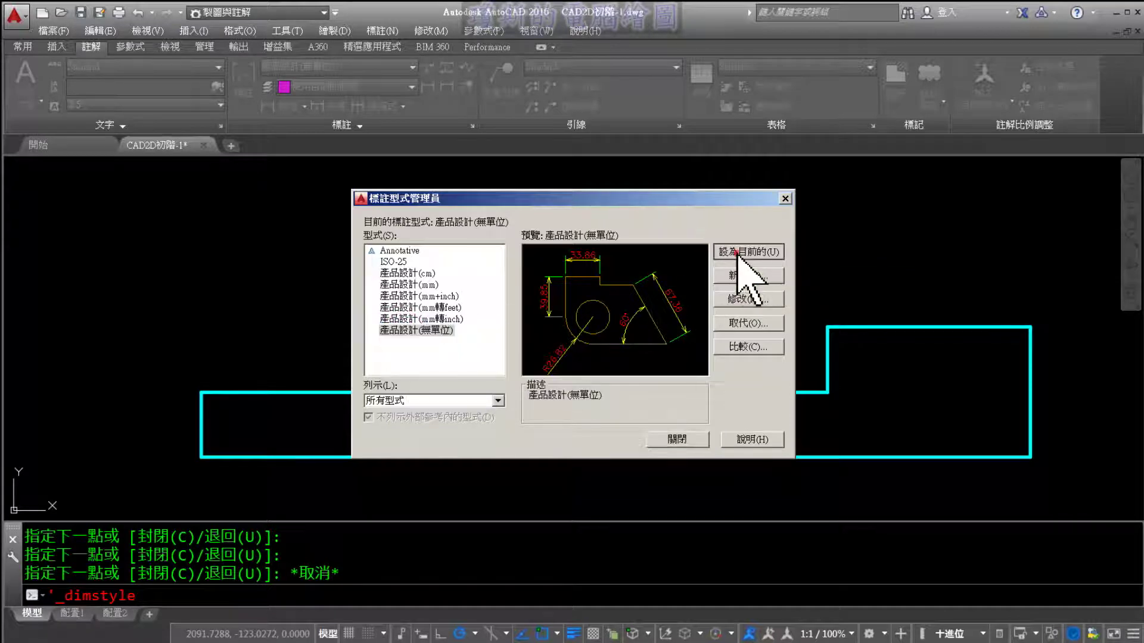
pyautogui.moveTo(510, 235); pyautogui.dragTo(477, 238)
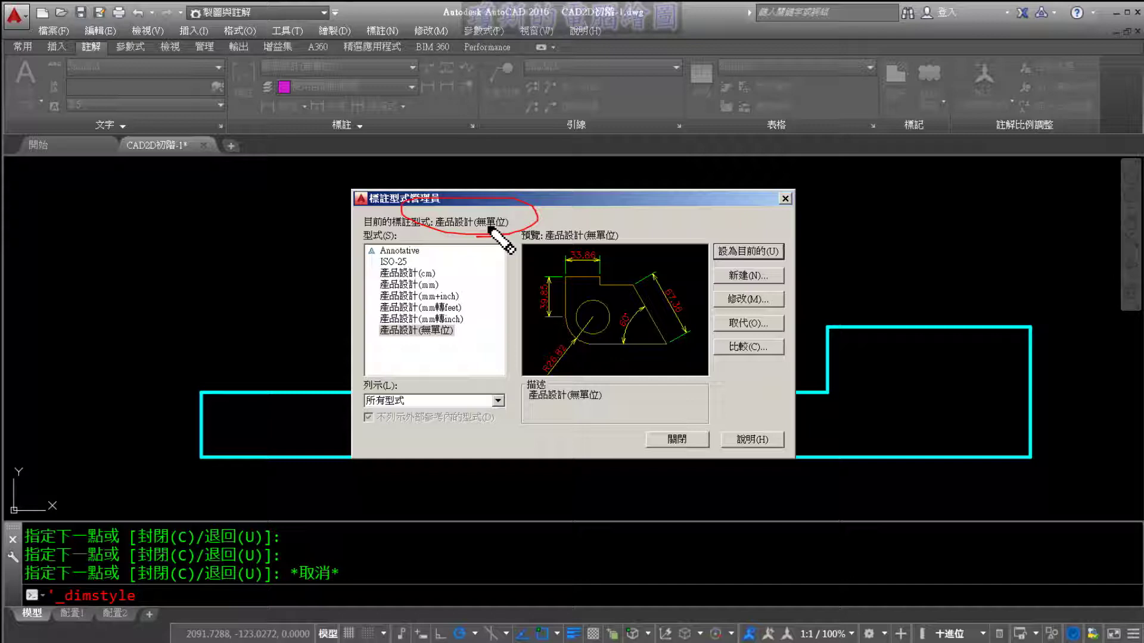
pyautogui.moveTo(752, 309); pyautogui.dragTo(780, 308)
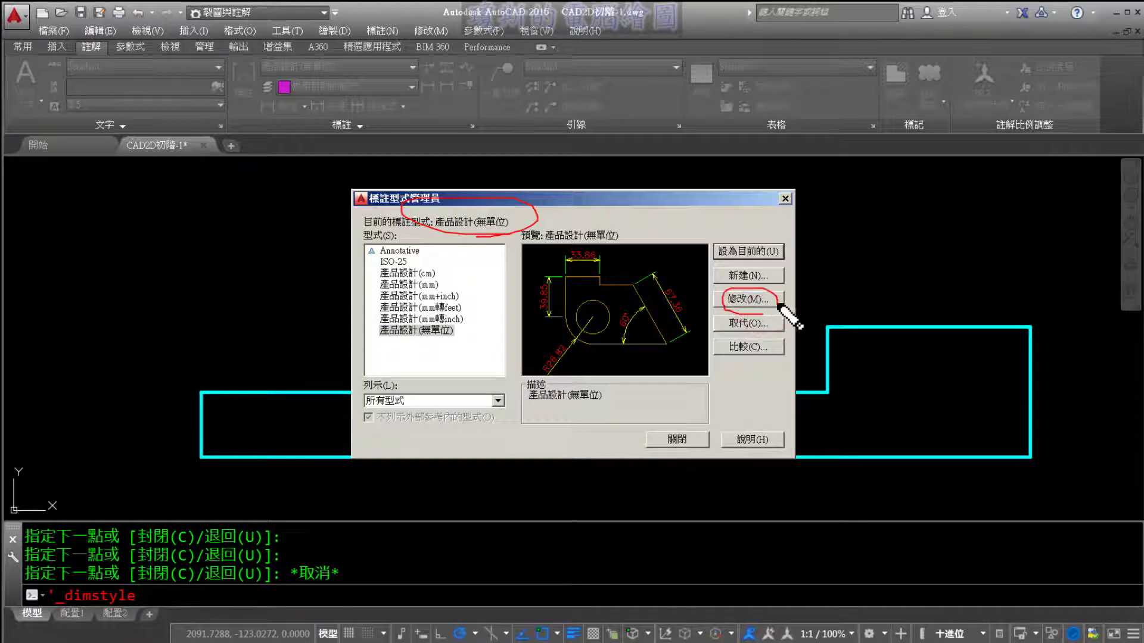
pyautogui.click(736, 300)
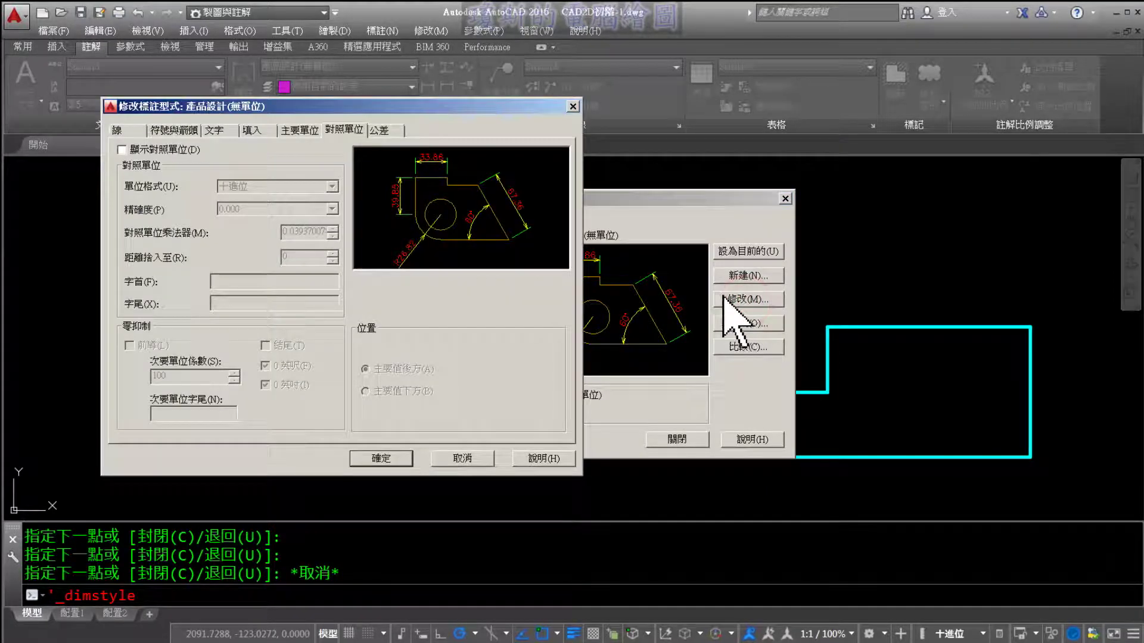
# Set primary-unit precision to 0.000 and stop suppressing trailing zeros.
pyautogui.click(303, 132)
pyautogui.moveTo(271, 134); pyautogui.dragTo(328, 125)
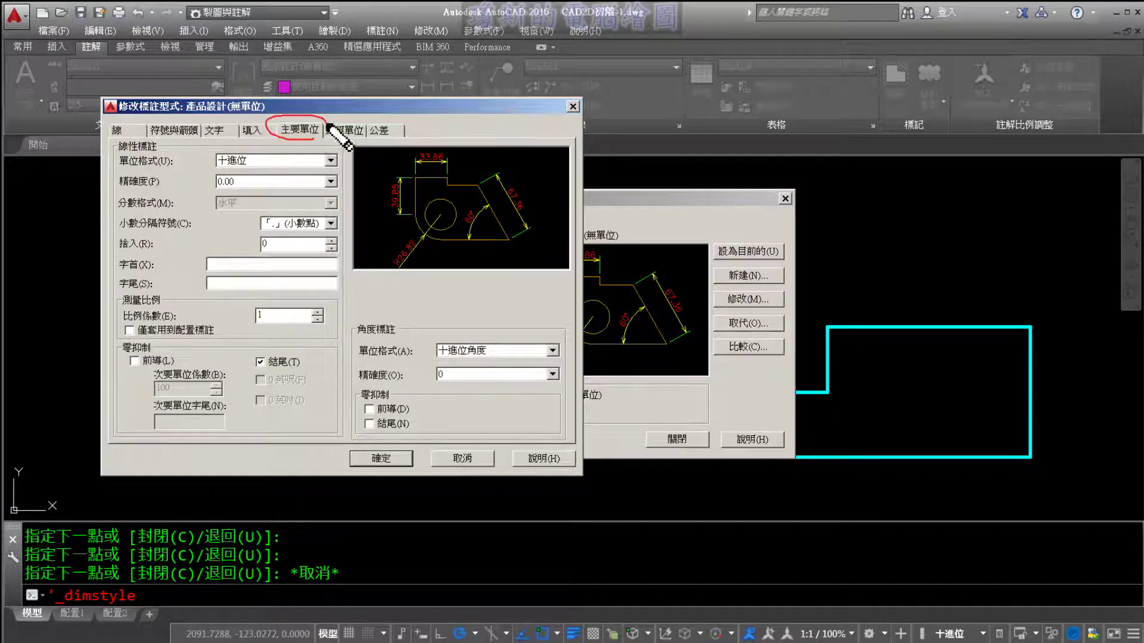
pyautogui.moveTo(228, 172)
pyautogui.mouseDown()
pyautogui.moveTo(206, 189)
pyautogui.moveTo(247, 180)
pyautogui.mouseUp()
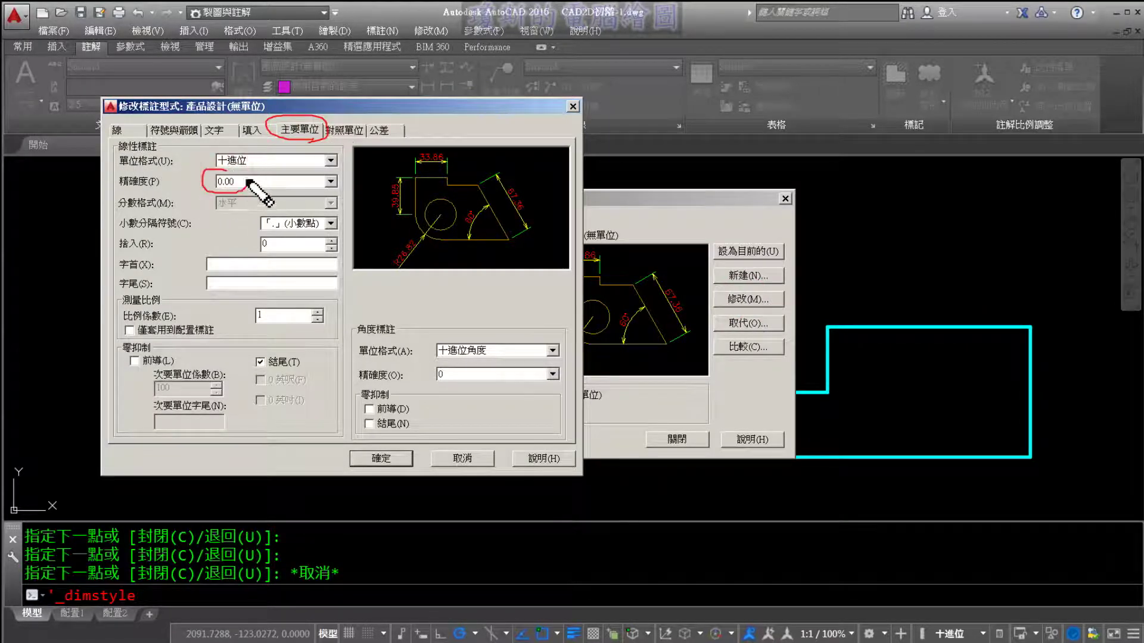
pyautogui.click(268, 181)
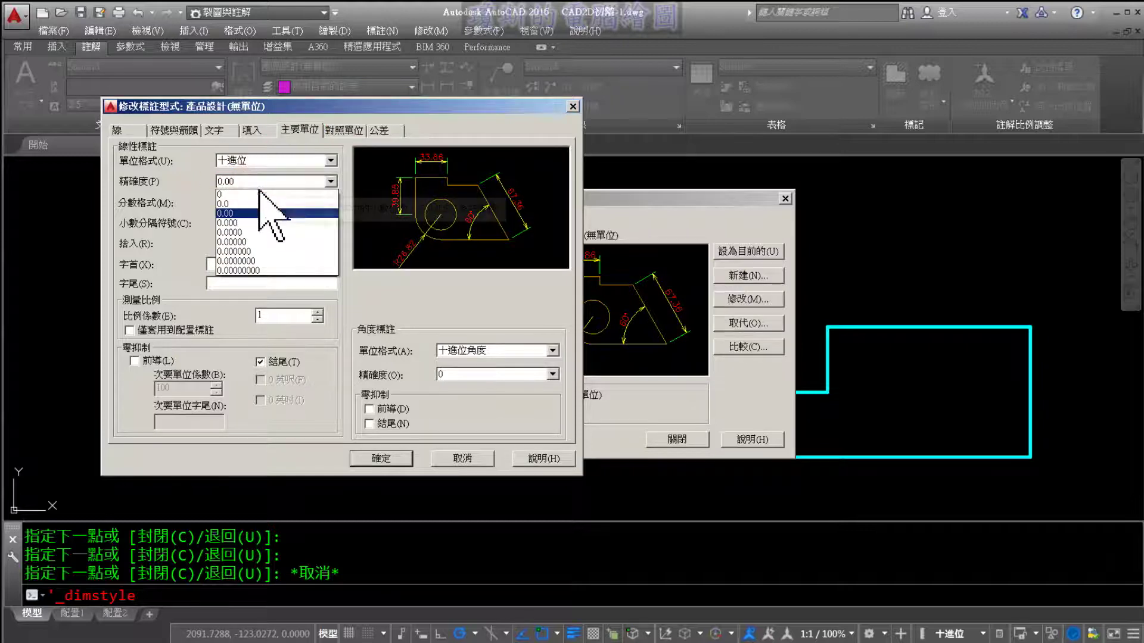
pyautogui.click(247, 223)
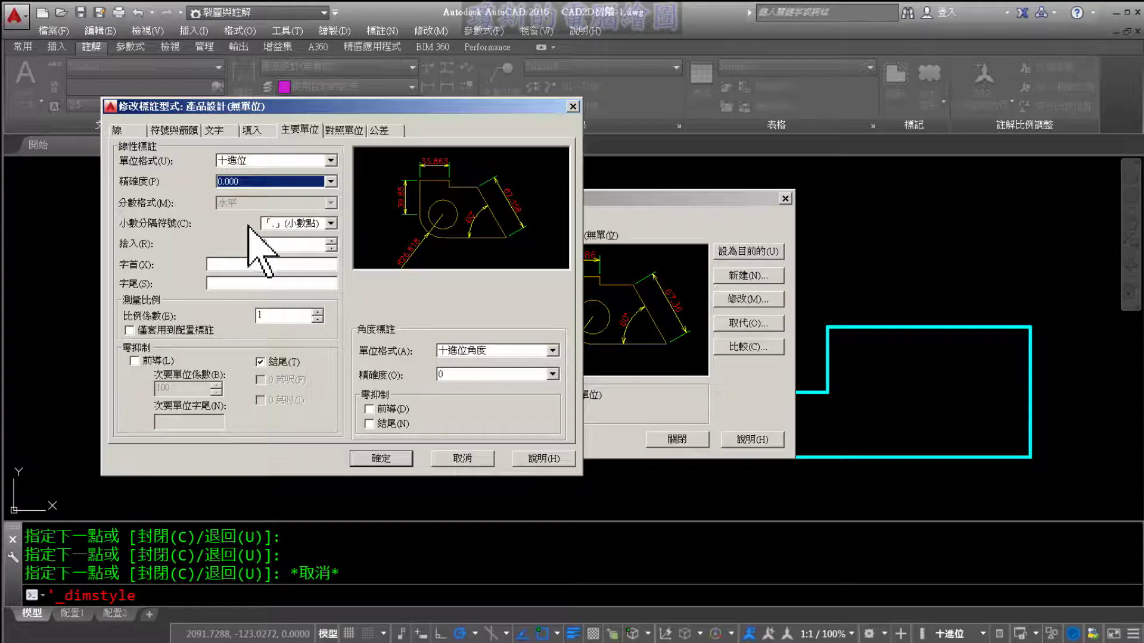
pyautogui.click(265, 363)
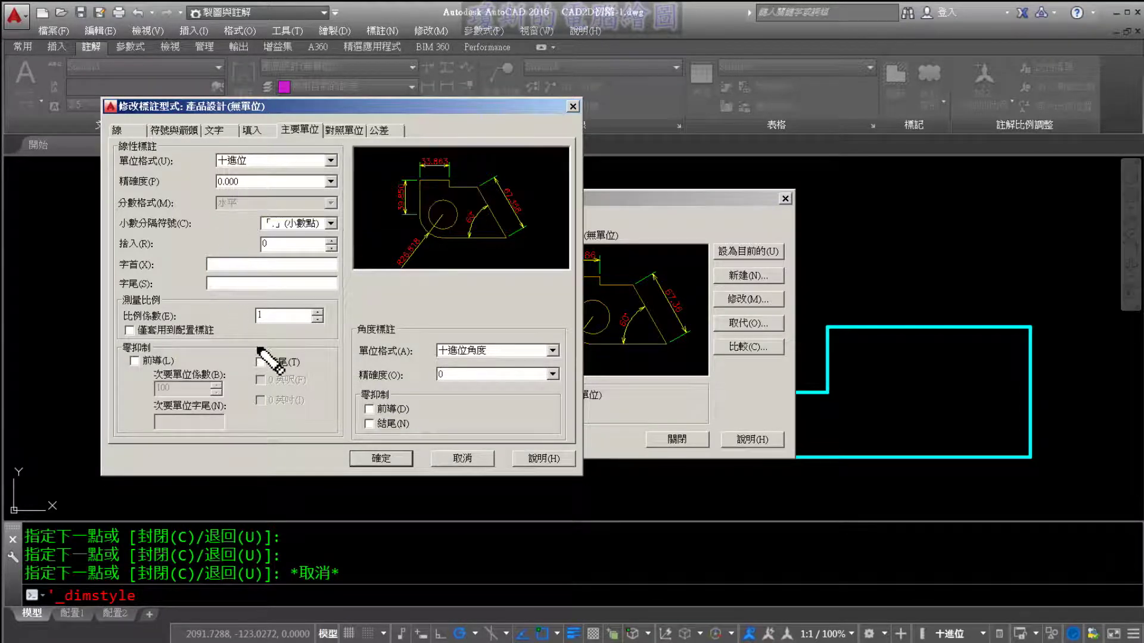
# Review the primary-unit settings and confirm the modified style.
pyautogui.moveTo(256, 345); pyautogui.dragTo(222, 391)
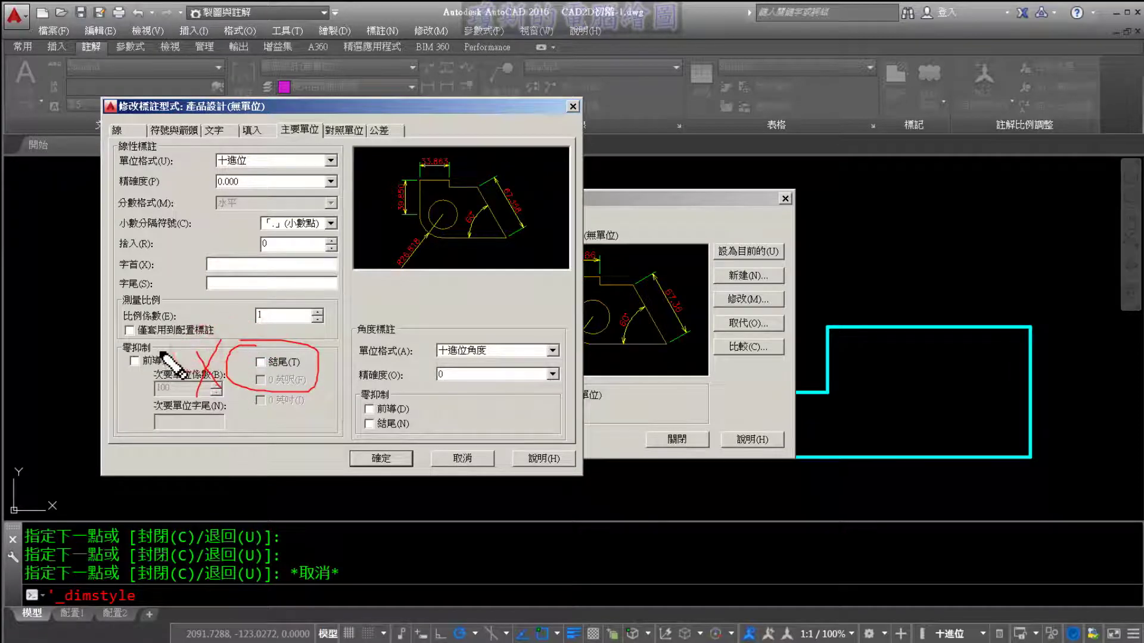
pyautogui.moveTo(109, 358); pyautogui.dragTo(160, 356)
pyautogui.moveTo(228, 194); pyautogui.dragTo(202, 186)
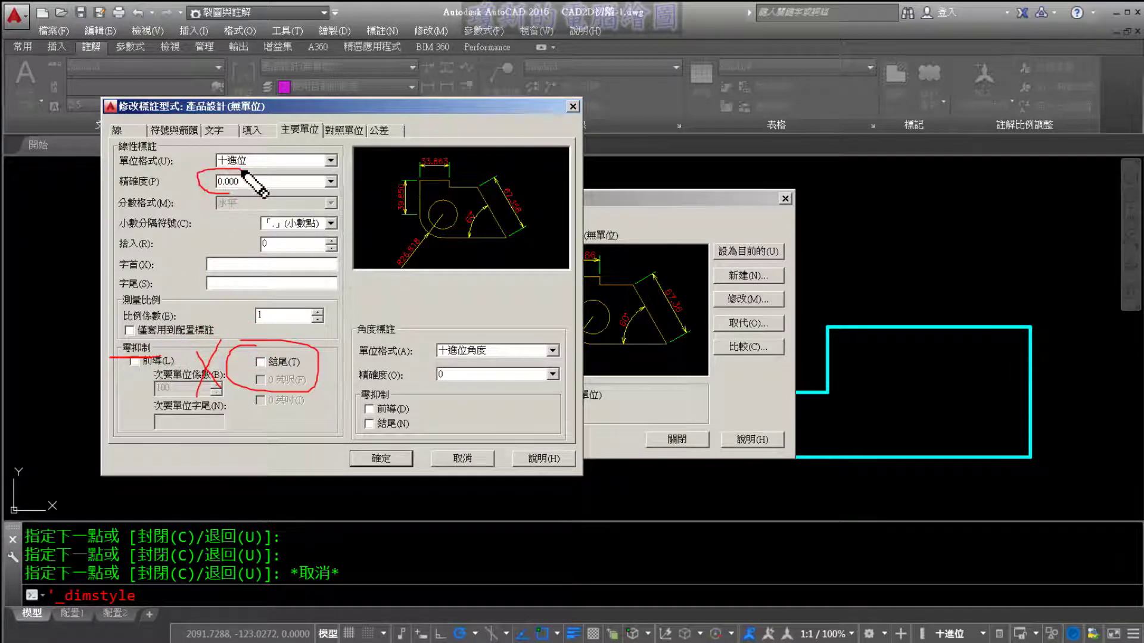
pyautogui.moveTo(219, 271)
pyautogui.mouseDown()
pyautogui.moveTo(246, 296)
pyautogui.moveTo(218, 297)
pyautogui.moveTo(206, 322)
pyautogui.moveTo(278, 327)
pyautogui.mouseUp()
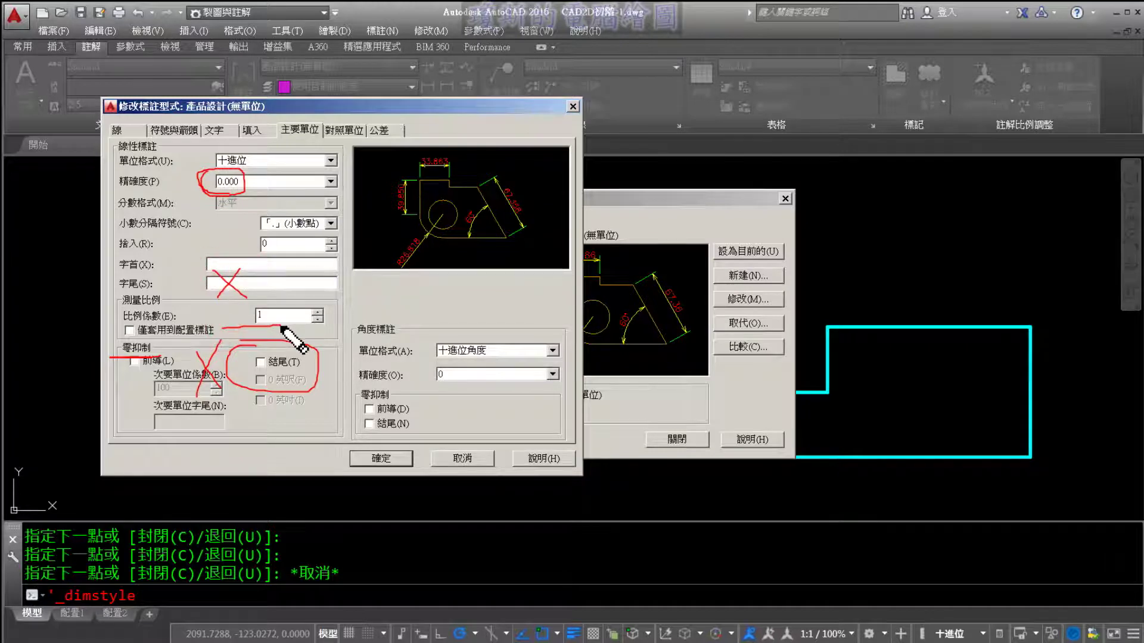
pyautogui.moveTo(313, 211); pyautogui.dragTo(318, 227)
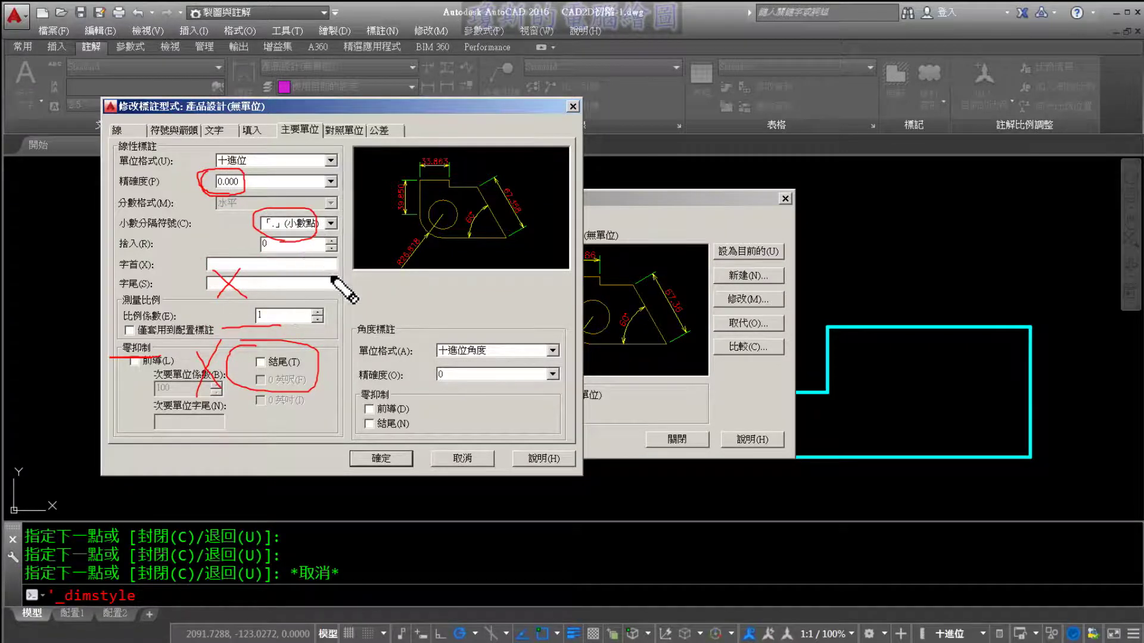
pyautogui.press('Escape')
pyautogui.click(376, 458)
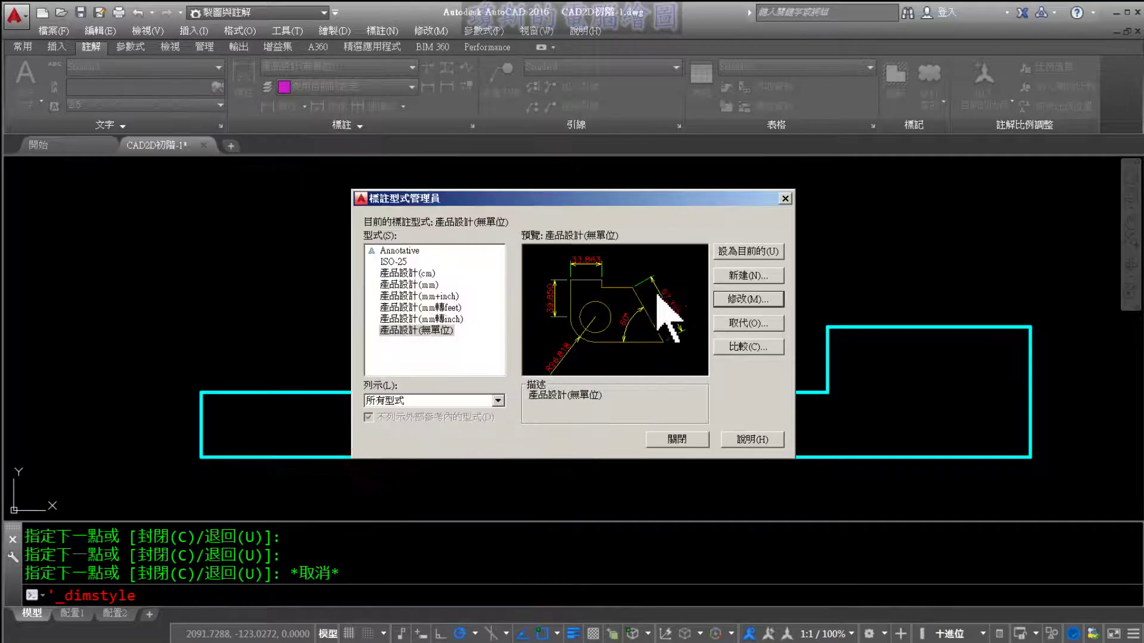
# Close the style manager with 產品設計(無單位) current, then show the continuous/baseline dimension options.
pyautogui.click(738, 249)
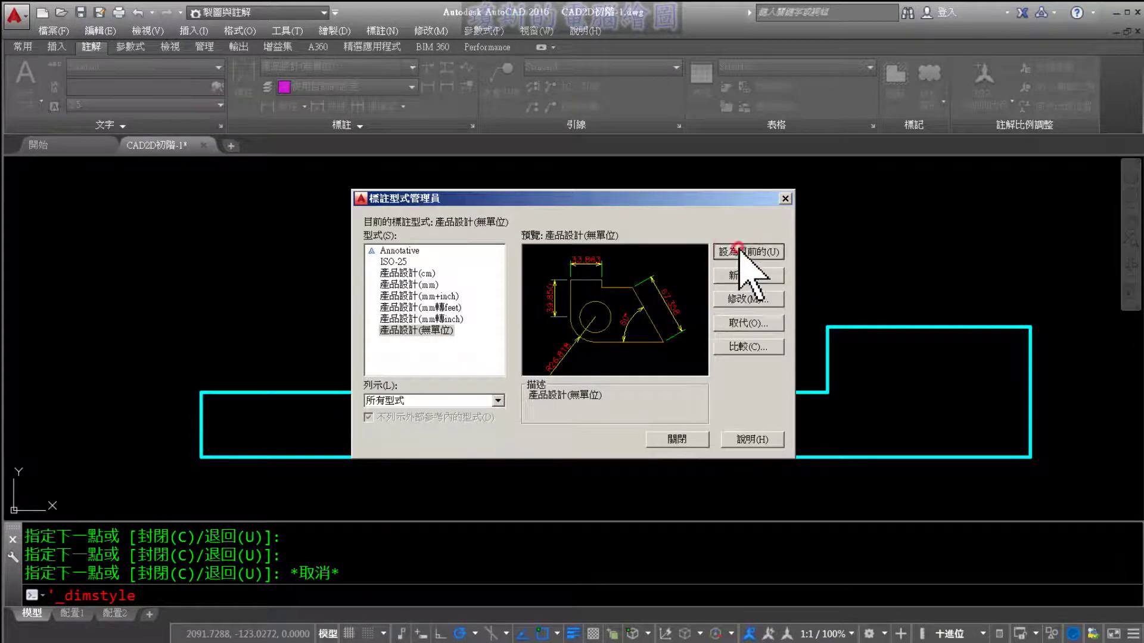
pyautogui.click(679, 439)
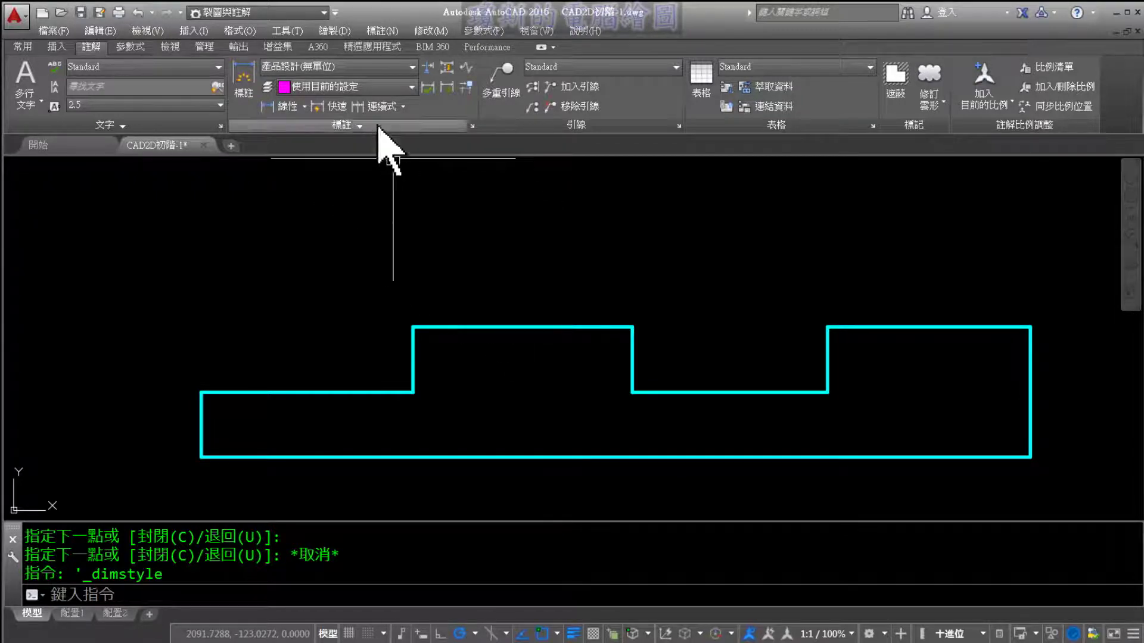
pyautogui.click(94, 62)
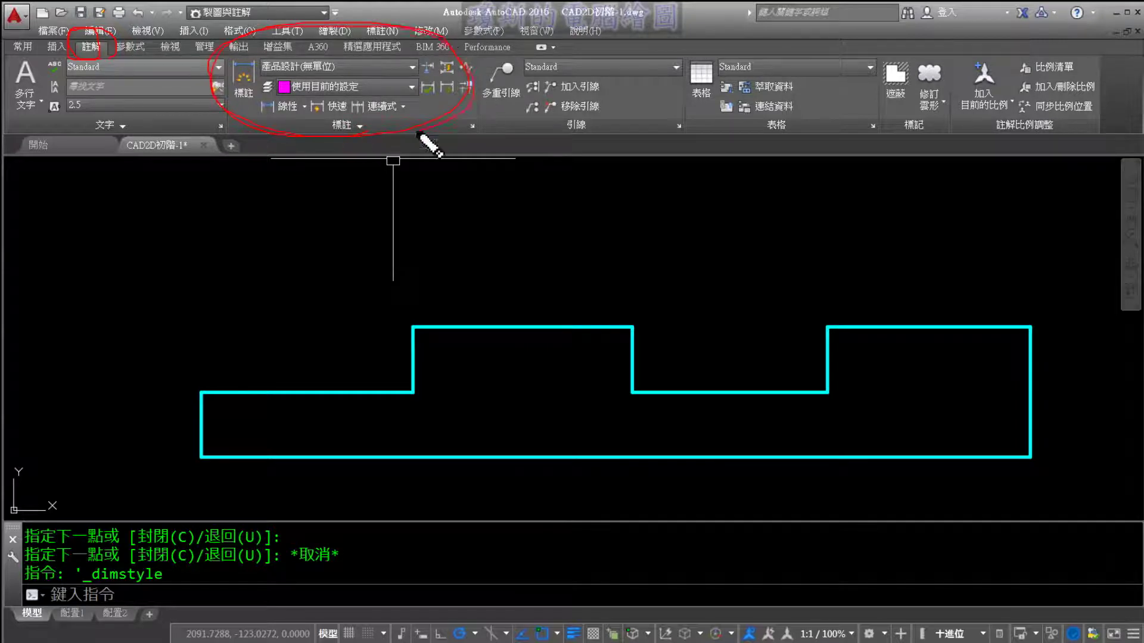
pyautogui.click(400, 68)
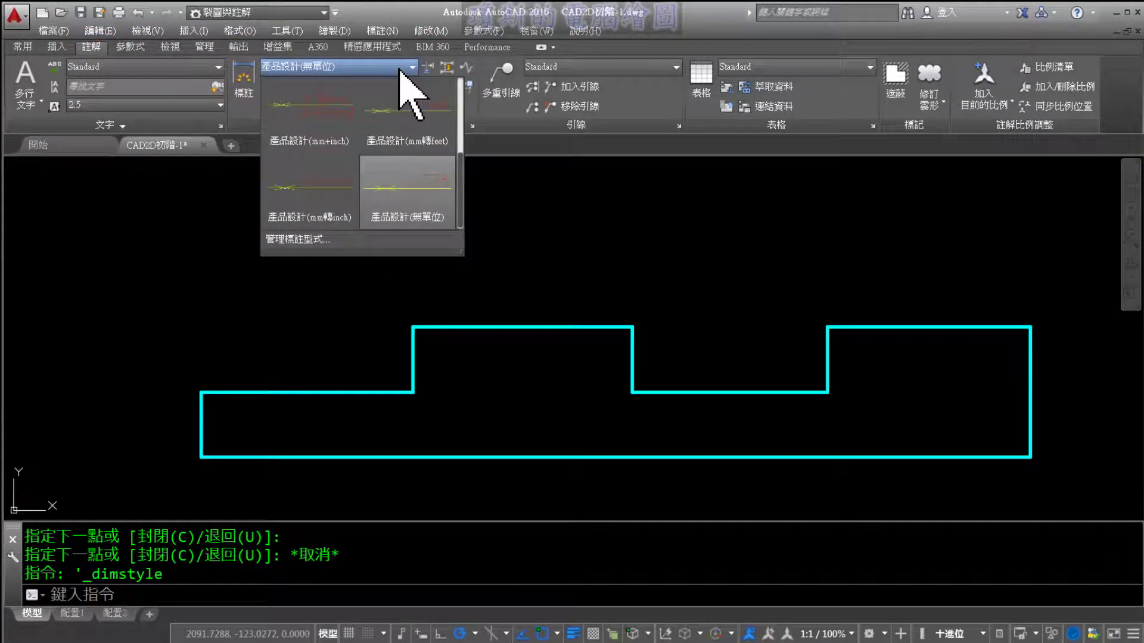
pyautogui.click(420, 188)
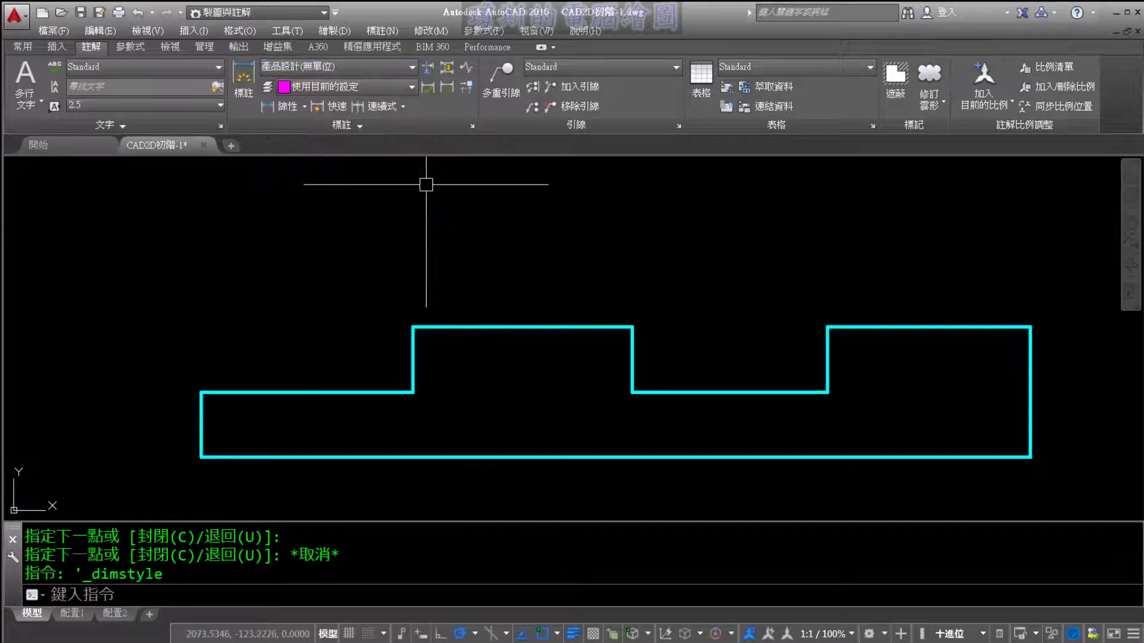
pyautogui.click(403, 108)
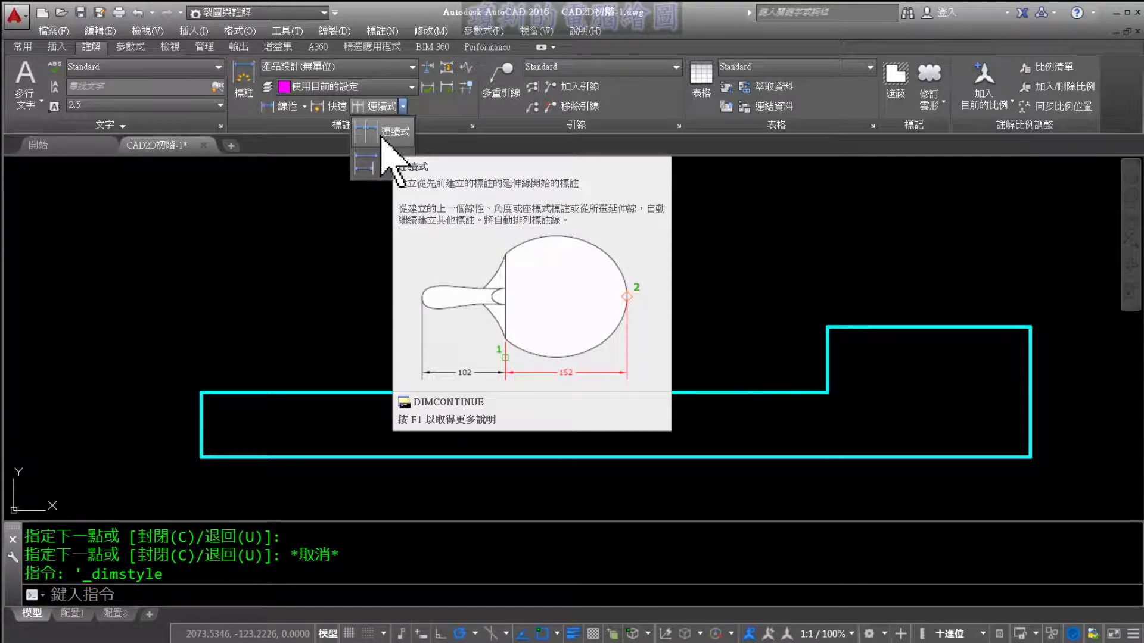
# Cancel a trial continued dimension and show the list of dimension types.
pyautogui.click(381, 134)
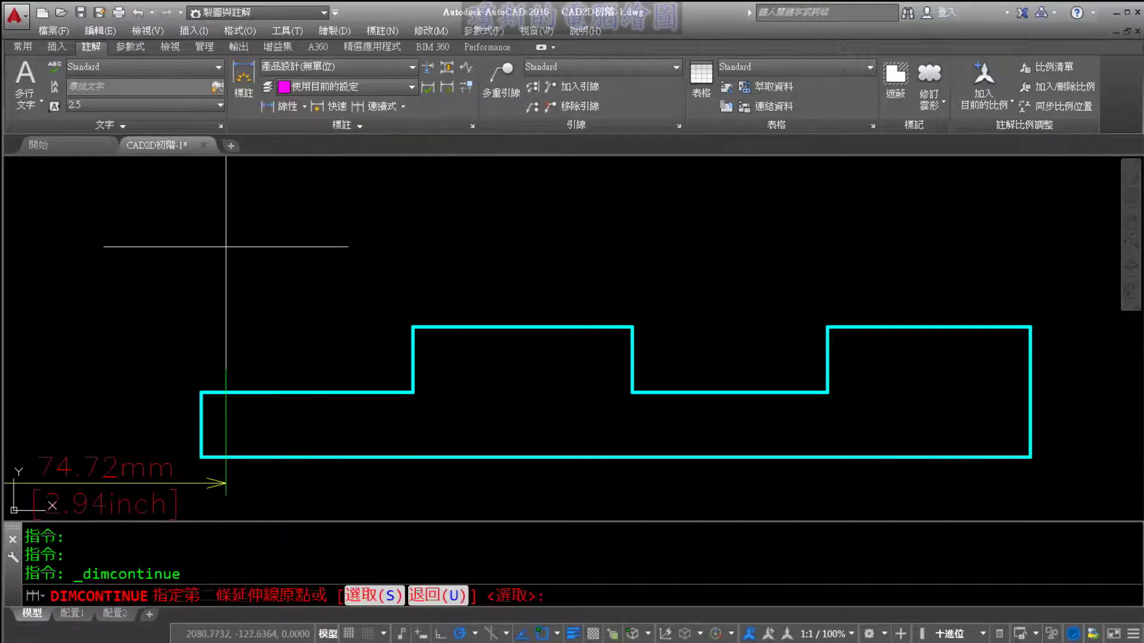
pyautogui.scroll(-1, 226, 246)
pyautogui.moveTo(230, 248); pyautogui.dragTo(450, 248, button='middle')
pyautogui.scroll(-1, 433, 221)
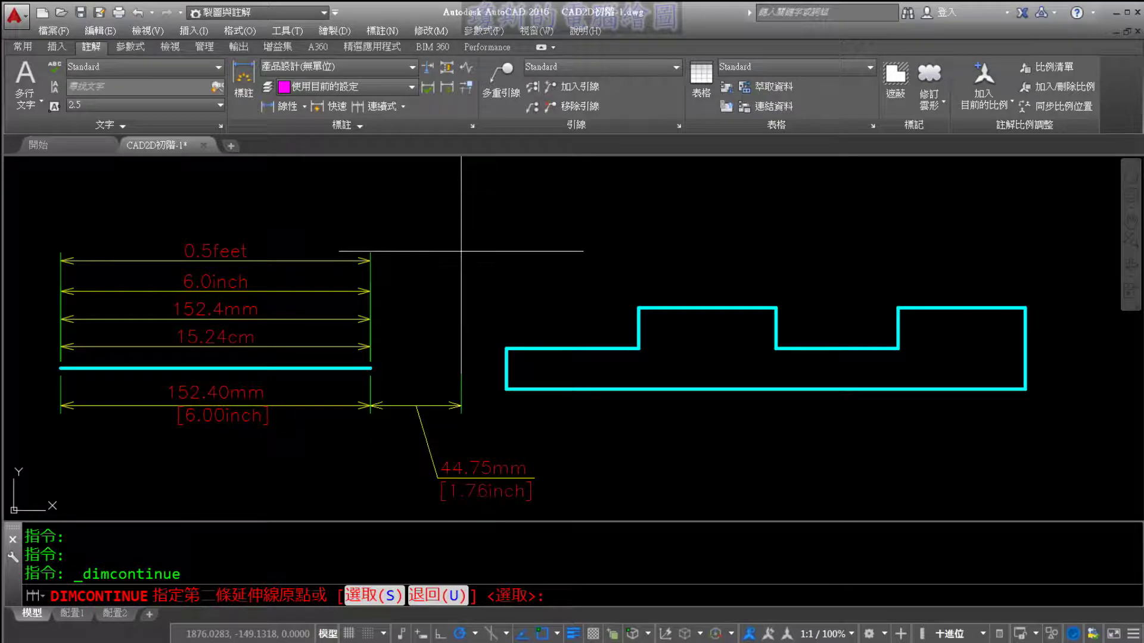
pyautogui.press('Escape')
pyautogui.moveTo(493, 248); pyautogui.dragTo(355, 247, button='middle')
pyautogui.scroll(2, 350, 286)
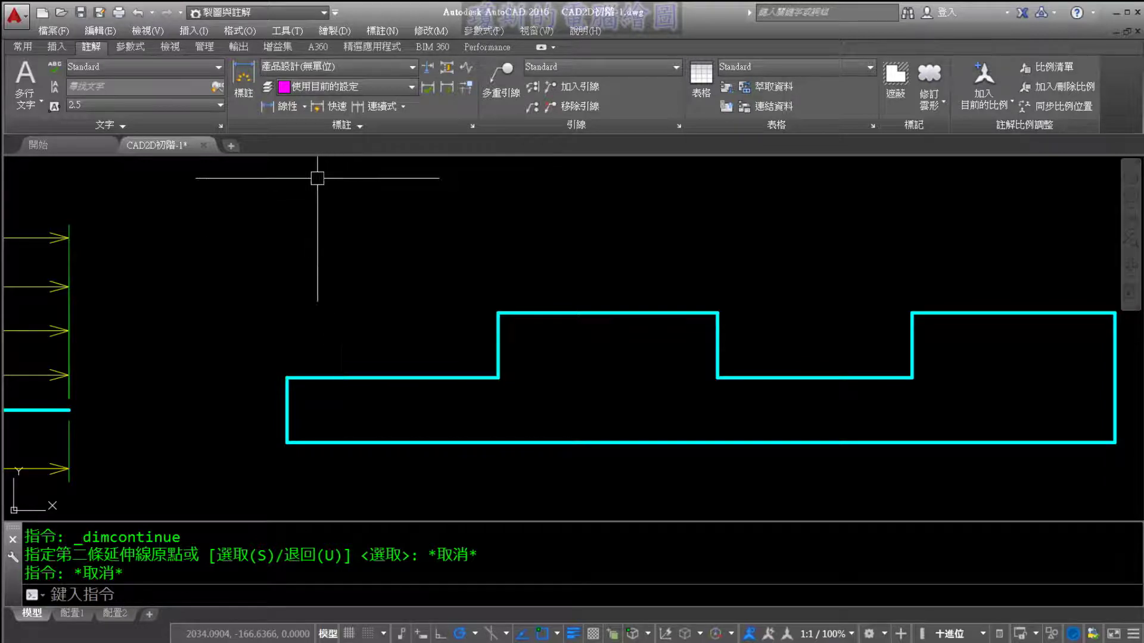
pyautogui.click(305, 107)
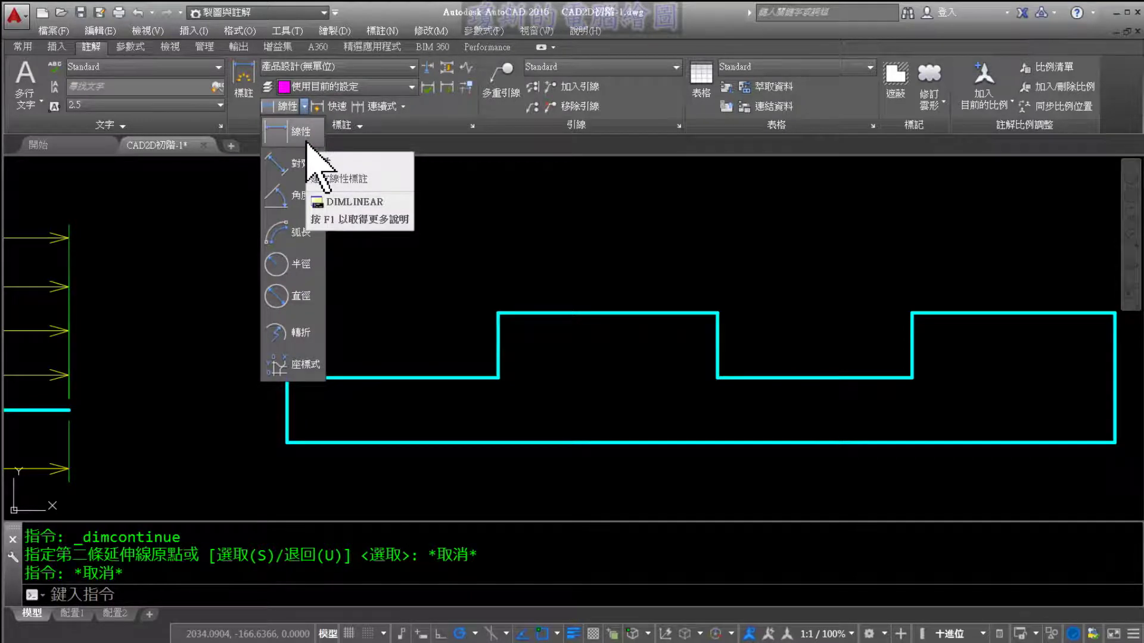
pyautogui.click(306, 149)
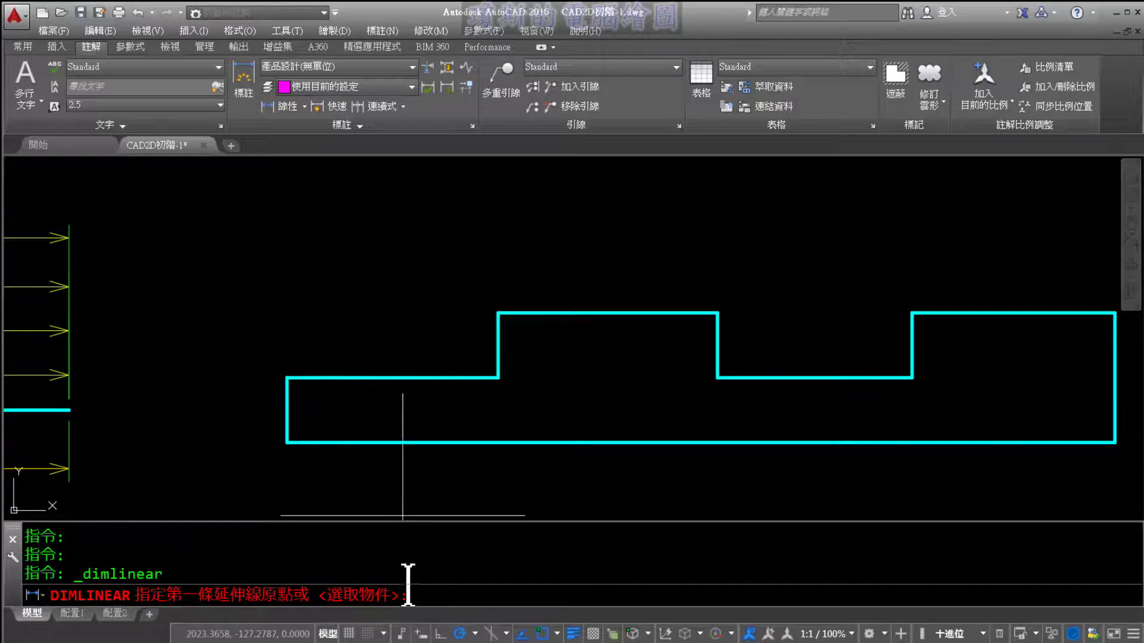
pyautogui.press('Return')
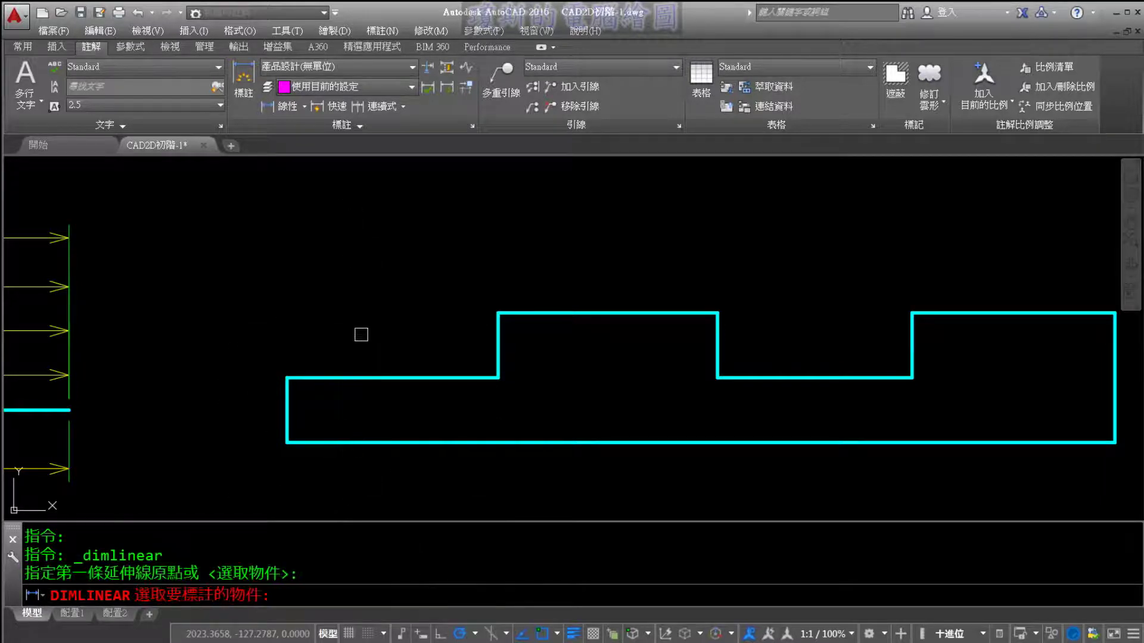
pyautogui.click(363, 376)
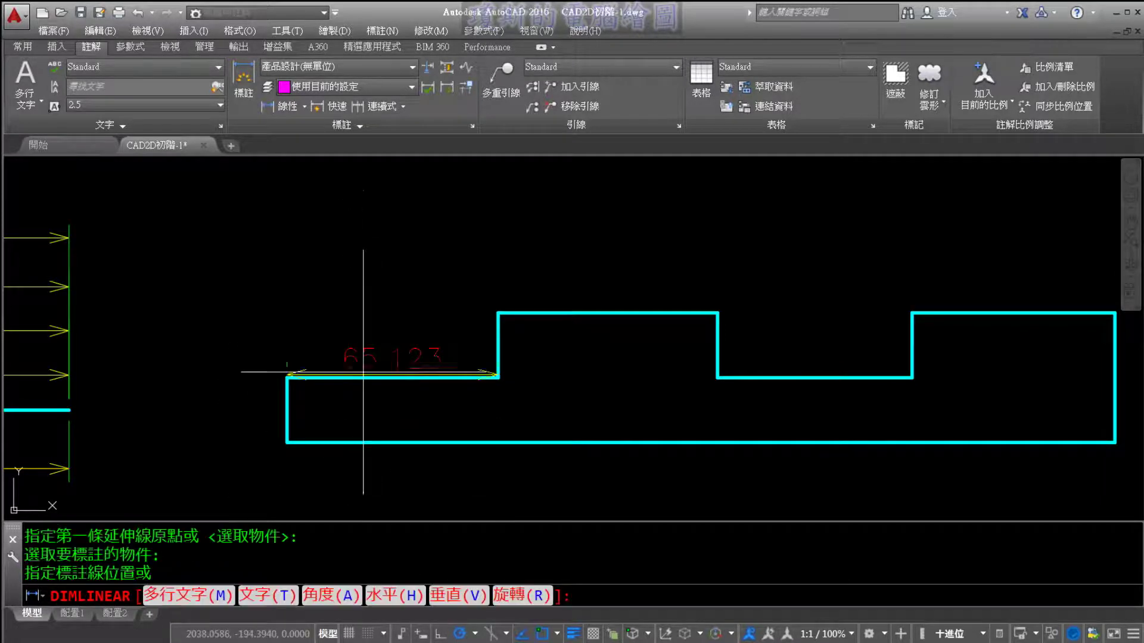
pyautogui.click(370, 264)
pyautogui.scroll(4, 473, 335)
pyautogui.click(528, 238)
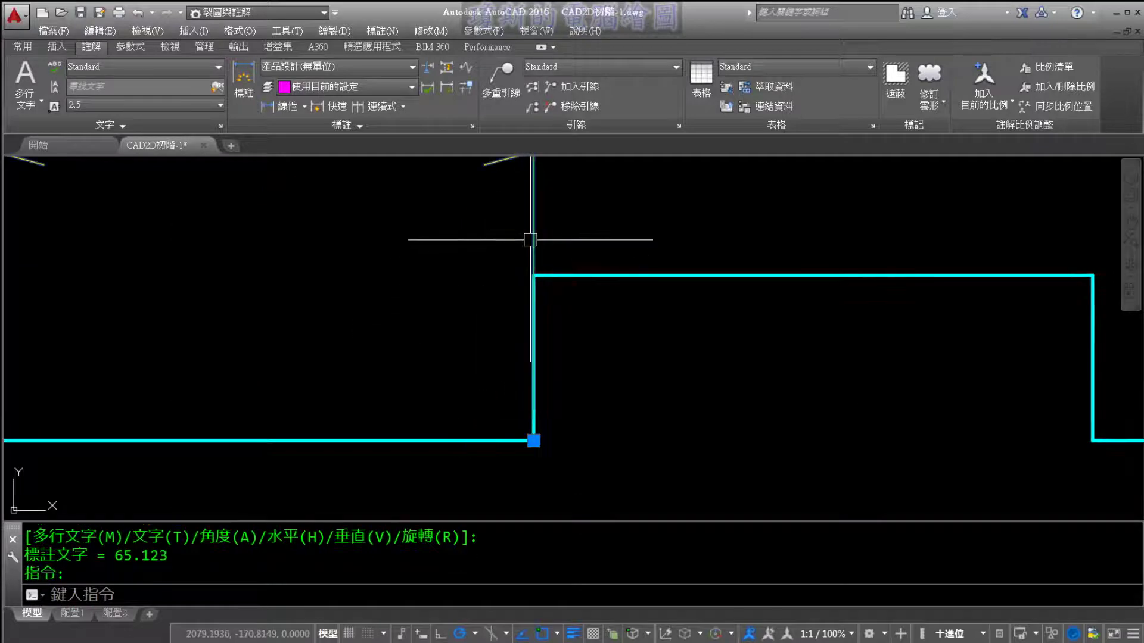
pyautogui.moveTo(509, 252); pyautogui.dragTo(527, 271)
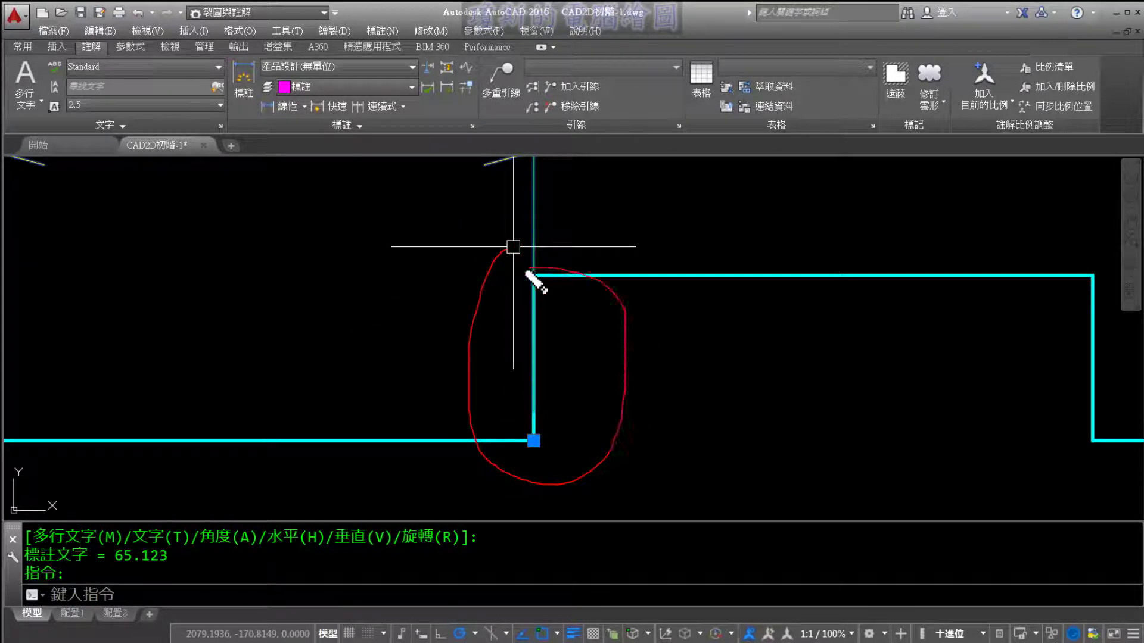
pyautogui.moveTo(474, 386); pyautogui.dragTo(530, 301)
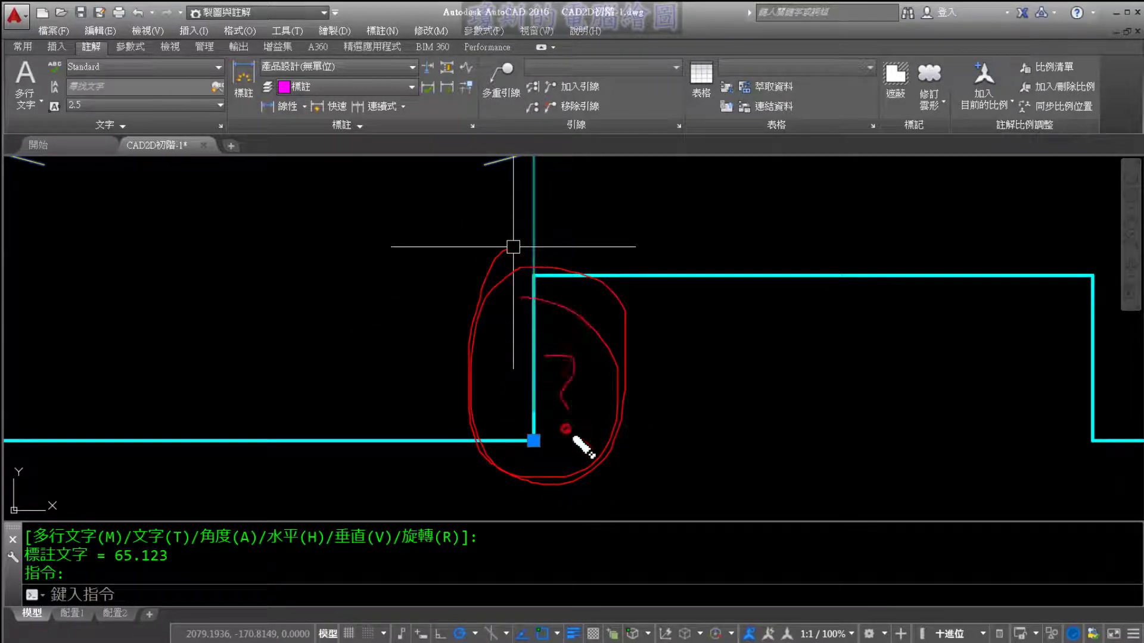
pyautogui.scroll(-2, 551, 409)
pyautogui.scroll(-2, 503, 365)
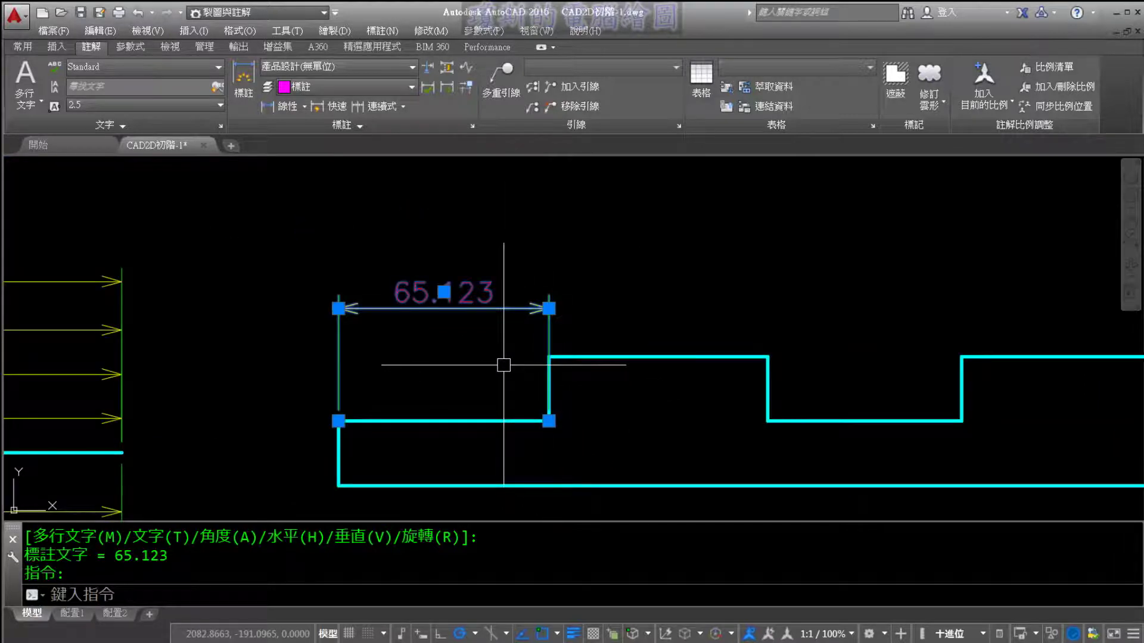
pyautogui.press('Delete')
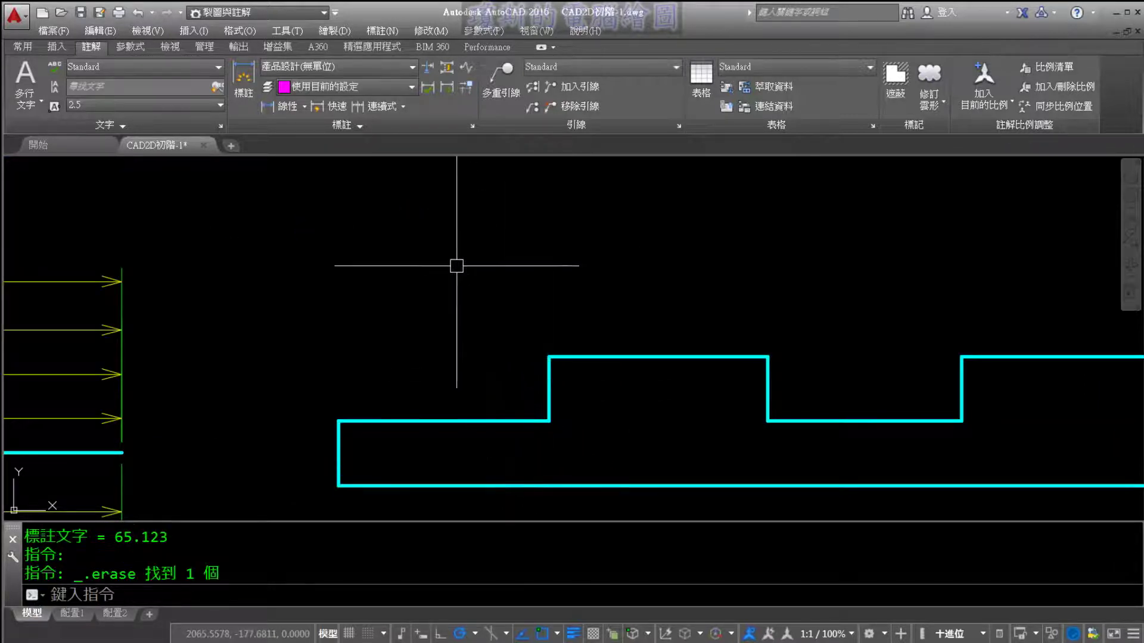
pyautogui.click(304, 107)
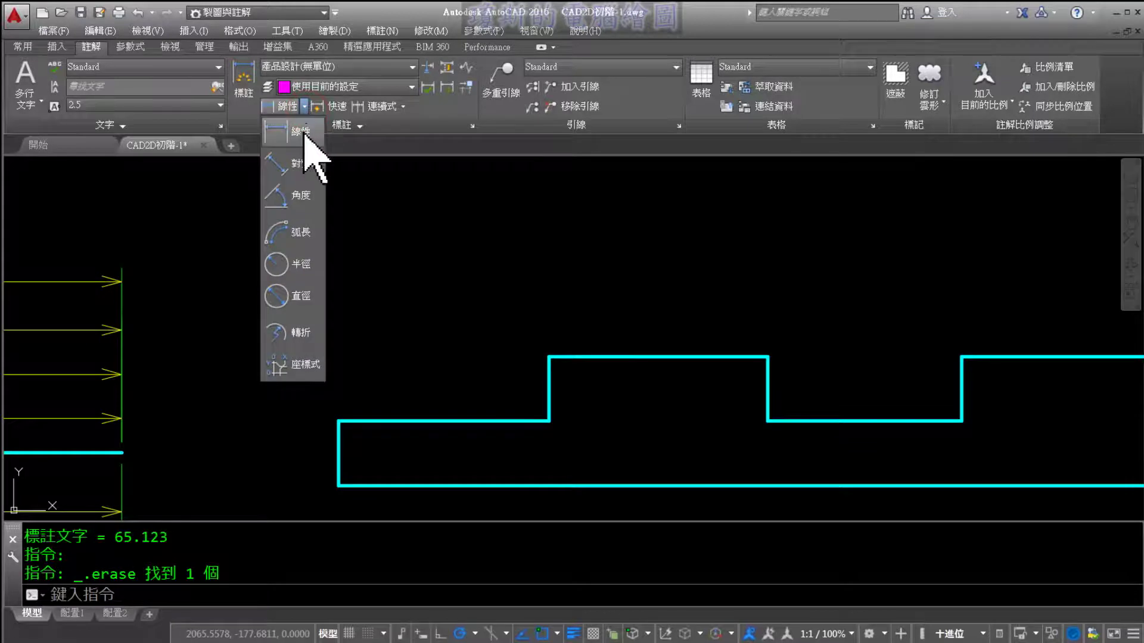
pyautogui.click(304, 133)
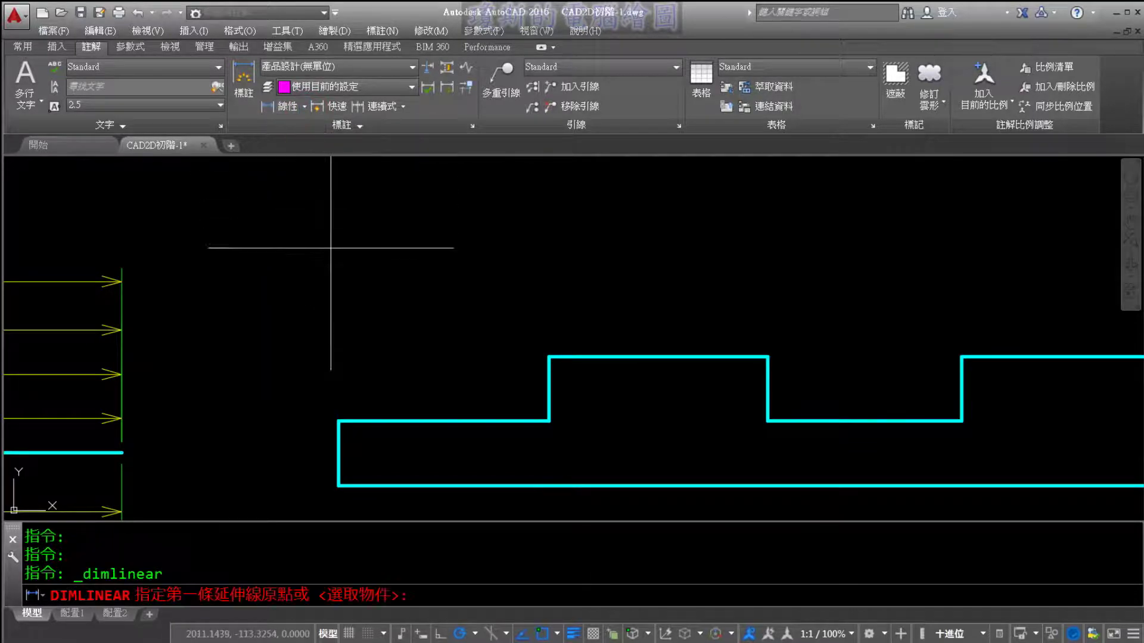
pyautogui.click(339, 421)
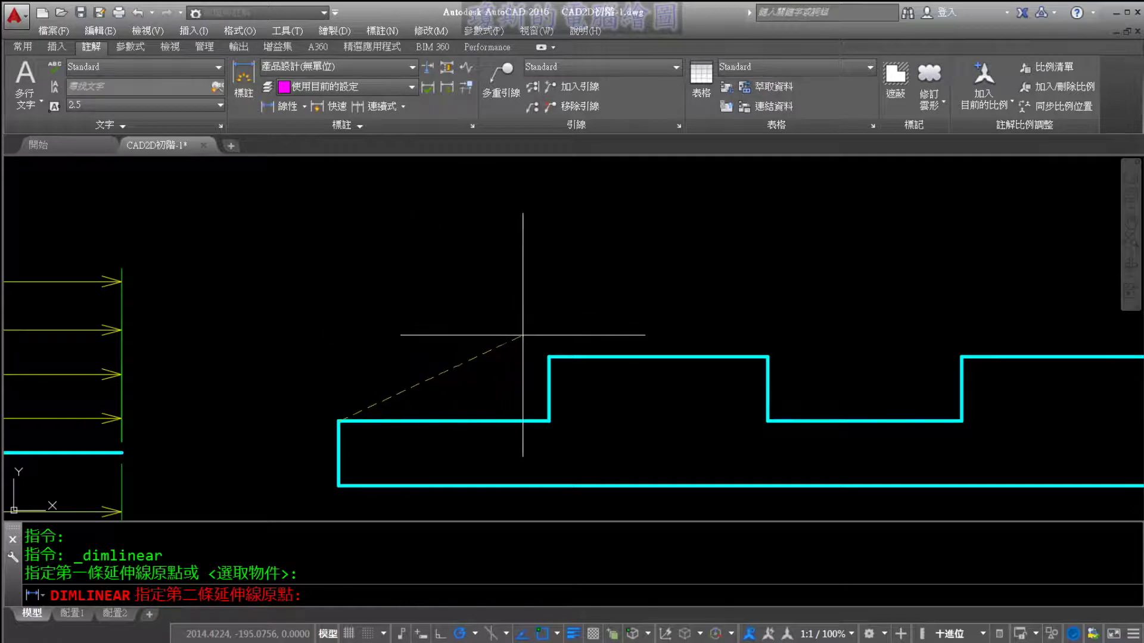
pyautogui.click(548, 357)
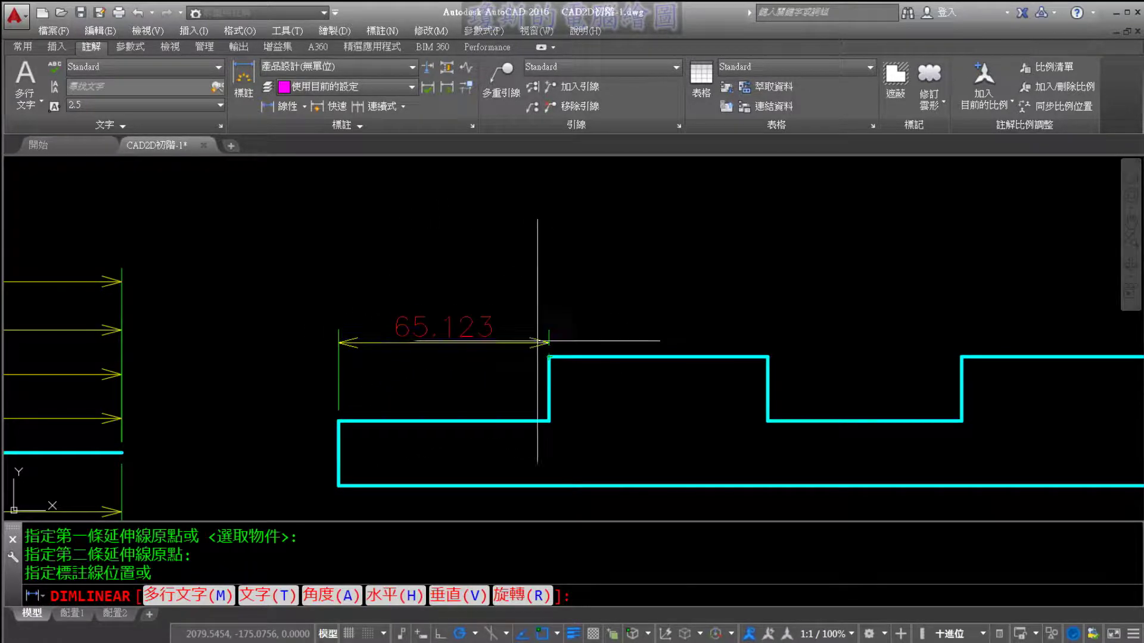
pyautogui.click(514, 296)
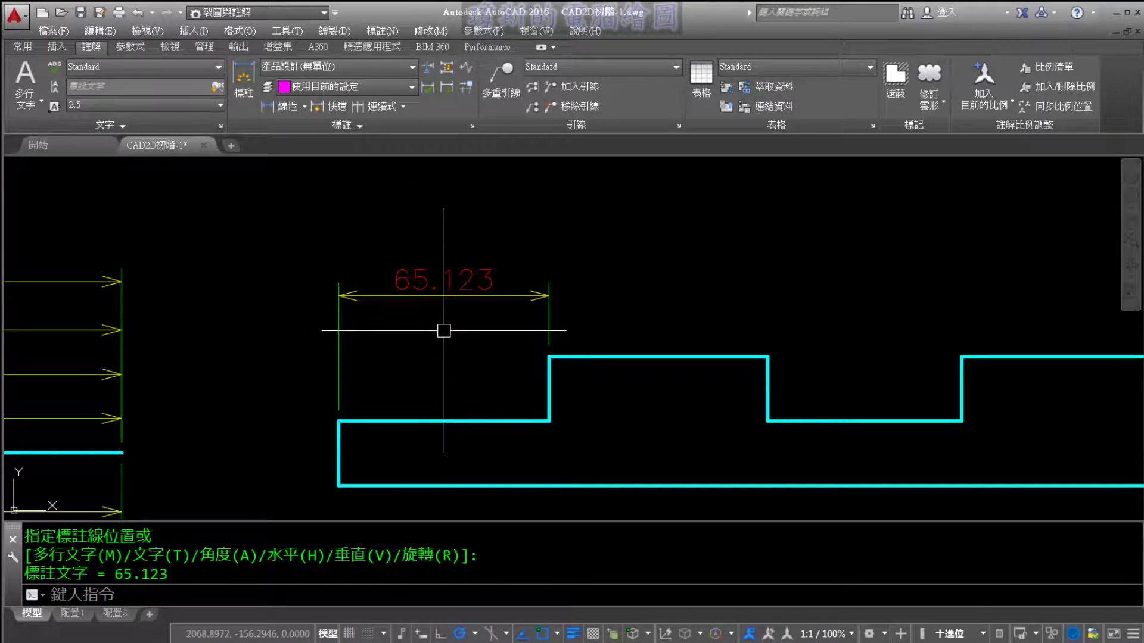
pyautogui.click(491, 296)
pyautogui.click(492, 298)
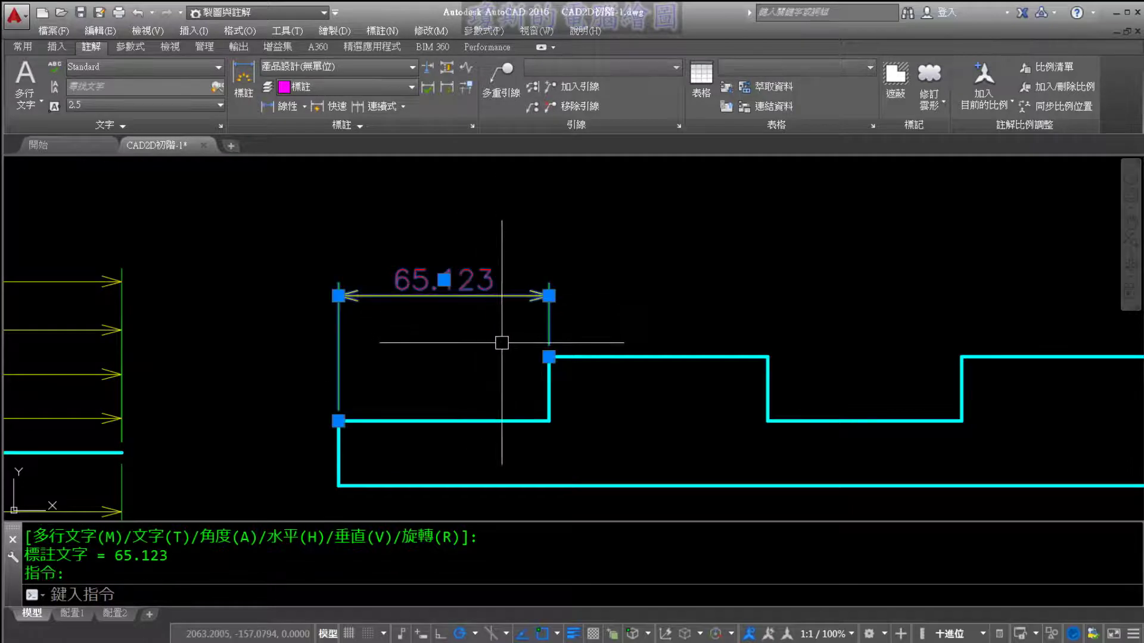
pyautogui.press('Delete')
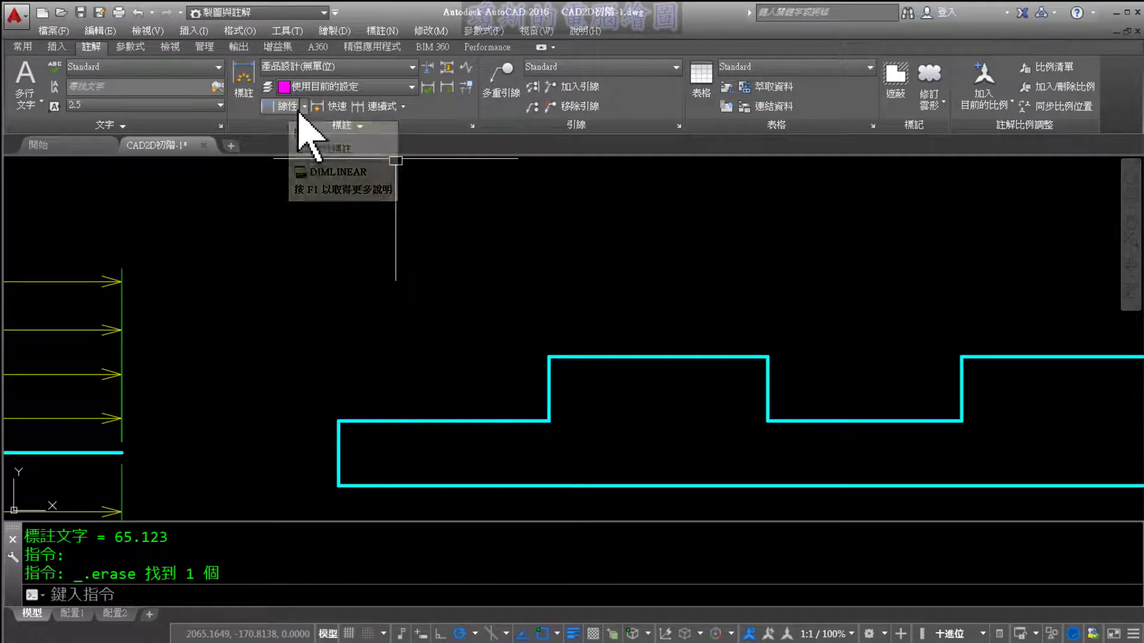
# Dimension from the profile's left corner to the first riser top, placing it above.
pyautogui.click(304, 106)
pyautogui.click(300, 131)
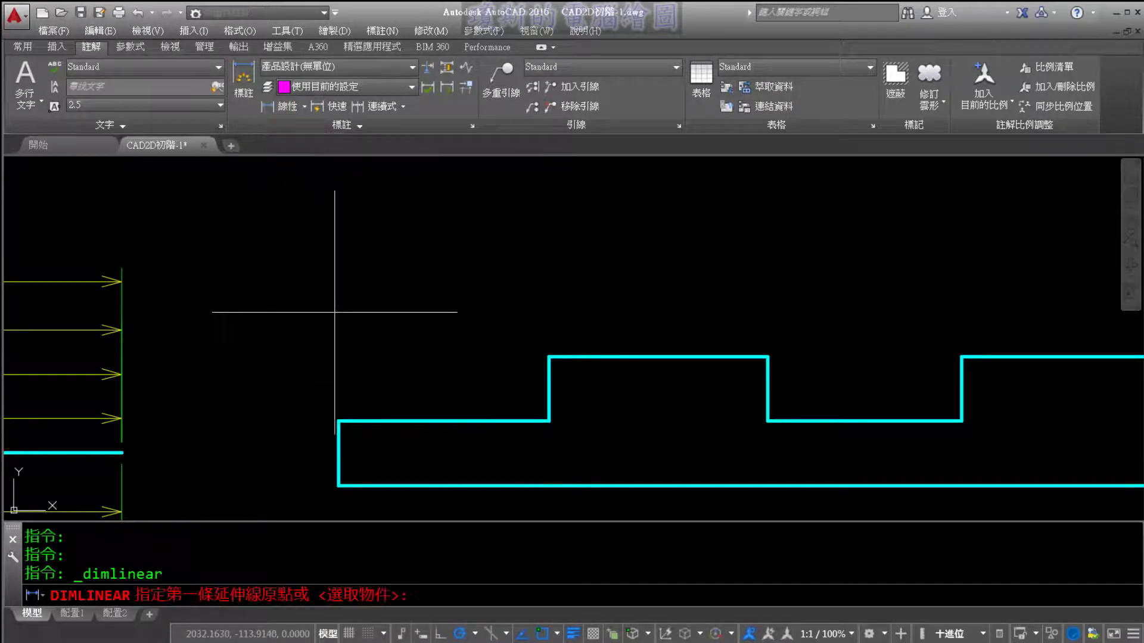
pyautogui.click(340, 426)
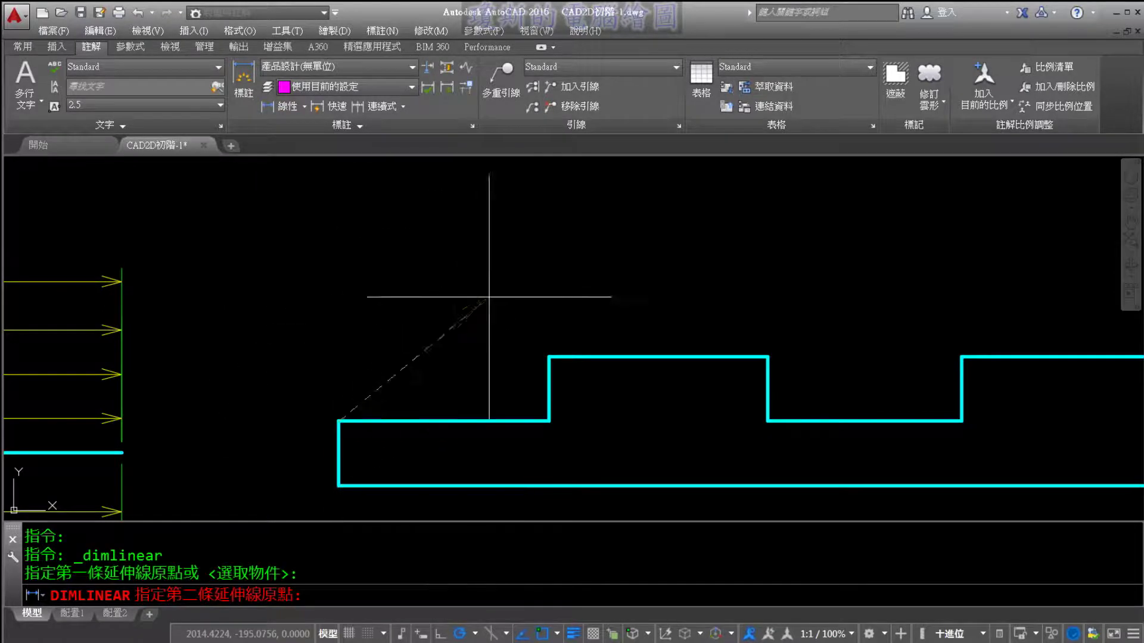
pyautogui.click(549, 356)
pyautogui.scroll(-2, 549, 356)
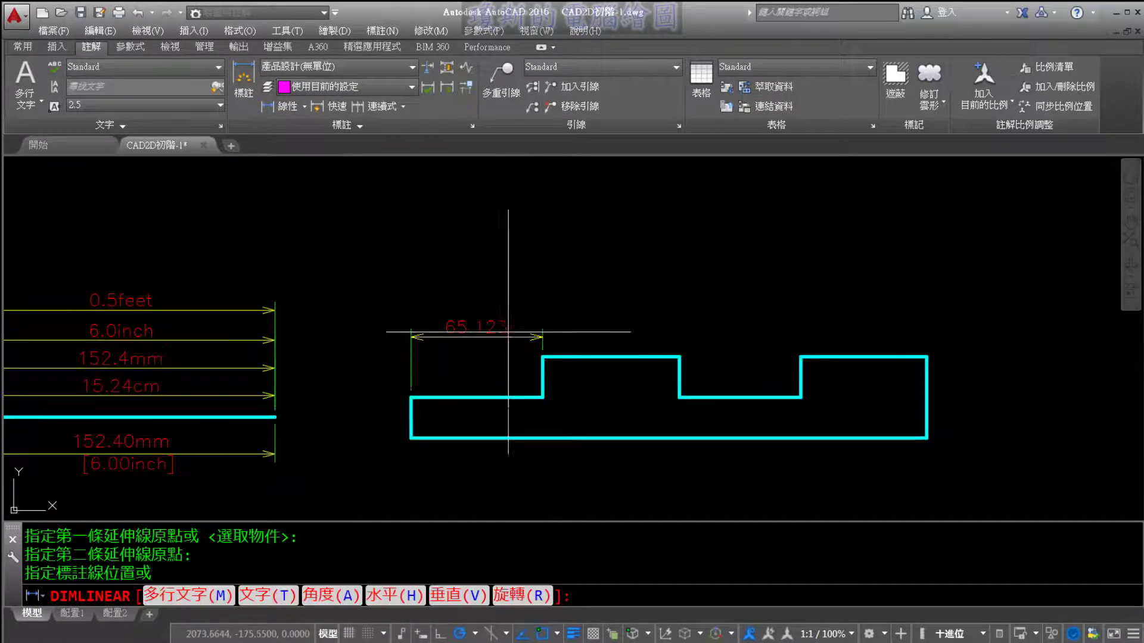
pyautogui.moveTo(510, 327); pyautogui.dragTo(471, 409, button='middle')
pyautogui.click(445, 250)
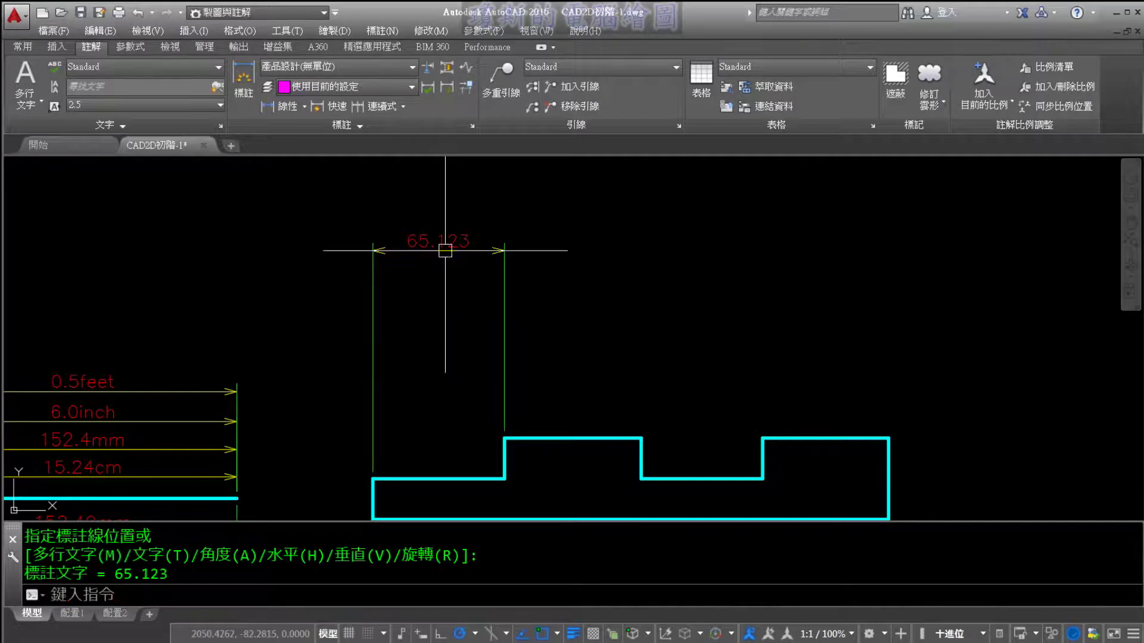
# Place the 65.123 dimension above the first step so it stays in the drawing.
pyautogui.moveTo(364, 239); pyautogui.dragTo(529, 322)
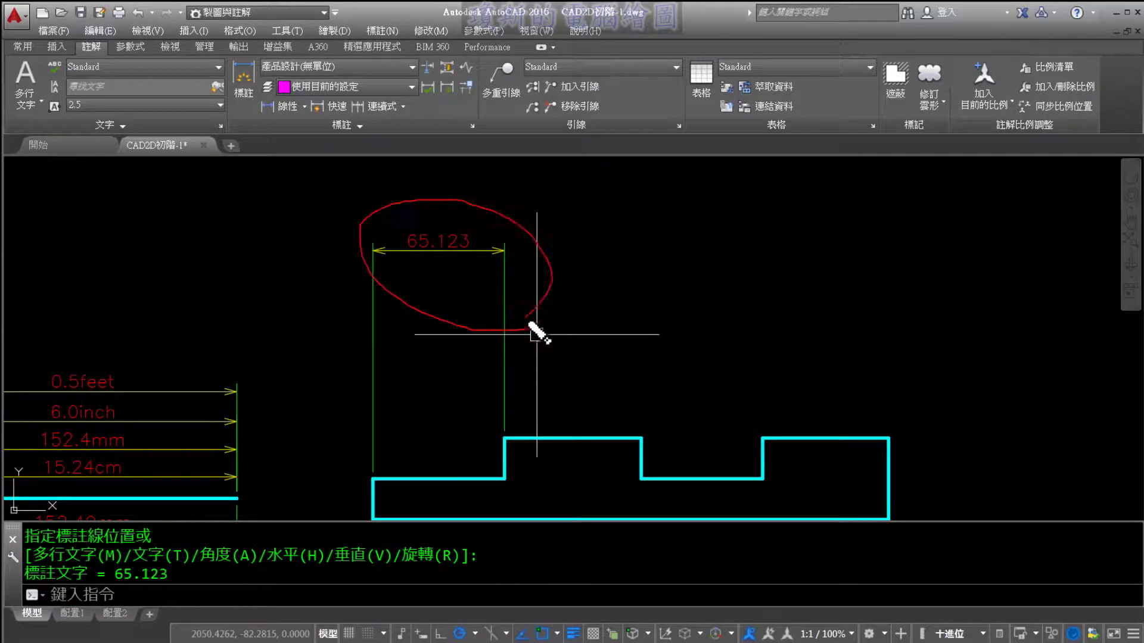
pyautogui.moveTo(410, 197); pyautogui.dragTo(509, 210)
pyautogui.moveTo(539, 246)
pyautogui.mouseDown()
pyautogui.moveTo(728, 276)
pyautogui.moveTo(617, 309)
pyautogui.mouseUp()
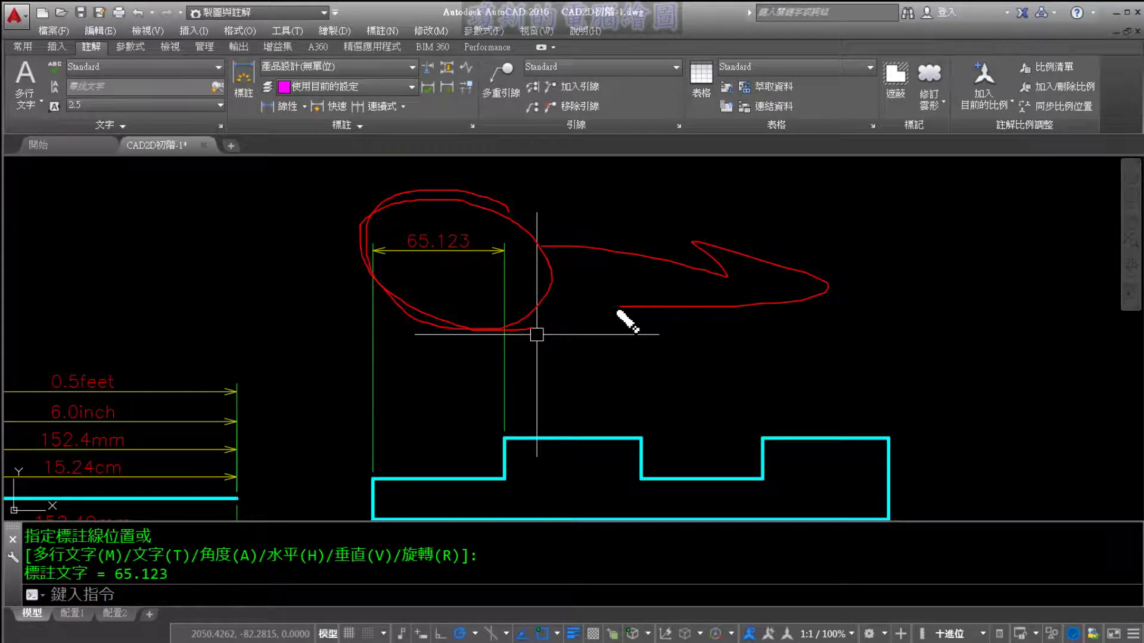
pyautogui.moveTo(585, 271); pyautogui.dragTo(733, 305)
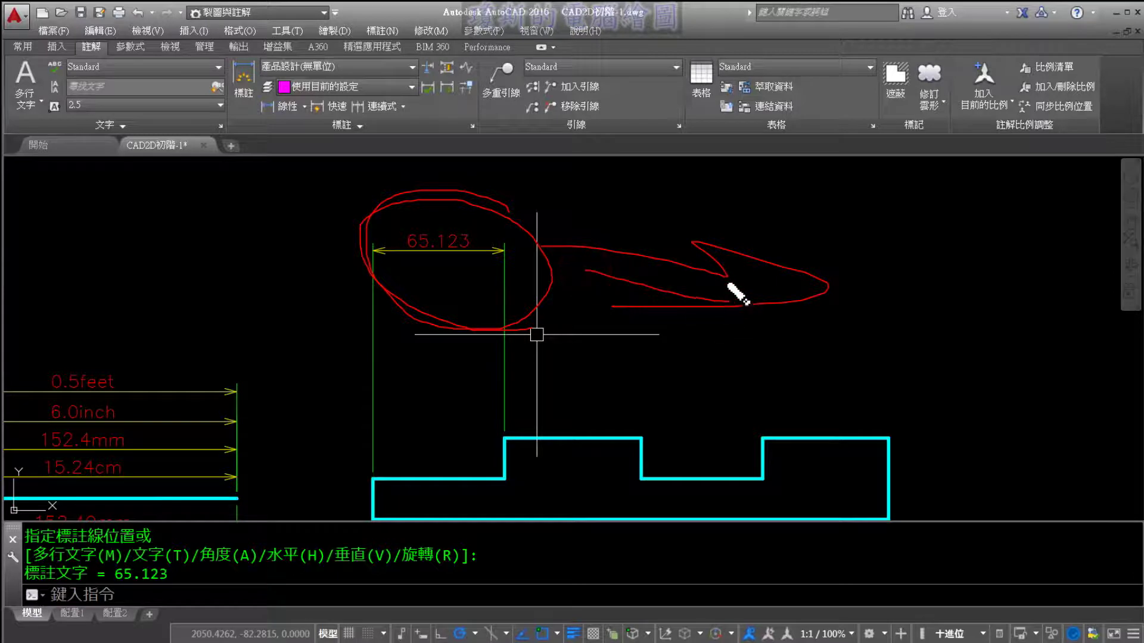
pyautogui.press('Escape')
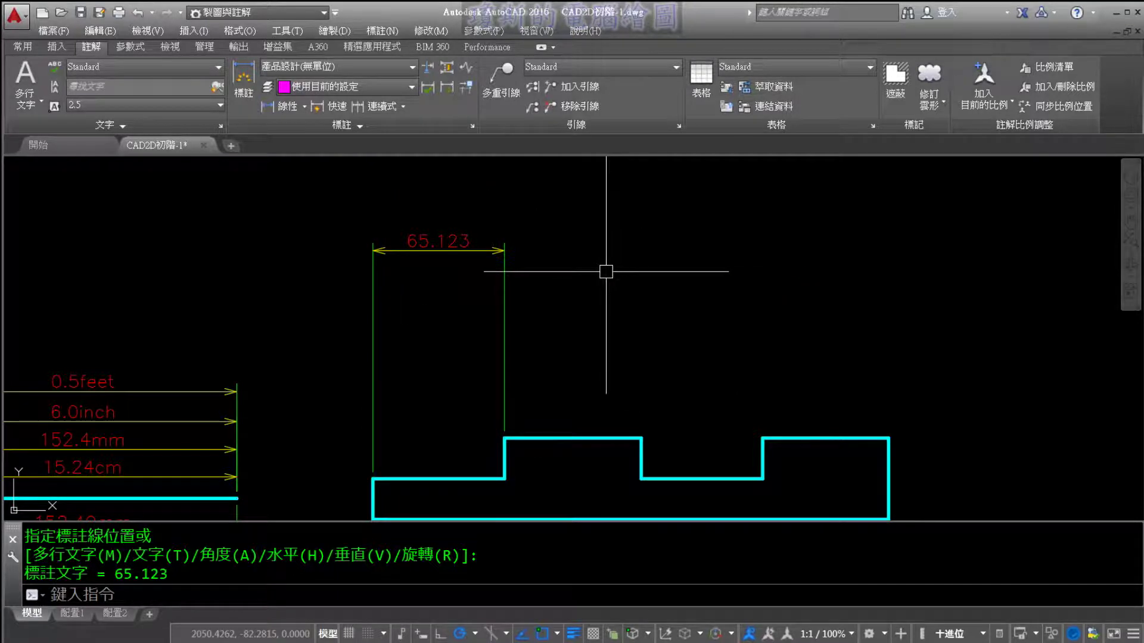
pyautogui.click(500, 258)
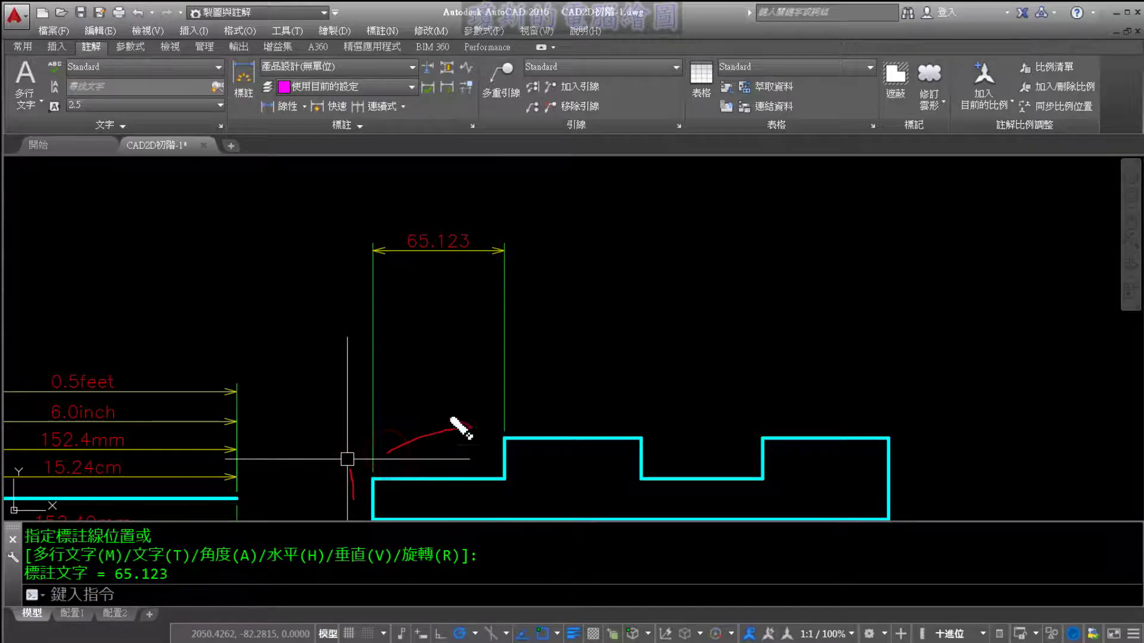
pyautogui.moveTo(529, 398); pyautogui.dragTo(642, 423)
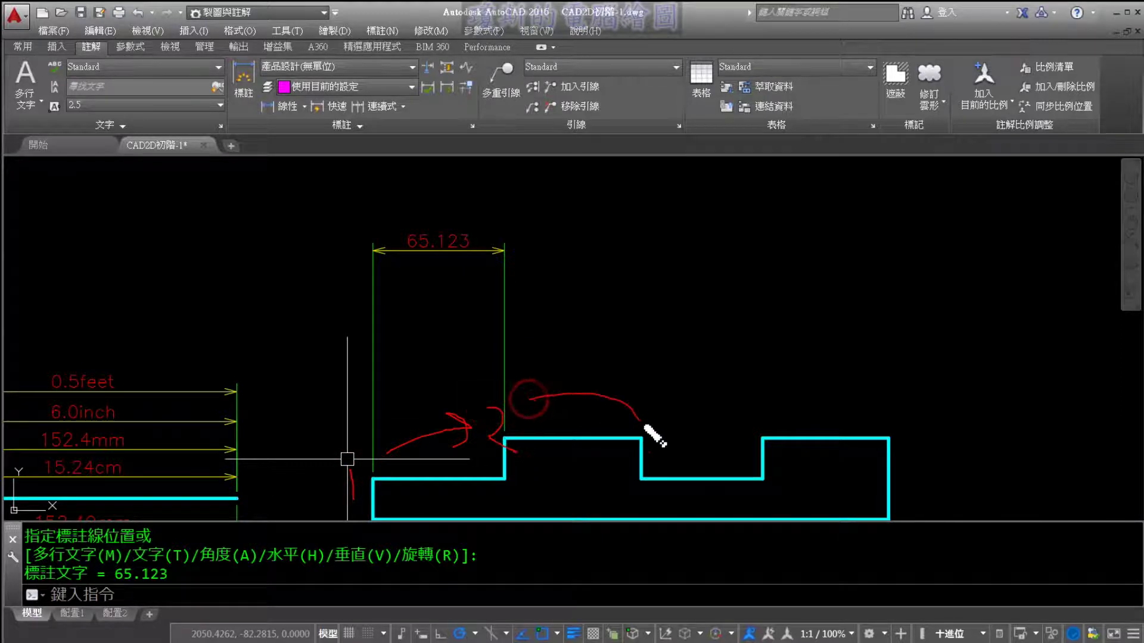
pyautogui.moveTo(546, 381); pyautogui.dragTo(752, 409)
pyautogui.moveTo(557, 371); pyautogui.dragTo(857, 397)
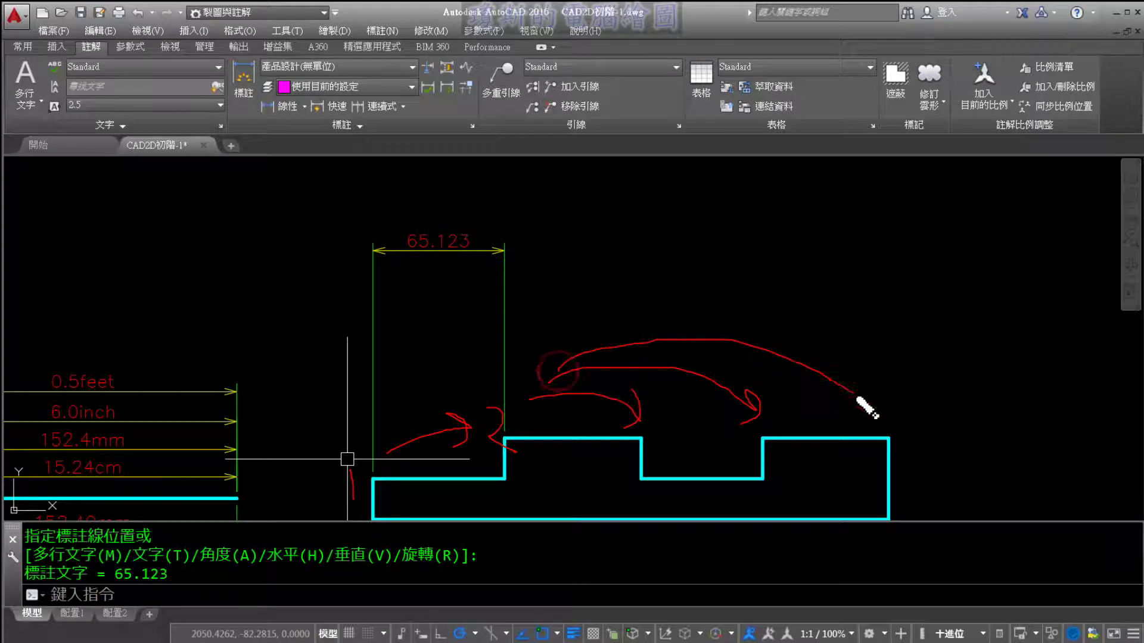
pyautogui.press('Escape')
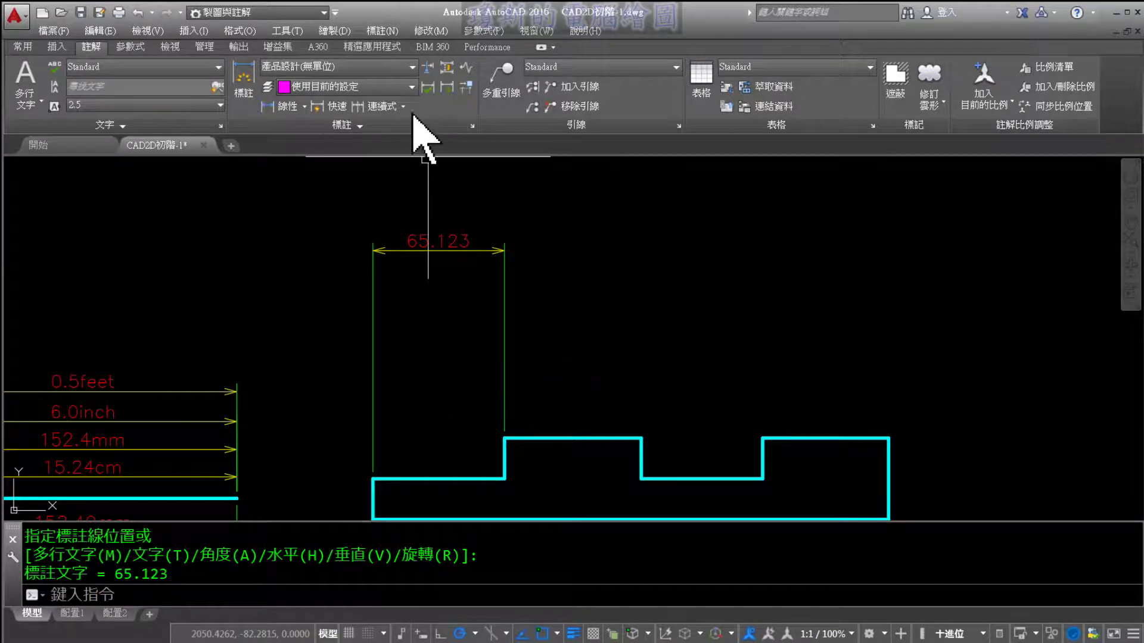
# Chain continued dimensions 67.567, 60.000 and 62.500 onward from the 65.123 dimension.
pyautogui.click(403, 106)
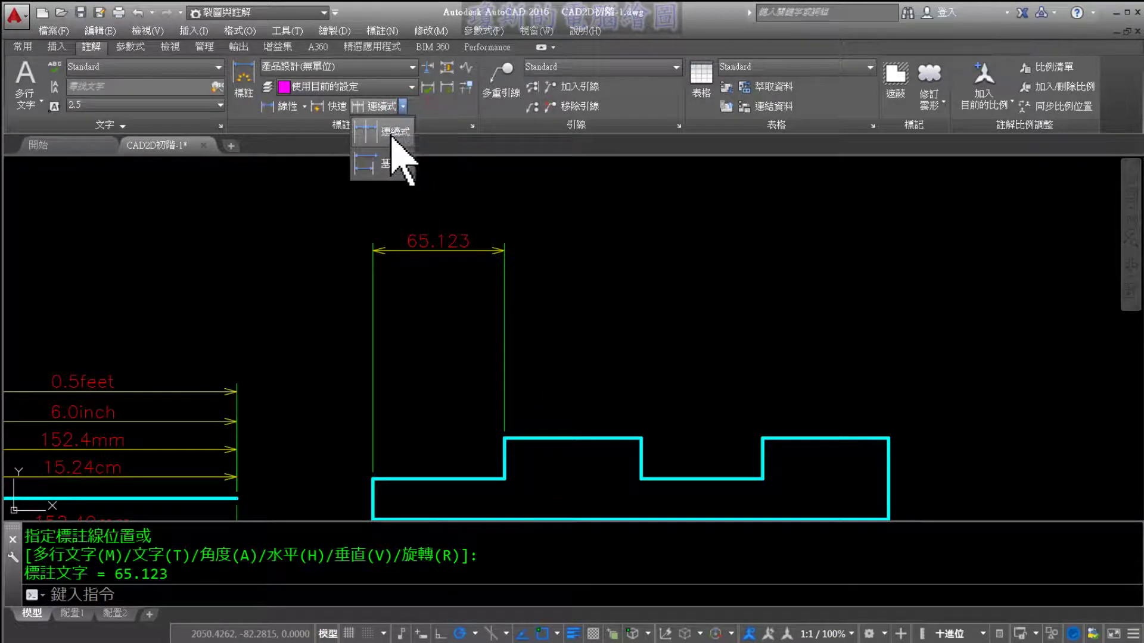
pyautogui.click(395, 131)
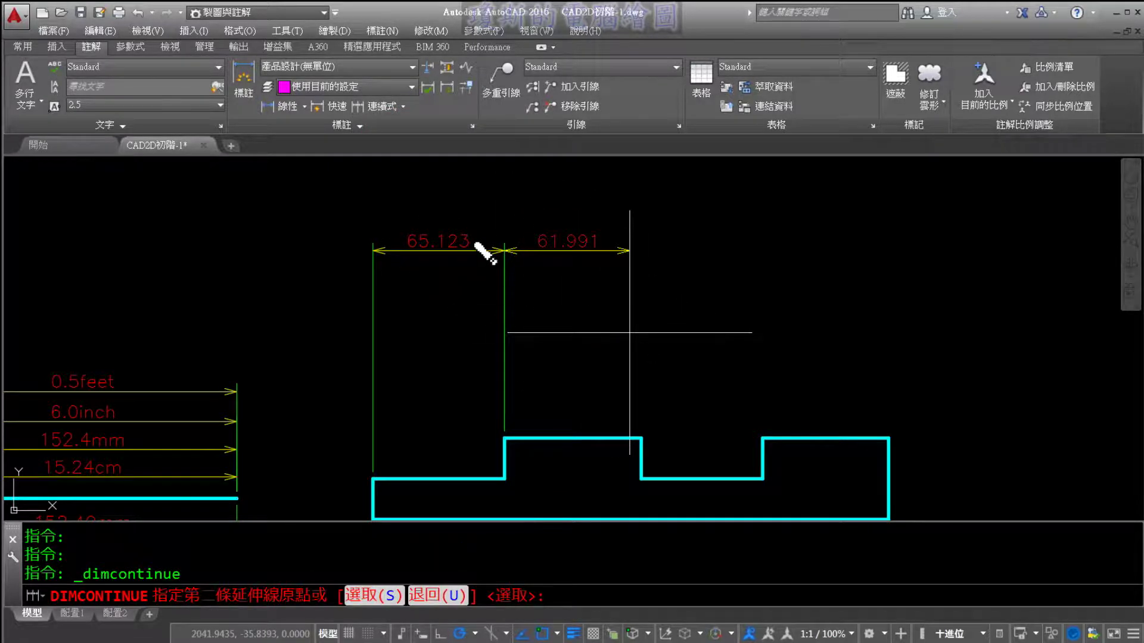
pyautogui.moveTo(444, 179); pyautogui.dragTo(500, 168)
pyautogui.rightClick(562, 280)
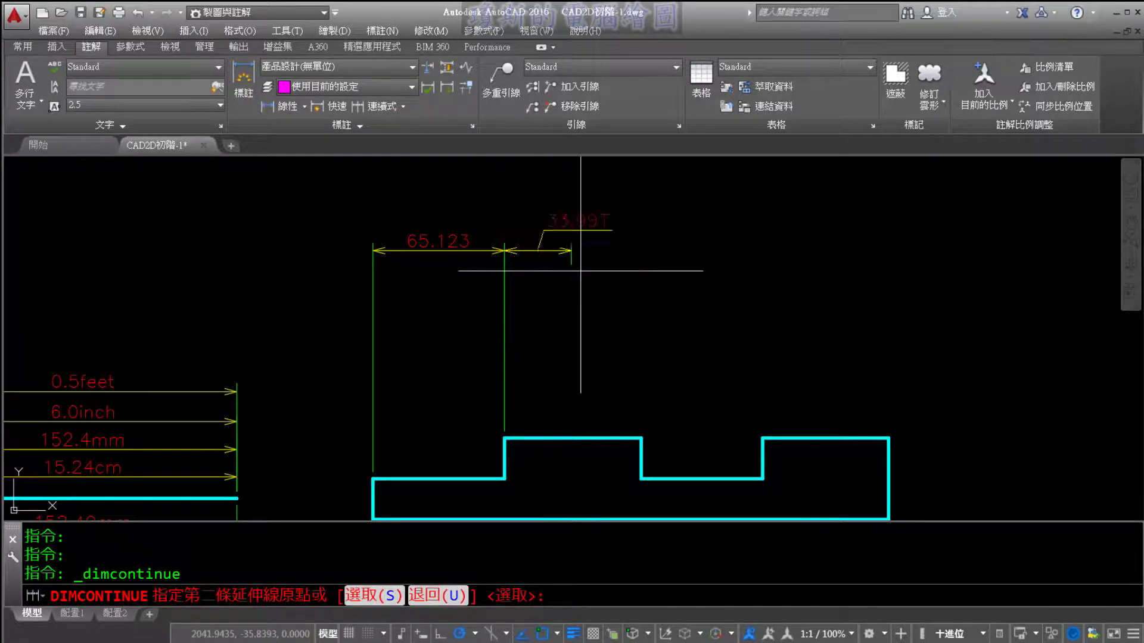
pyautogui.click(641, 440)
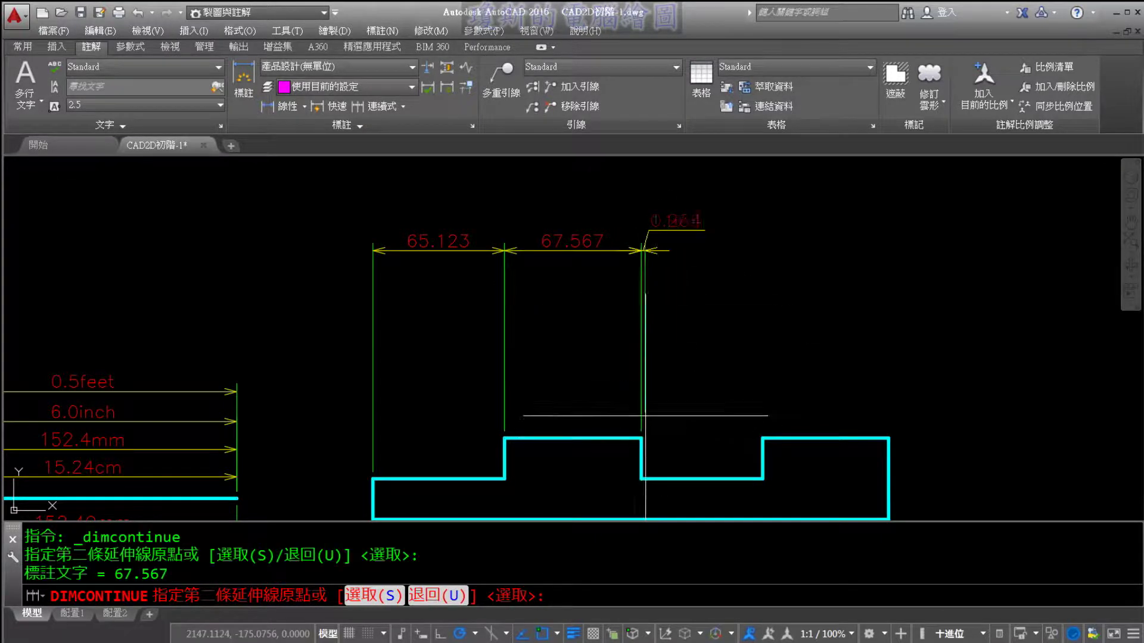
pyautogui.click(762, 439)
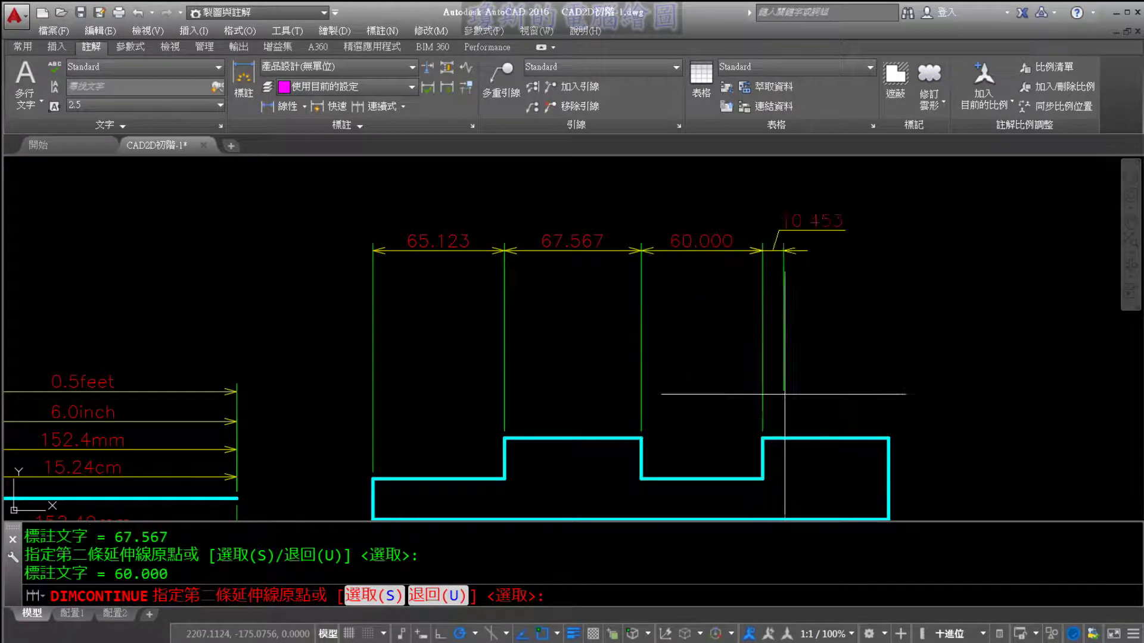
pyautogui.click(889, 439)
pyautogui.press('Escape')
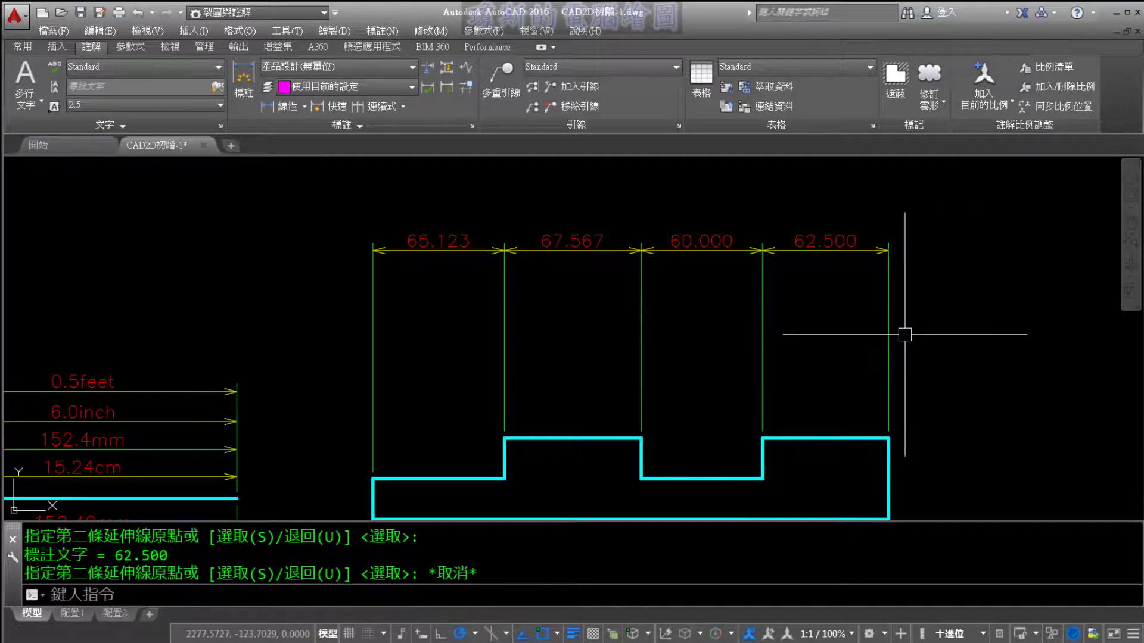
pyautogui.moveTo(899, 204); pyautogui.dragTo(429, 378)
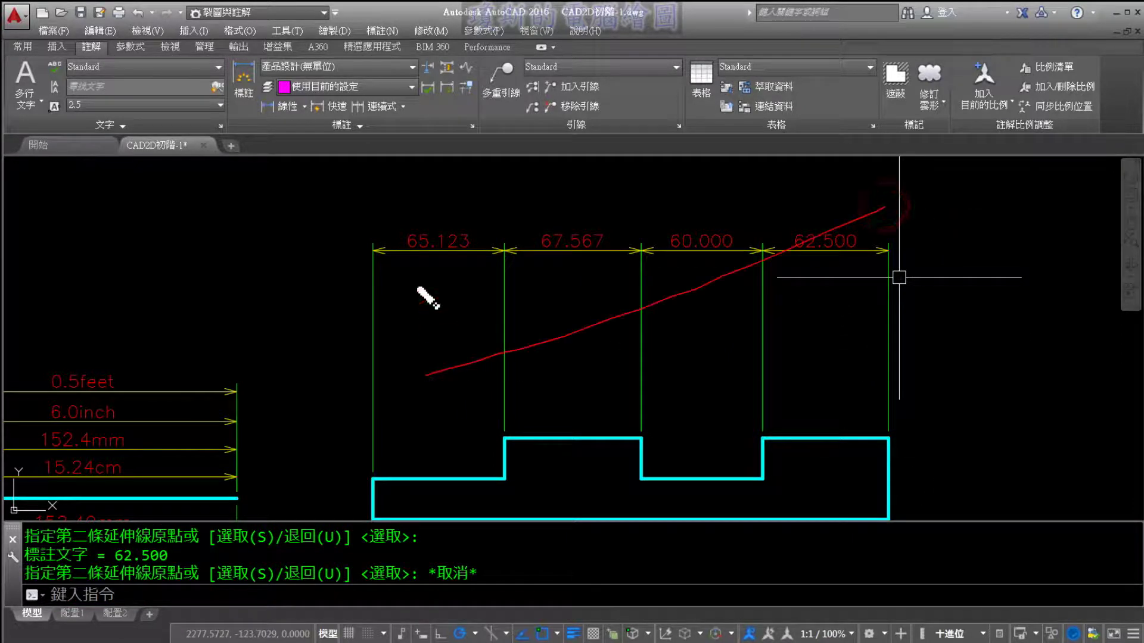
pyautogui.moveTo(411, 262); pyautogui.dragTo(882, 396)
pyautogui.press('Escape')
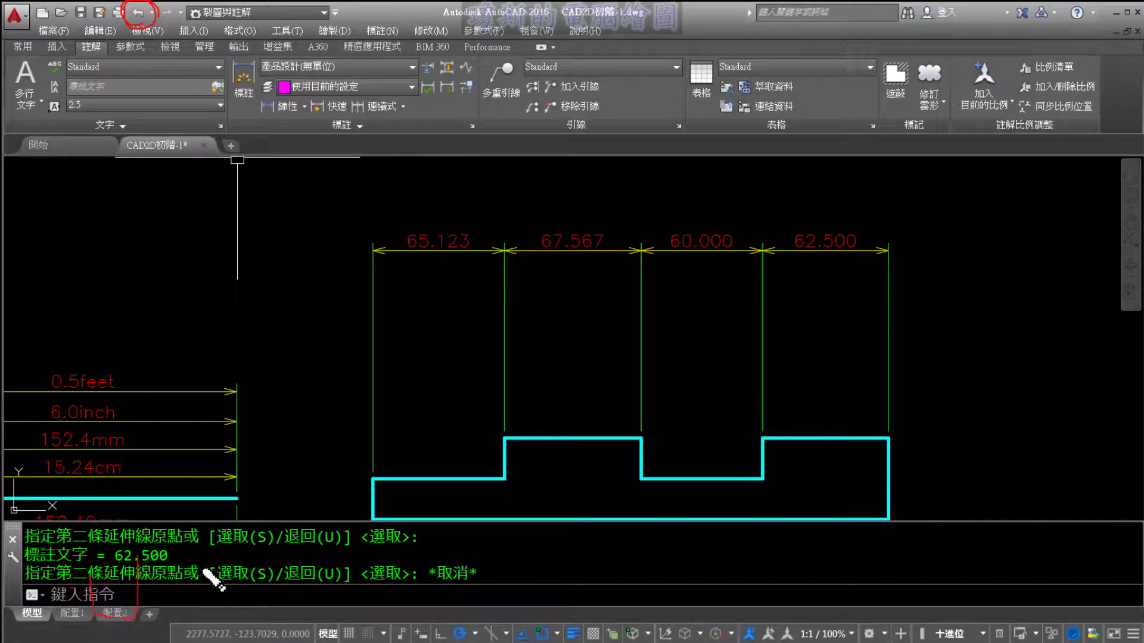
# Undo the continued dimension chain and the 65.123 linear dimension with U twice.
pyautogui.press('Escape')
pyautogui.press('Escape')
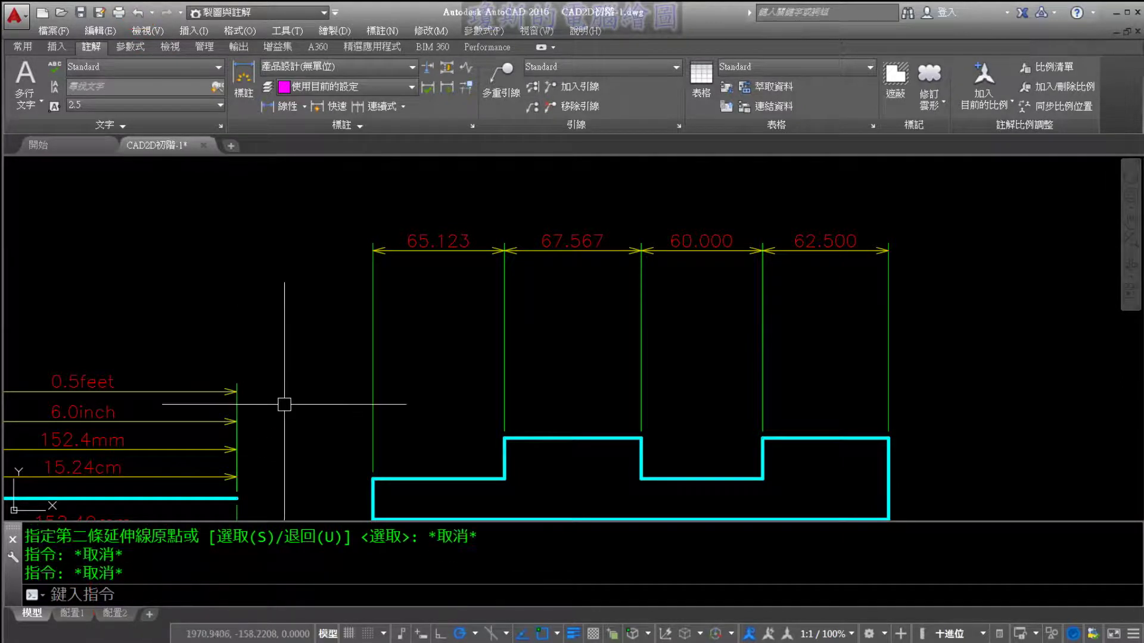
pyautogui.write('u')
pyautogui.press('Return')
pyautogui.write('u')
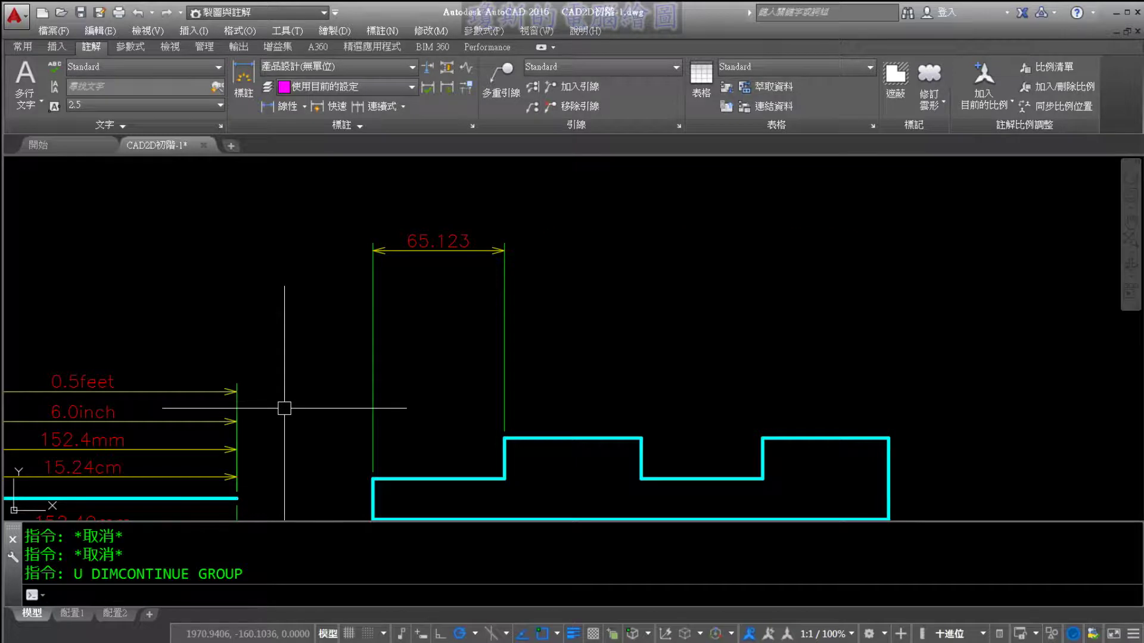
pyautogui.press('Return')
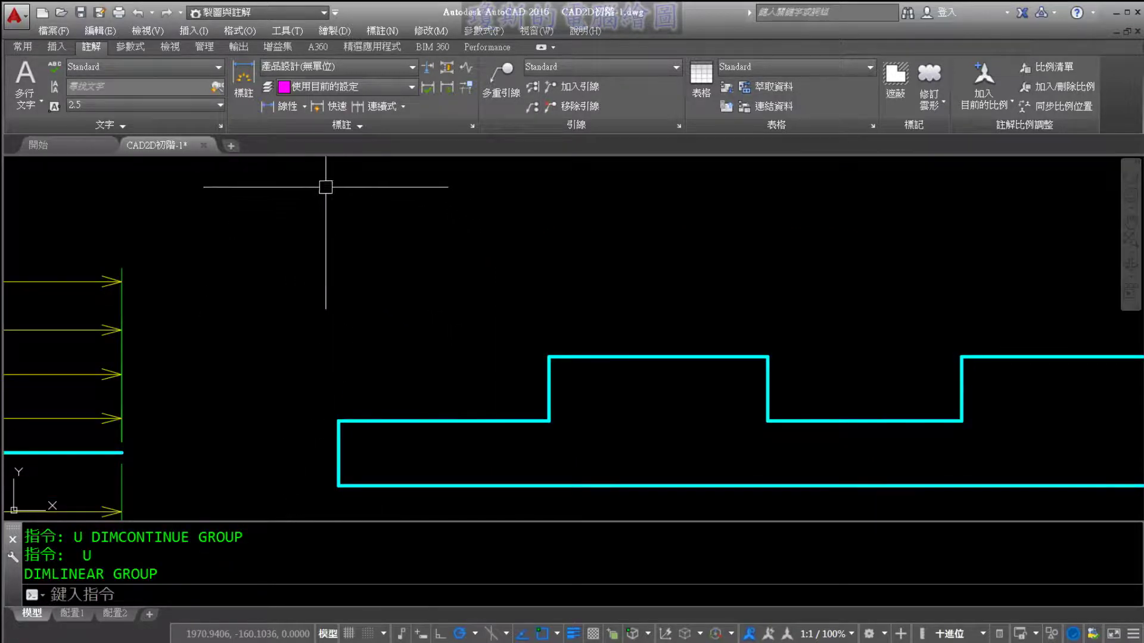
# Re-create the 65.123 linear dimension from the left step corner to the raised corner, placed above.
pyautogui.click(304, 106)
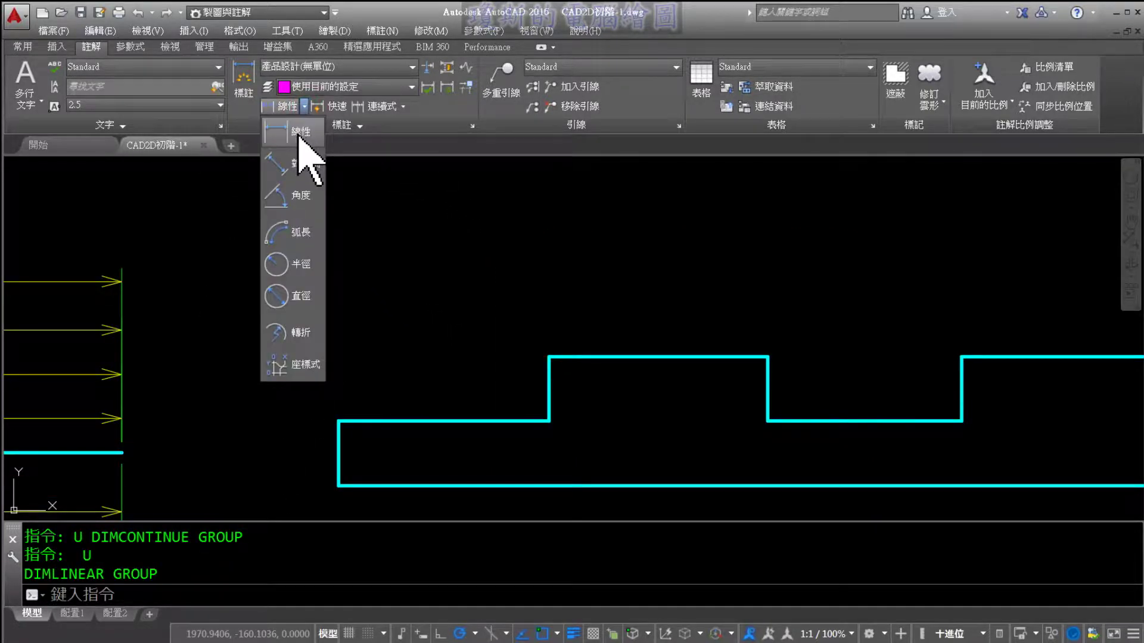
pyautogui.click(301, 137)
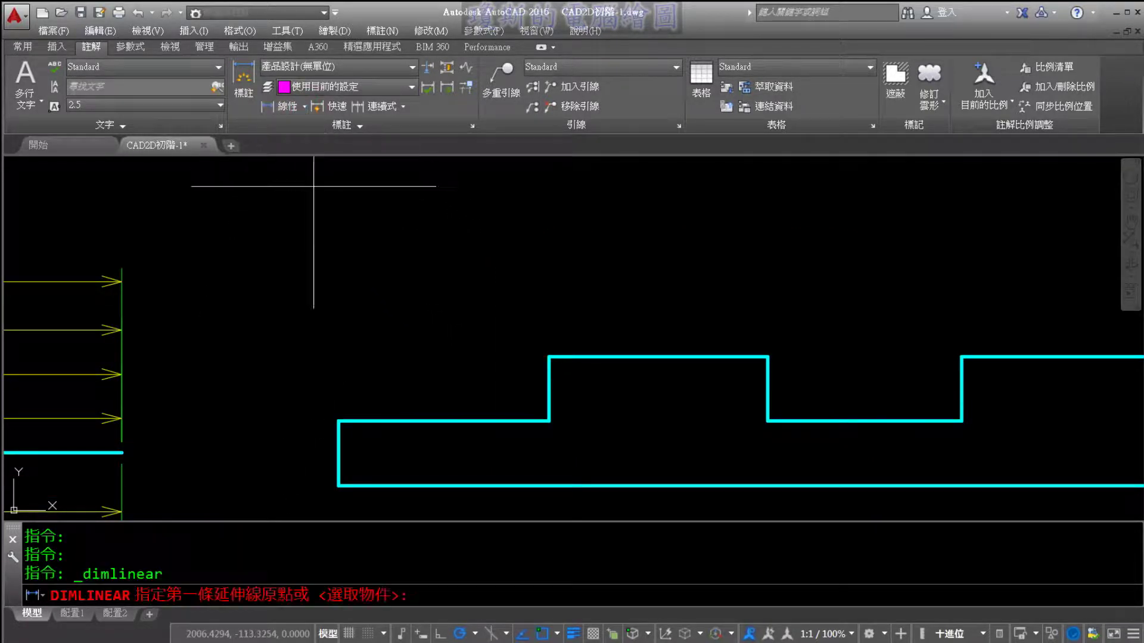
pyautogui.click(338, 421)
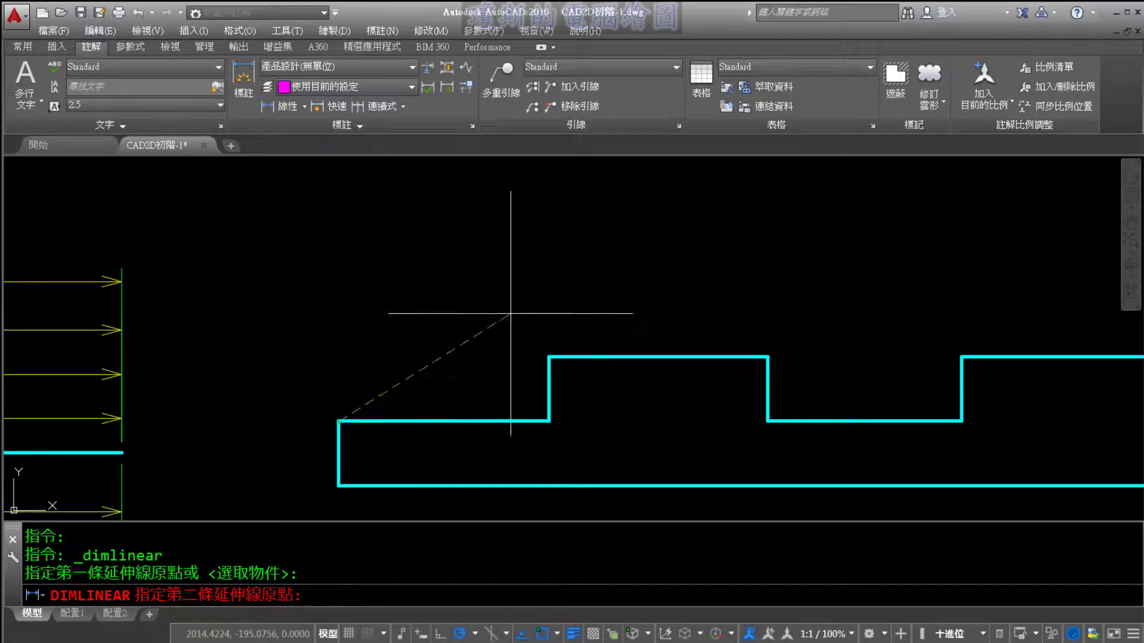
pyautogui.click(548, 357)
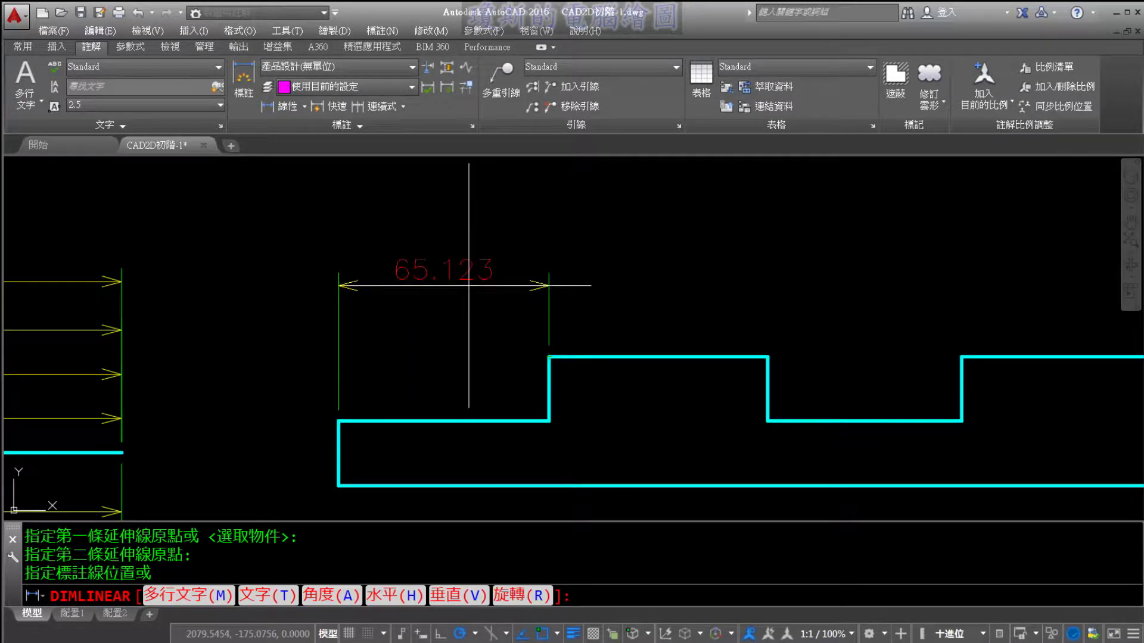
pyautogui.click(469, 286)
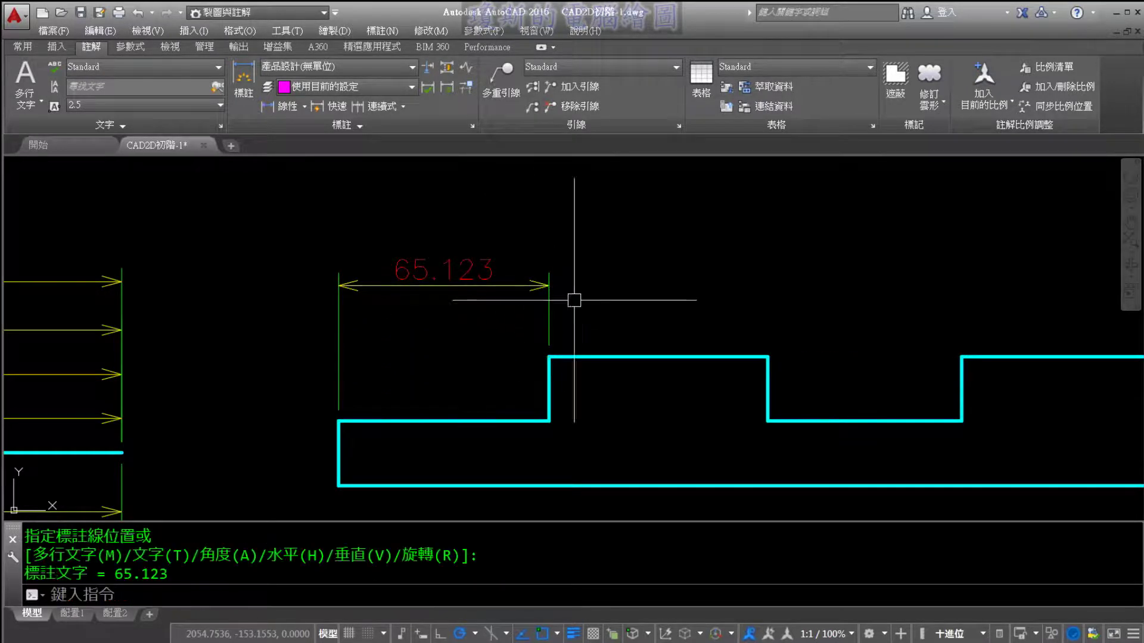
pyautogui.moveTo(517, 254); pyautogui.dragTo(483, 248, button='middle')
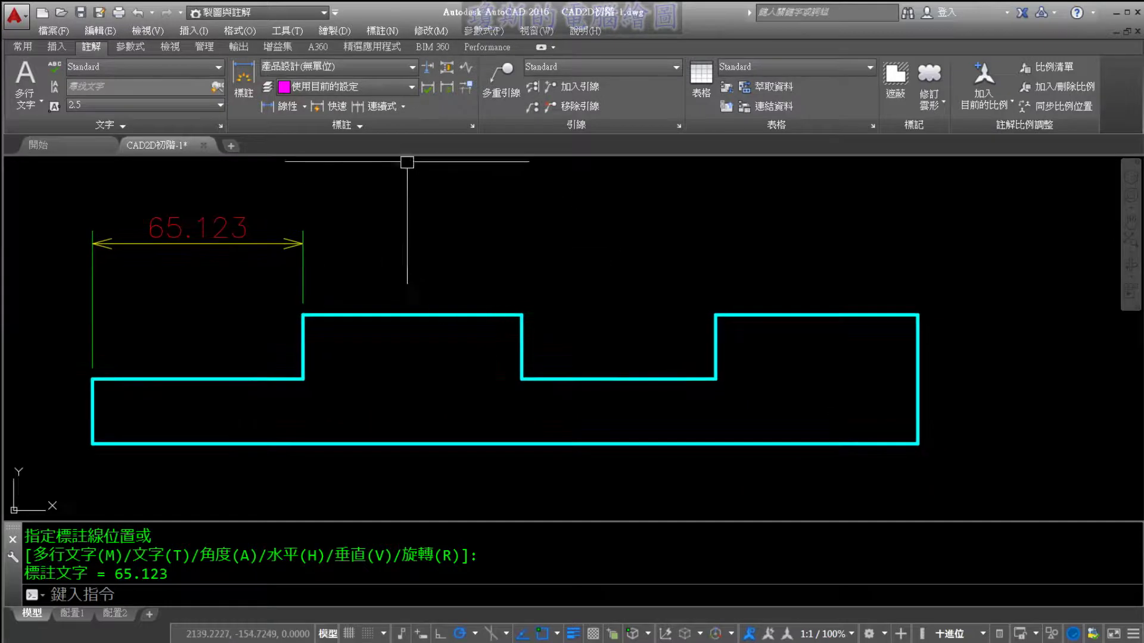
pyautogui.click(403, 107)
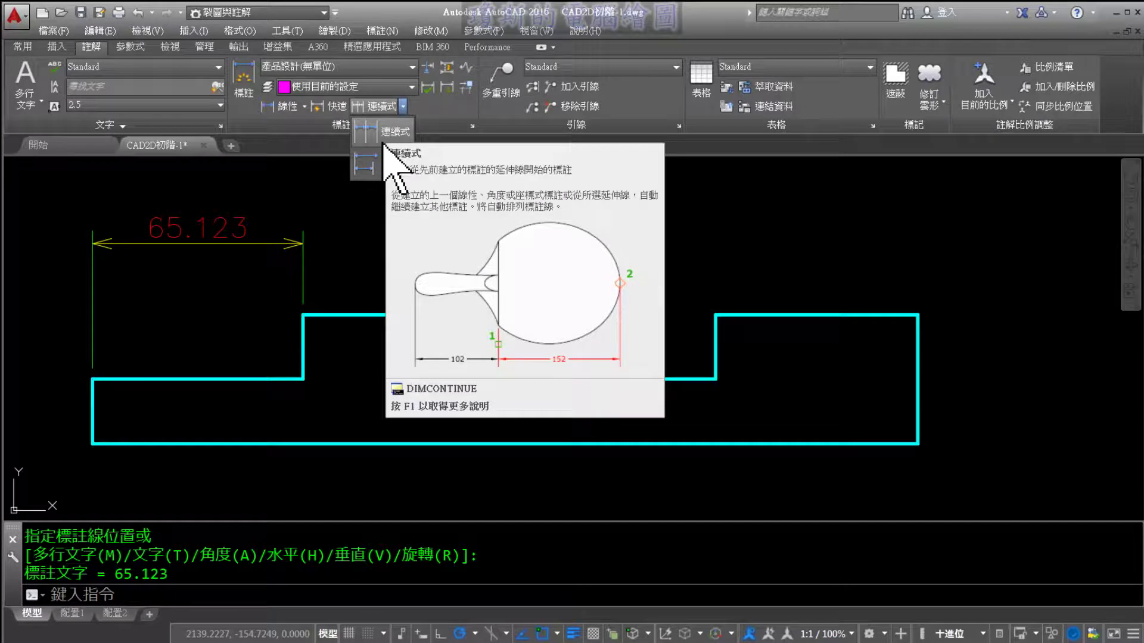
# Continue from the 65.123 dimension with 67.567, 60.000 and 62.500 across the profile's top width.
pyautogui.click(383, 142)
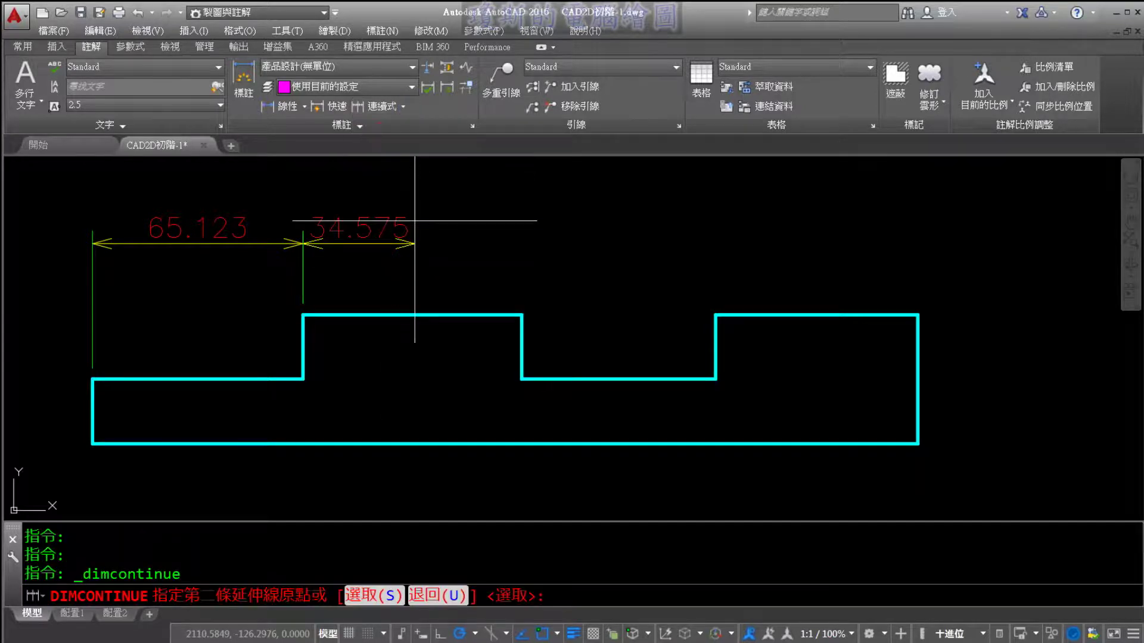
pyautogui.click(522, 314)
pyautogui.click(715, 315)
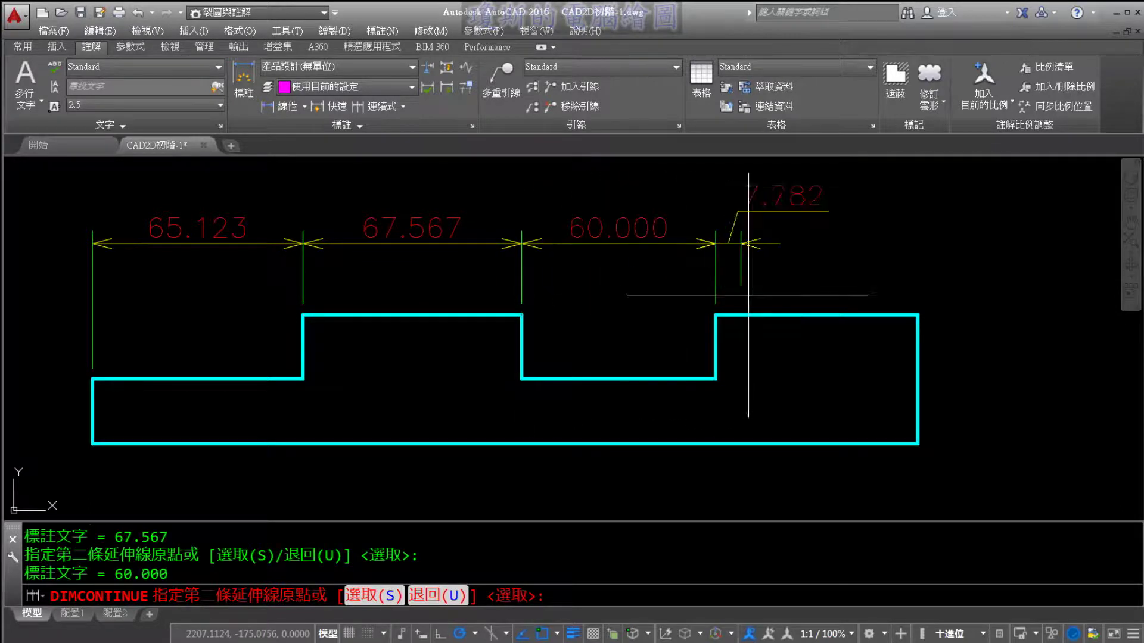
pyautogui.click(918, 315)
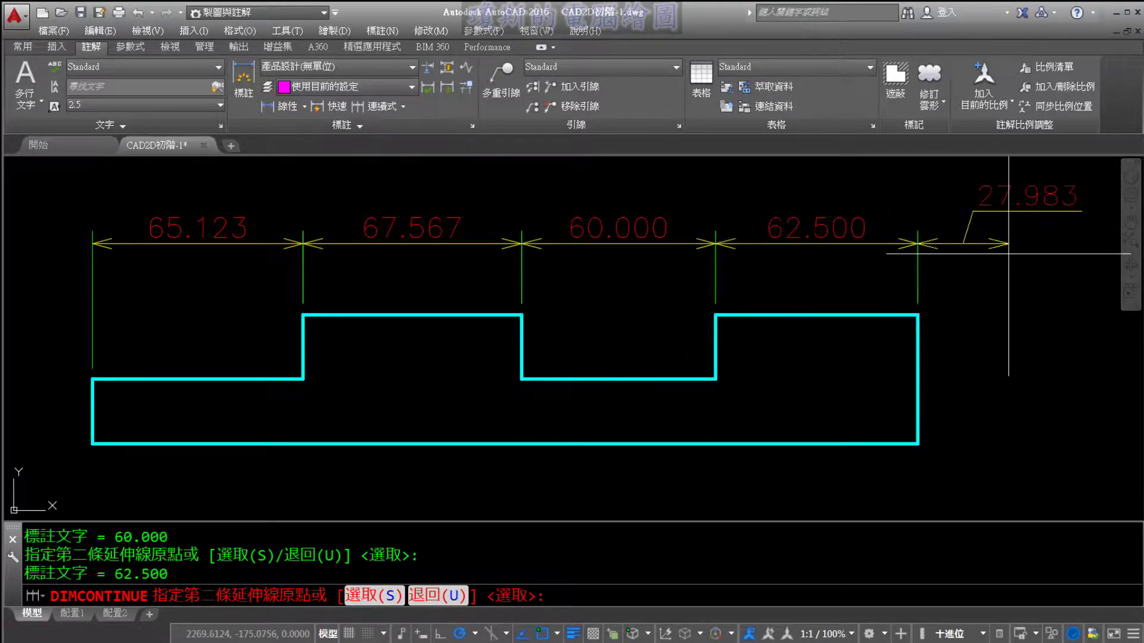
pyautogui.press('Escape')
pyautogui.press('Escape')
pyautogui.moveTo(564, 306); pyautogui.dragTo(634, 304, button='middle')
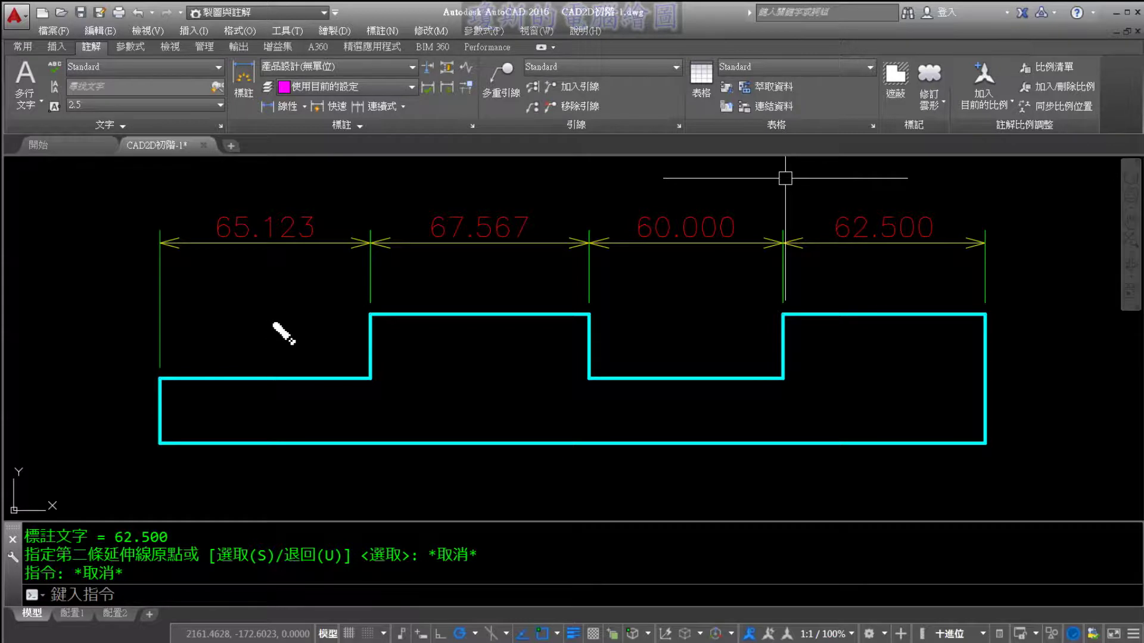
pyautogui.moveTo(274, 309); pyautogui.dragTo(326, 350, button='middle')
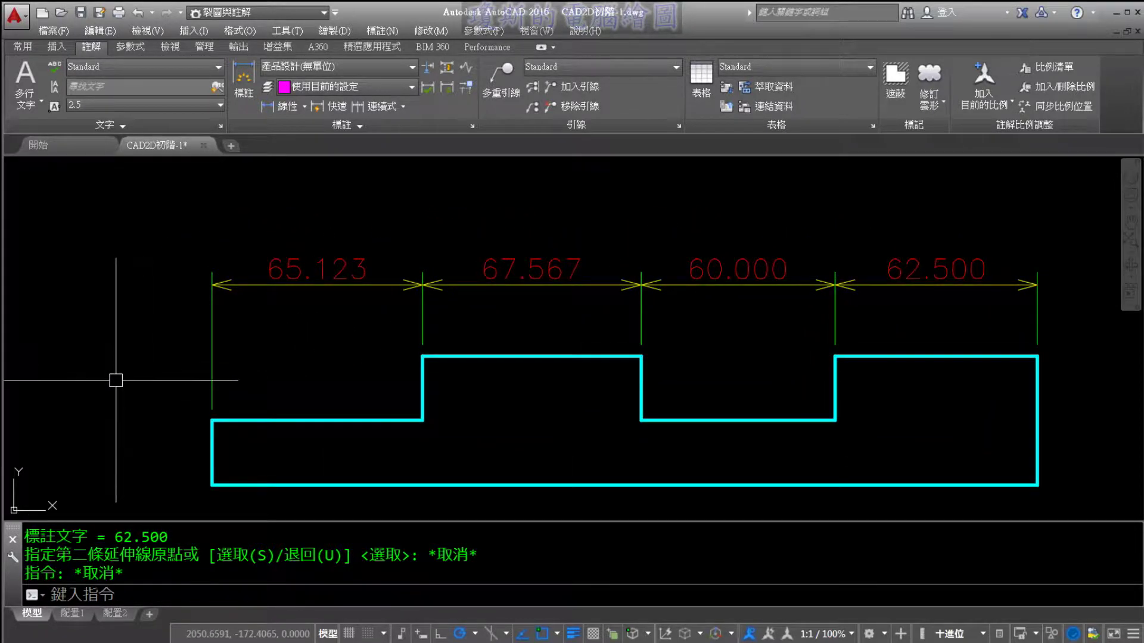
pyautogui.moveTo(281, 123)
pyautogui.mouseDown()
pyautogui.moveTo(278, 156)
pyautogui.moveTo(313, 165)
pyautogui.moveTo(326, 134)
pyautogui.moveTo(334, 152)
pyautogui.moveTo(383, 147)
pyautogui.mouseUp()
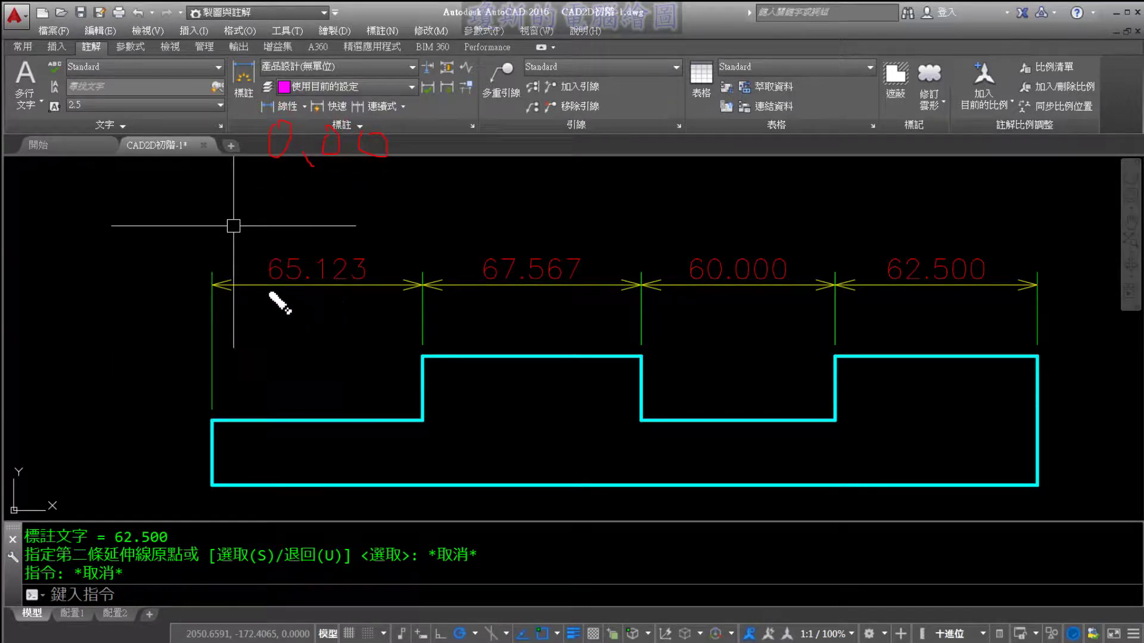
pyautogui.moveTo(265, 291); pyautogui.dragTo(362, 280)
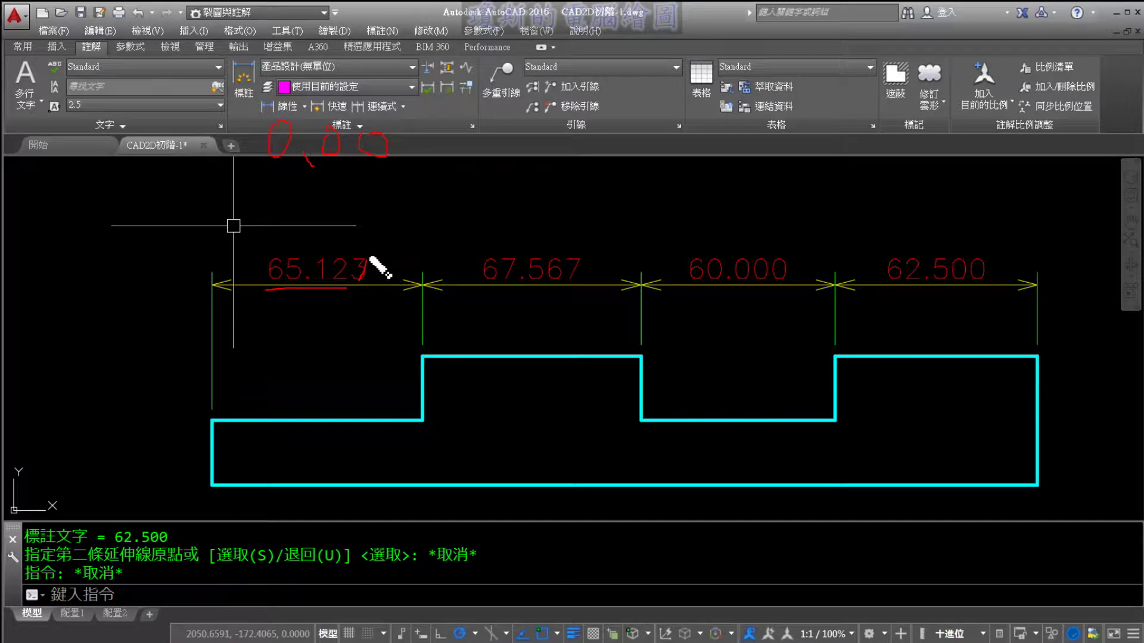
pyautogui.moveTo(357, 263)
pyautogui.mouseDown()
pyautogui.moveTo(358, 225)
pyautogui.moveTo(362, 270)
pyautogui.mouseUp()
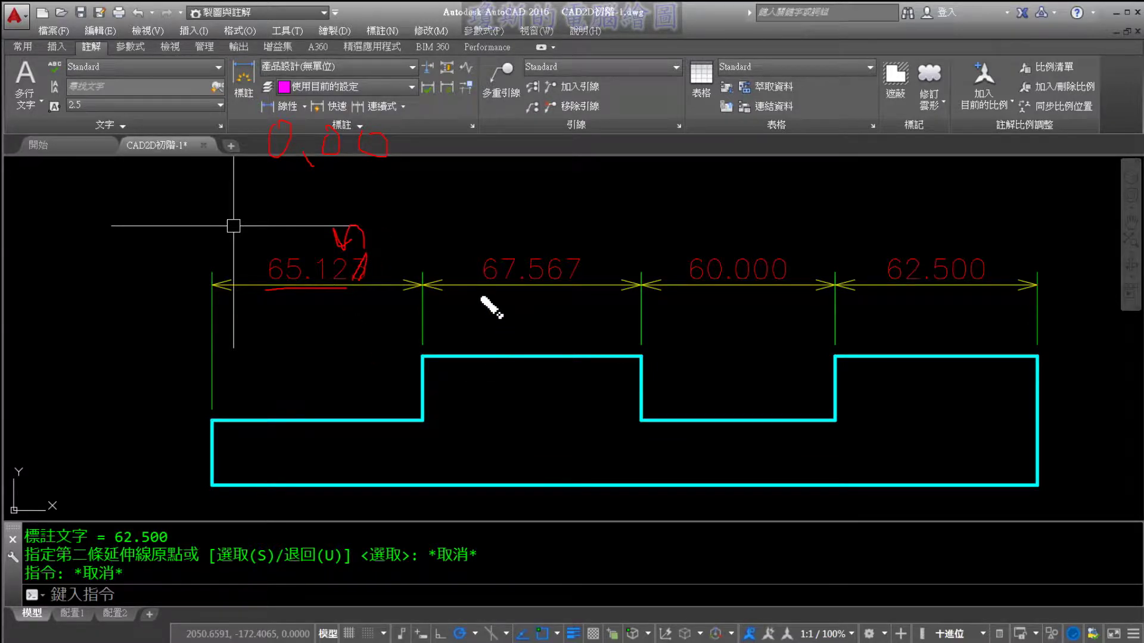
pyautogui.moveTo(482, 298); pyautogui.dragTo(577, 297)
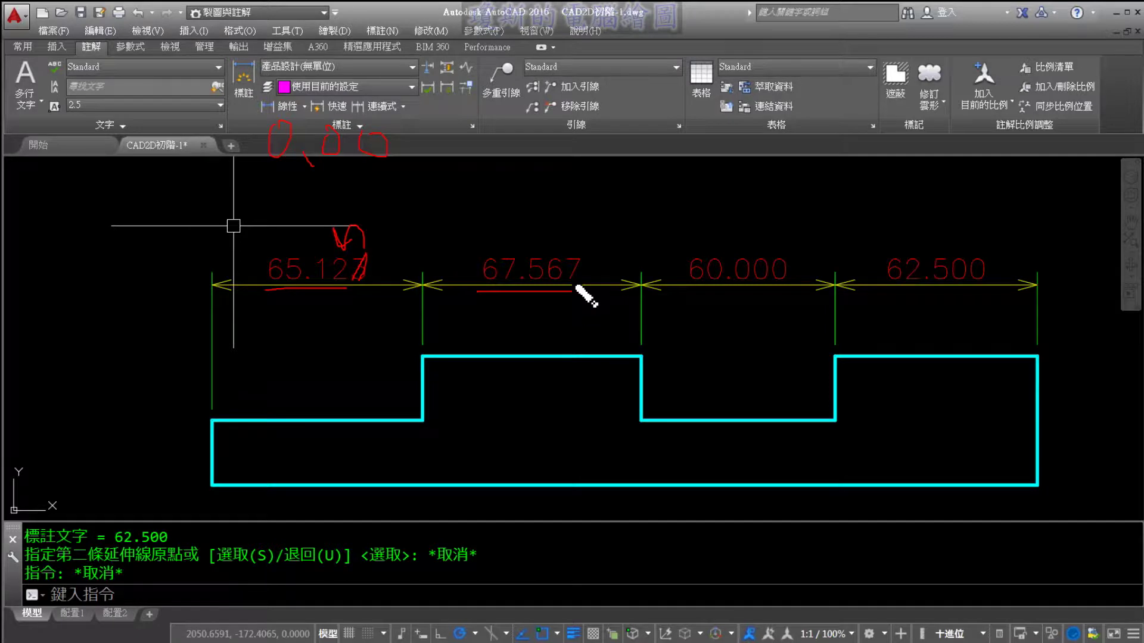
pyautogui.moveTo(563, 244); pyautogui.dragTo(590, 294)
pyautogui.moveTo(557, 249); pyautogui.dragTo(577, 241)
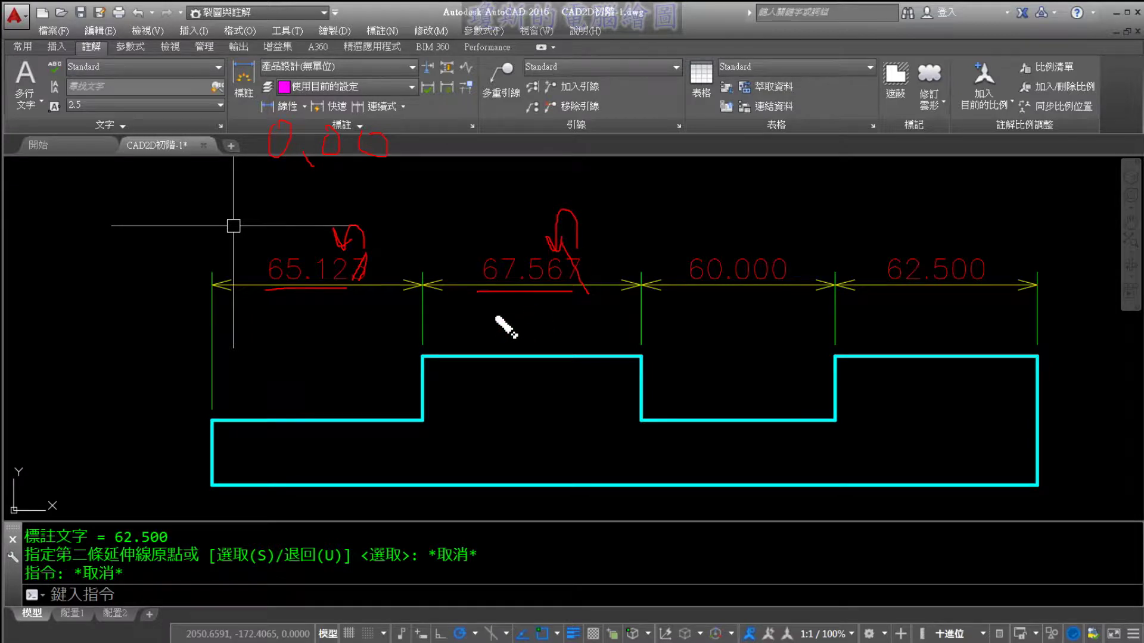
pyautogui.moveTo(495, 301)
pyautogui.mouseDown()
pyautogui.moveTo(492, 323)
pyautogui.moveTo(541, 315)
pyautogui.moveTo(543, 302)
pyautogui.moveTo(564, 334)
pyautogui.mouseUp()
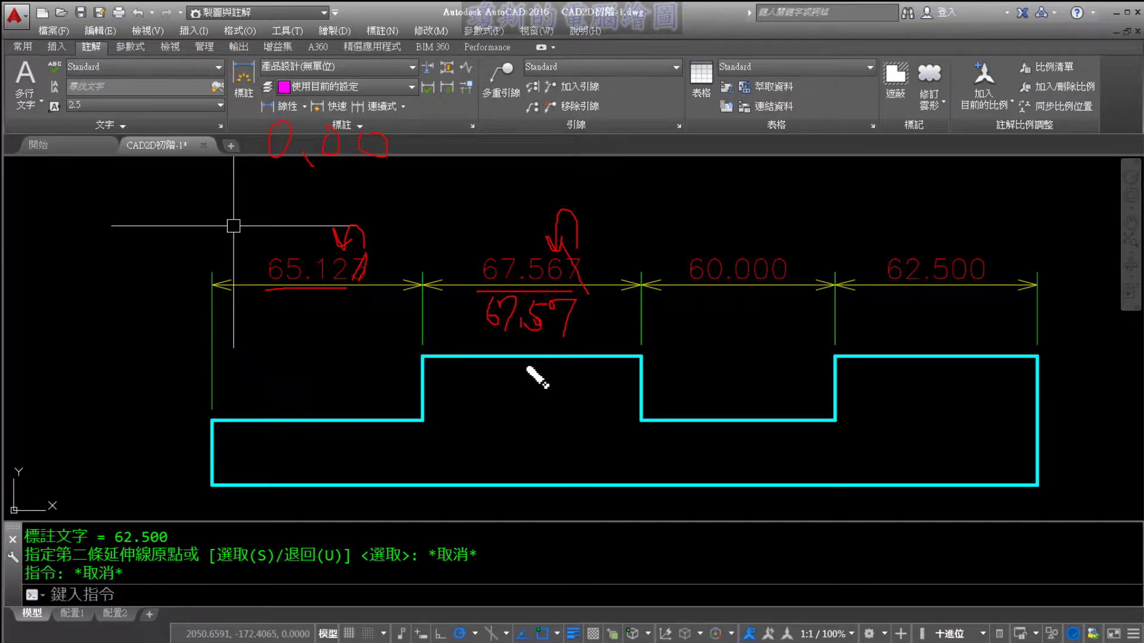
pyautogui.moveTo(691, 292)
pyautogui.mouseDown()
pyautogui.moveTo(753, 292)
pyautogui.moveTo(691, 318)
pyautogui.moveTo(714, 326)
pyautogui.moveTo(765, 314)
pyautogui.mouseUp()
pyautogui.click(728, 334)
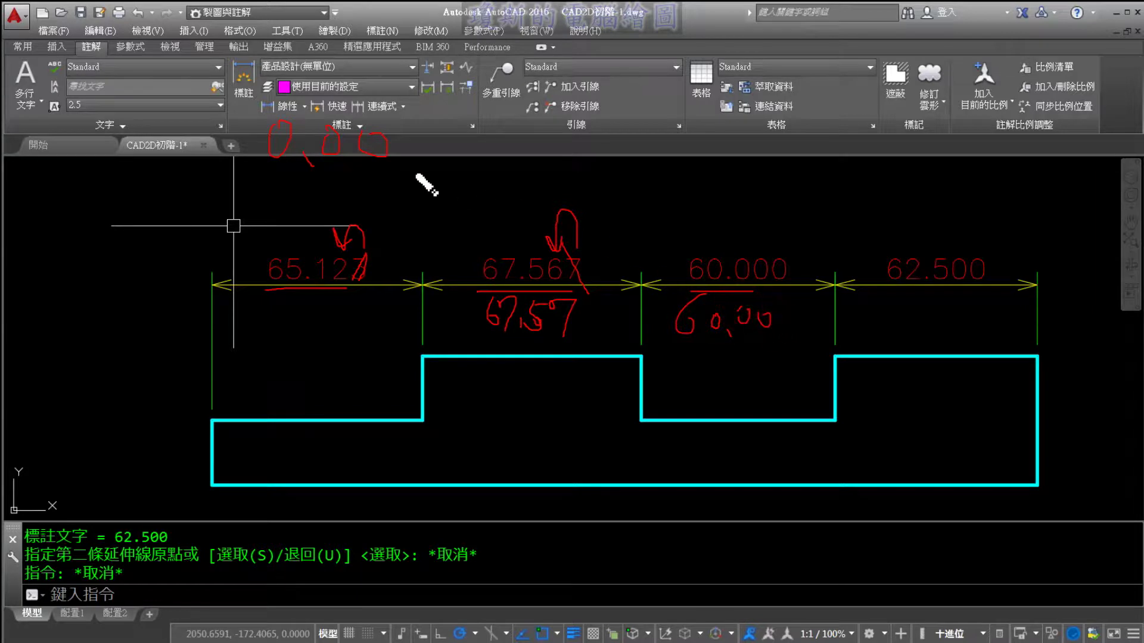
pyautogui.moveTo(410, 168); pyautogui.dragTo(304, 168)
pyautogui.moveTo(889, 295); pyautogui.dragTo(972, 295)
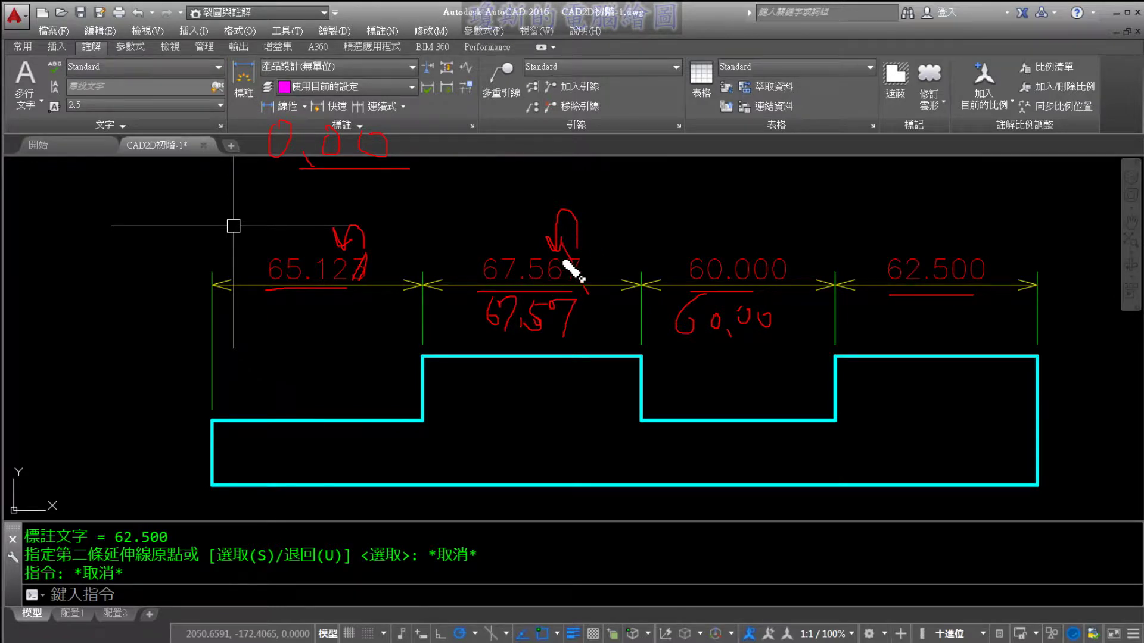
pyautogui.press('Escape')
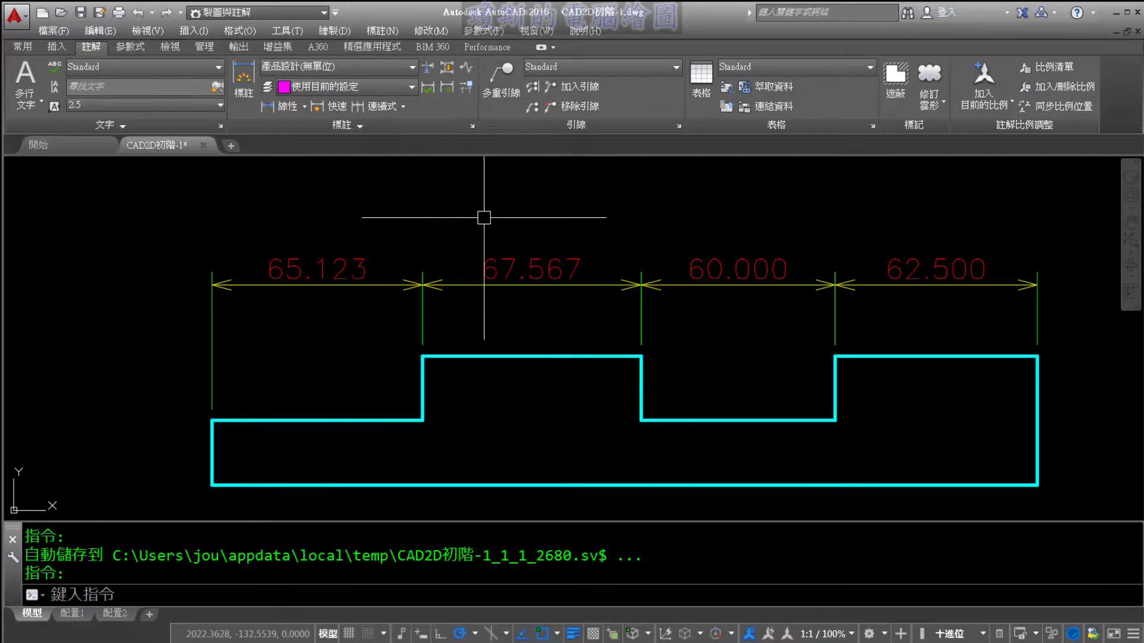
pyautogui.moveTo(480, 230); pyautogui.dragTo(513, 315, button='middle')
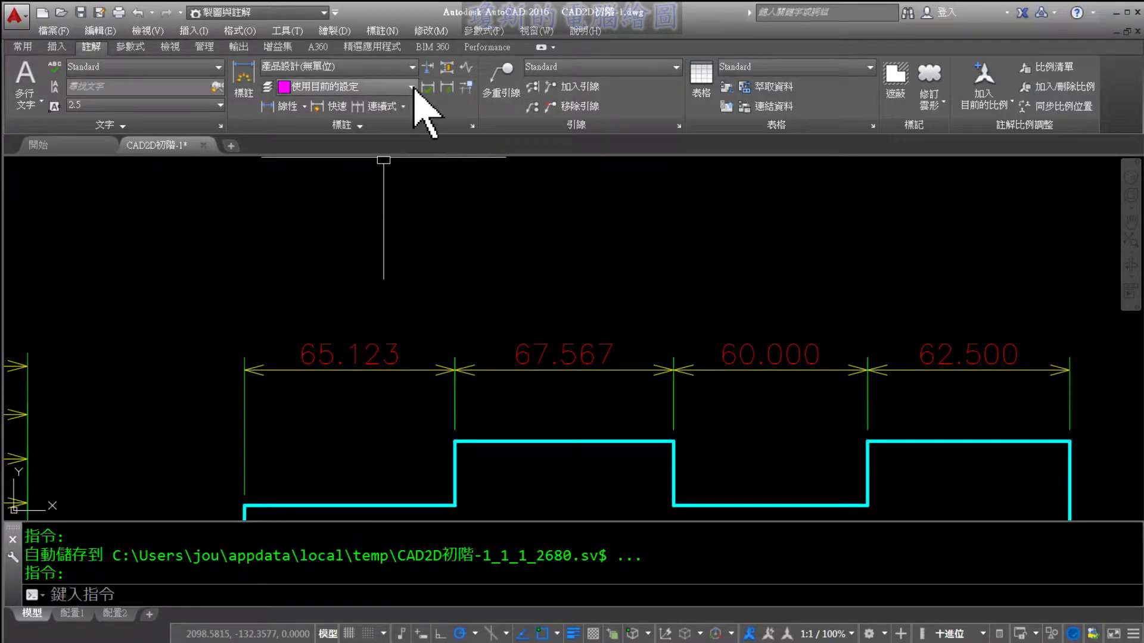
# Set the 產品設計(無單位) dimension style's primary unit precision to 0.00.
pyautogui.click(473, 126)
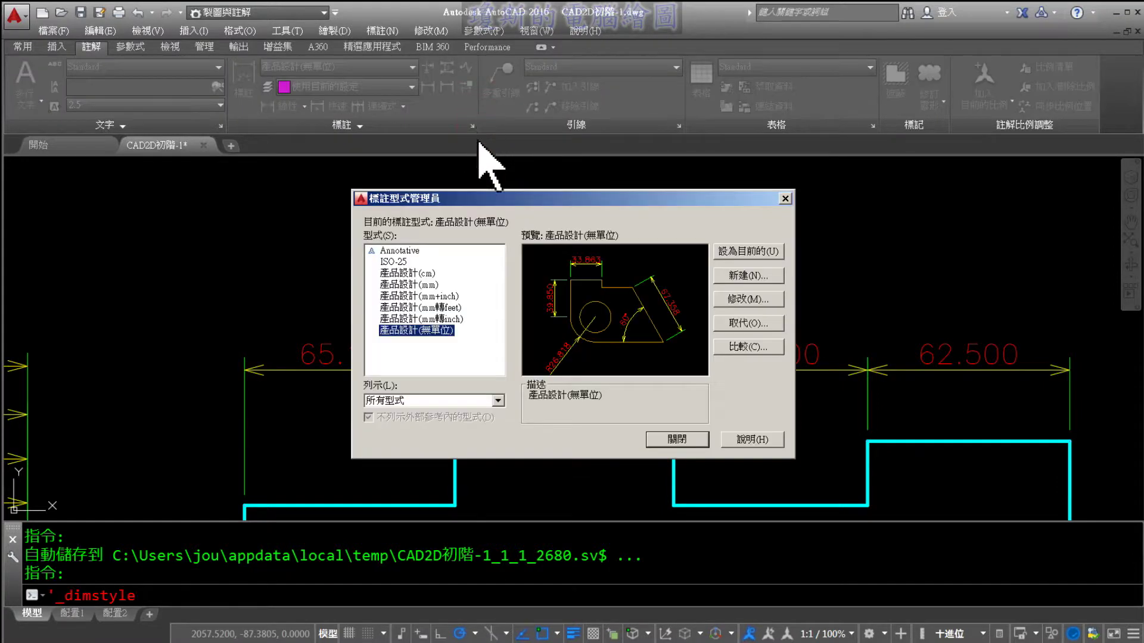
pyautogui.moveTo(376, 337); pyautogui.dragTo(465, 337)
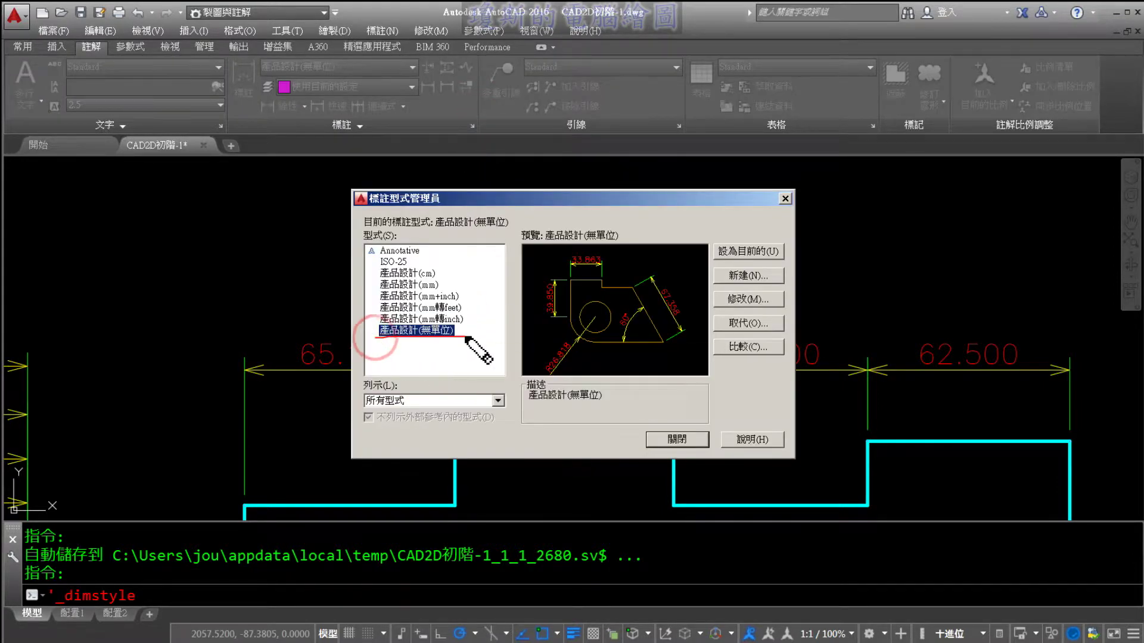
pyautogui.moveTo(759, 314); pyautogui.dragTo(763, 316)
pyautogui.press('Escape')
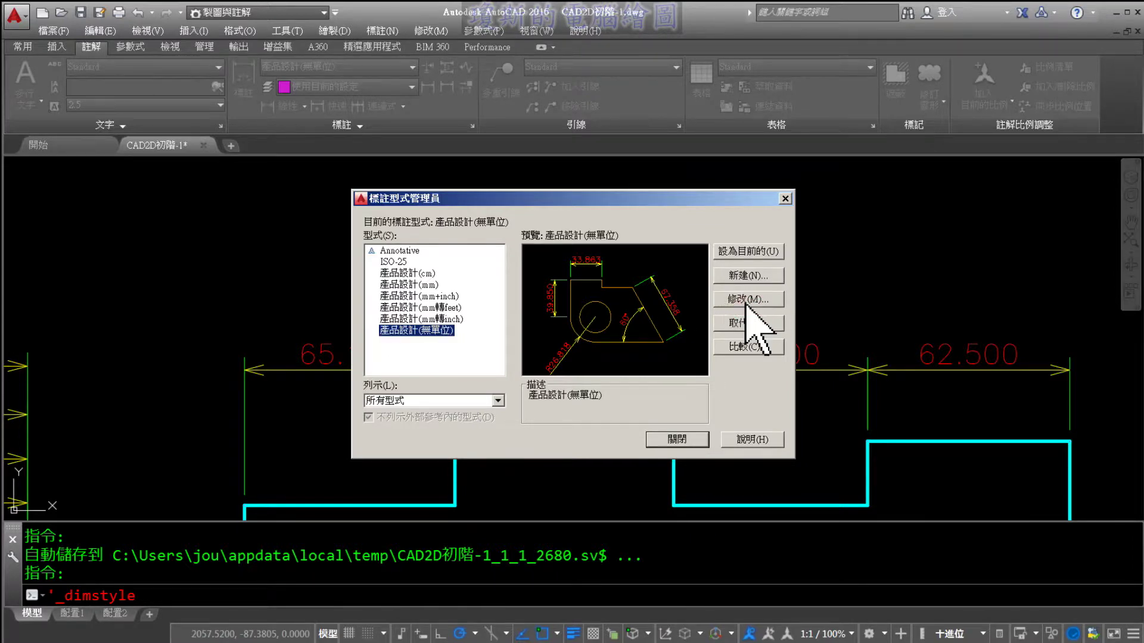
pyautogui.click(746, 299)
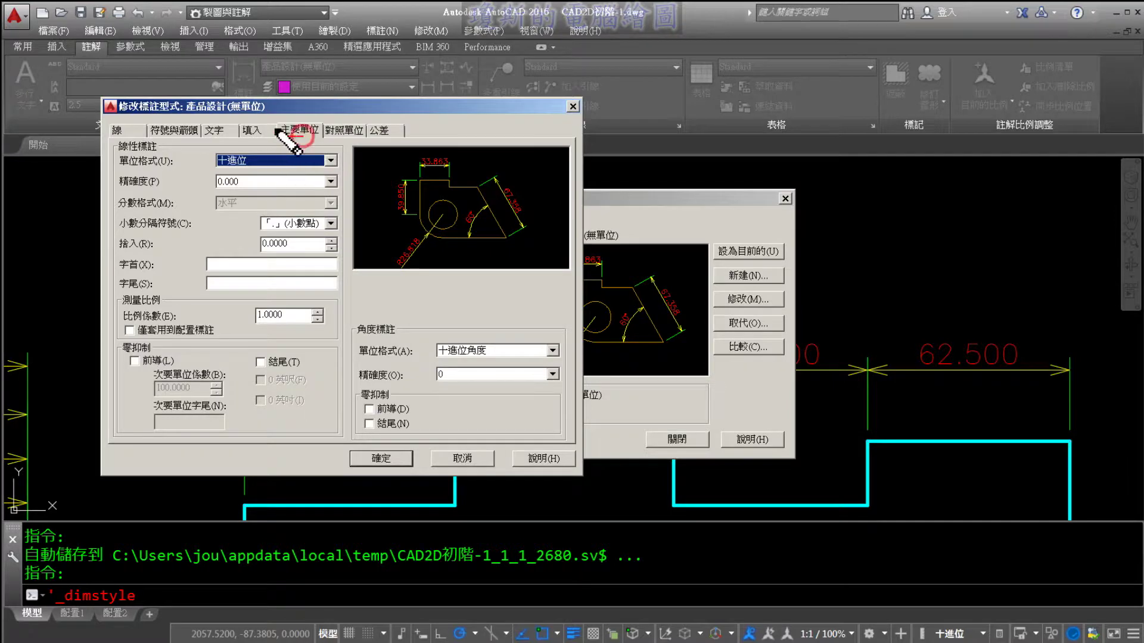
pyautogui.moveTo(309, 119); pyautogui.dragTo(269, 158)
pyautogui.press('Escape')
pyautogui.click(272, 181)
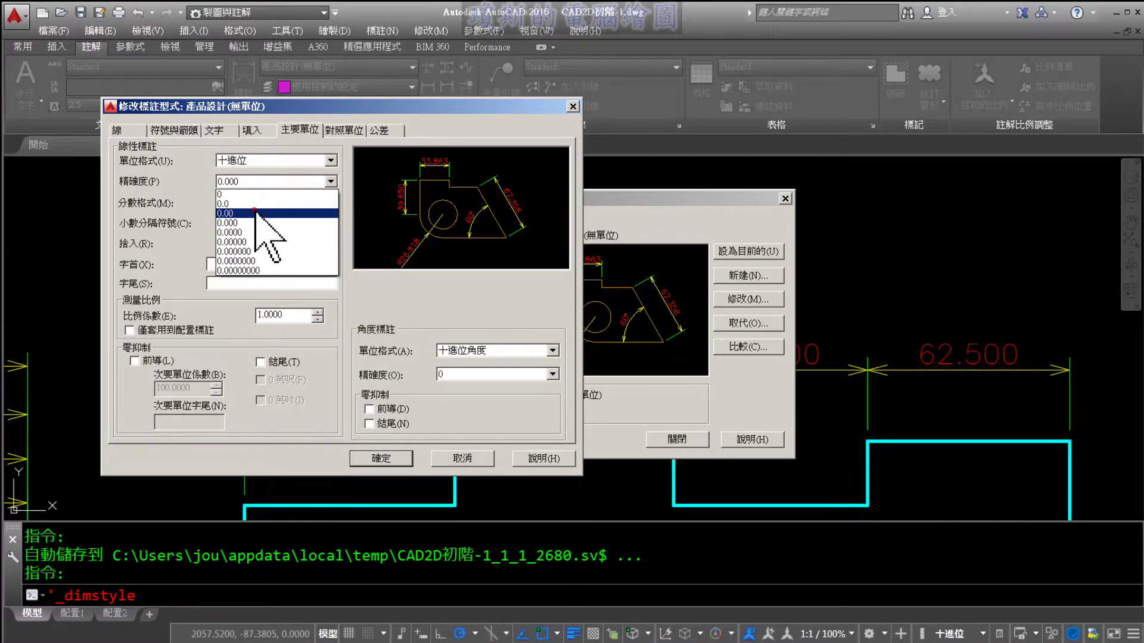
pyautogui.click(255, 213)
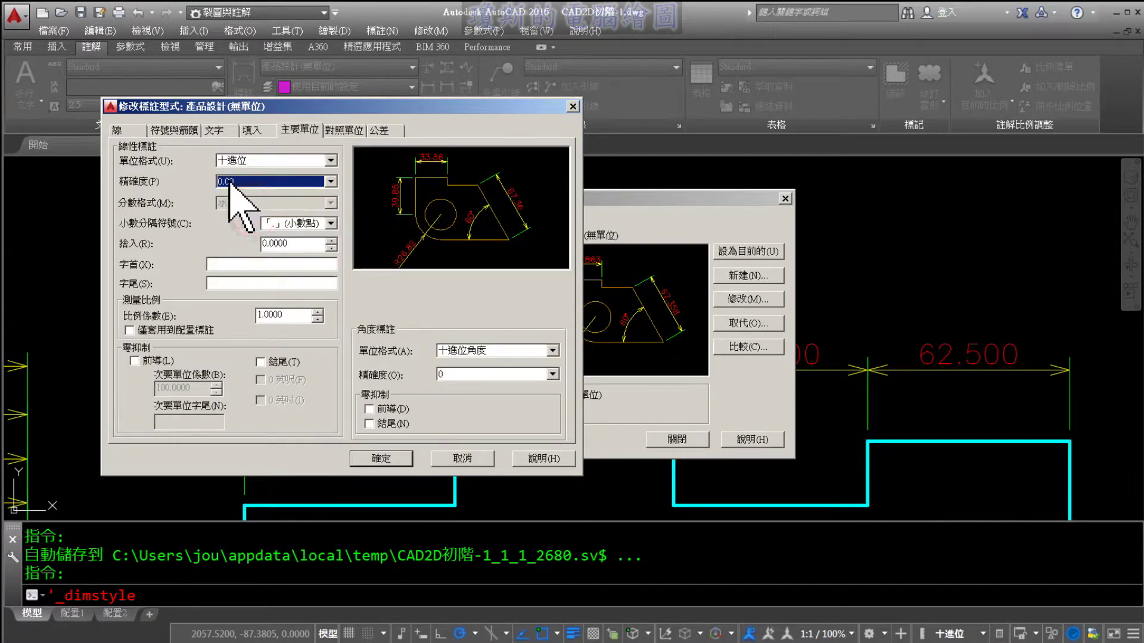
pyautogui.click(398, 463)
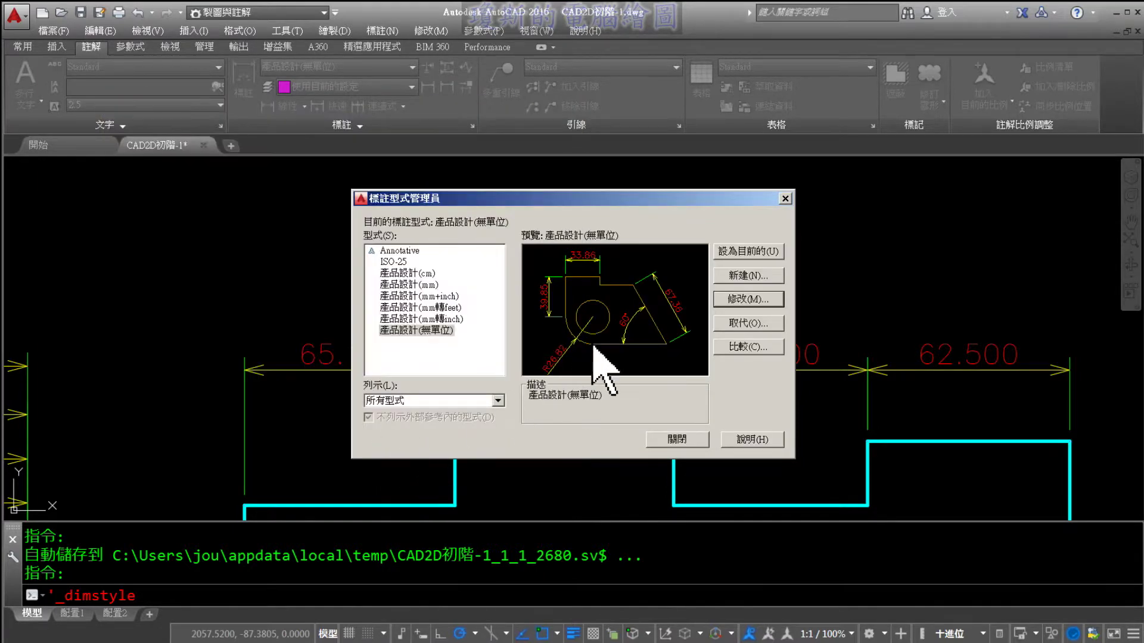
pyautogui.click(739, 249)
pyautogui.click(679, 442)
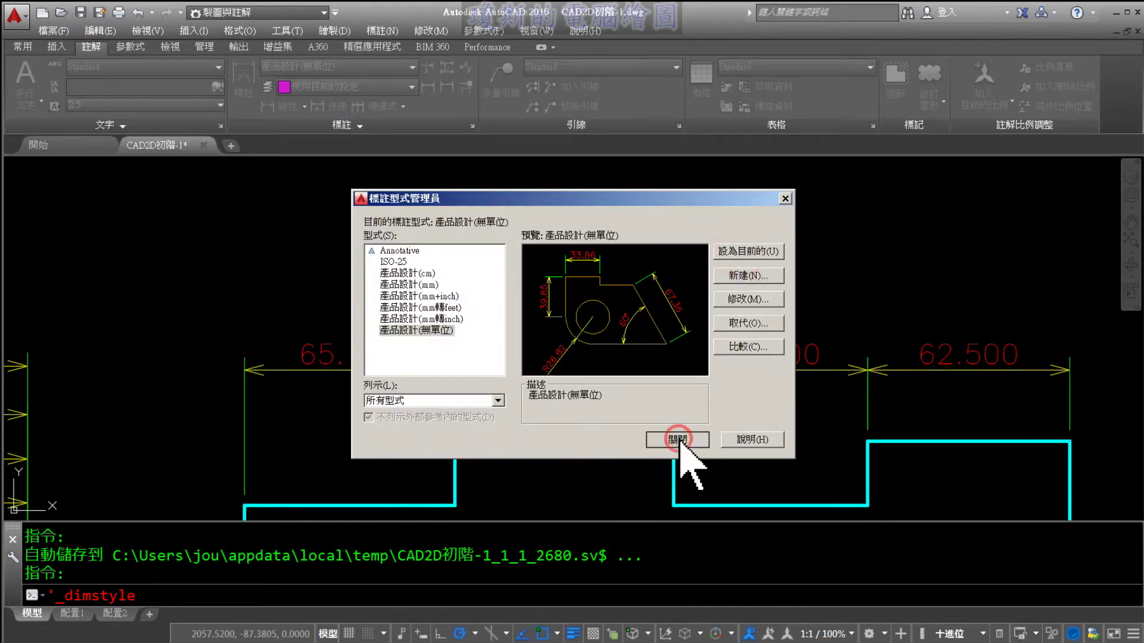
pyautogui.moveTo(573, 445)
pyautogui.mouseDown(button='middle')
pyautogui.moveTo(547, 387)
pyautogui.moveTo(562, 354)
pyautogui.moveTo(551, 322)
pyautogui.mouseUp(button='middle')
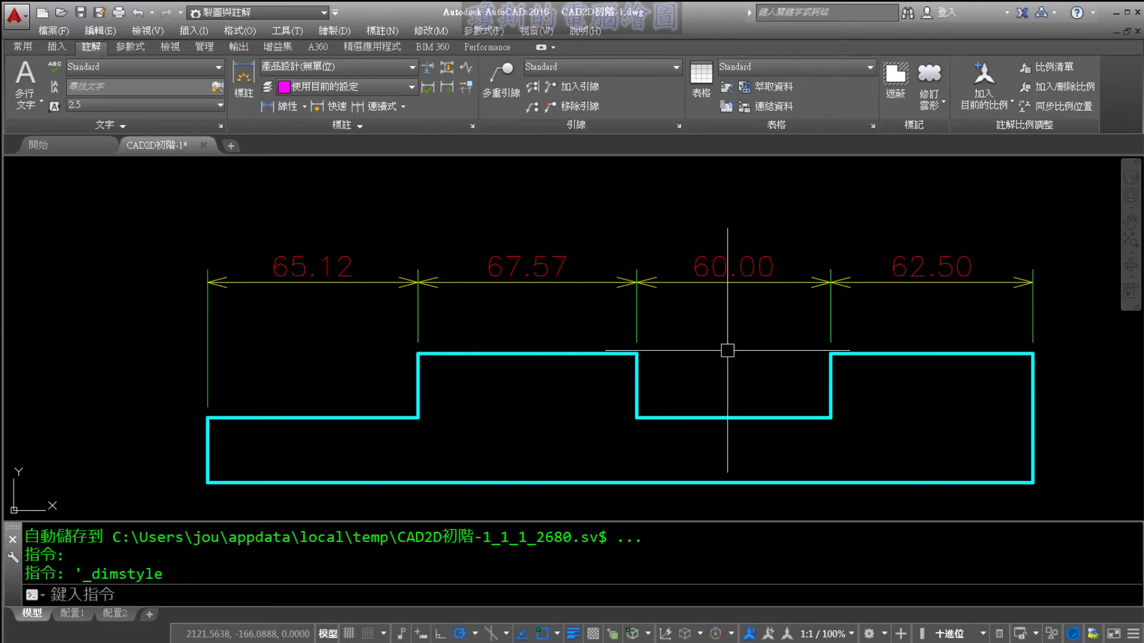
pyautogui.moveTo(732, 345); pyautogui.dragTo(709, 321, button='middle')
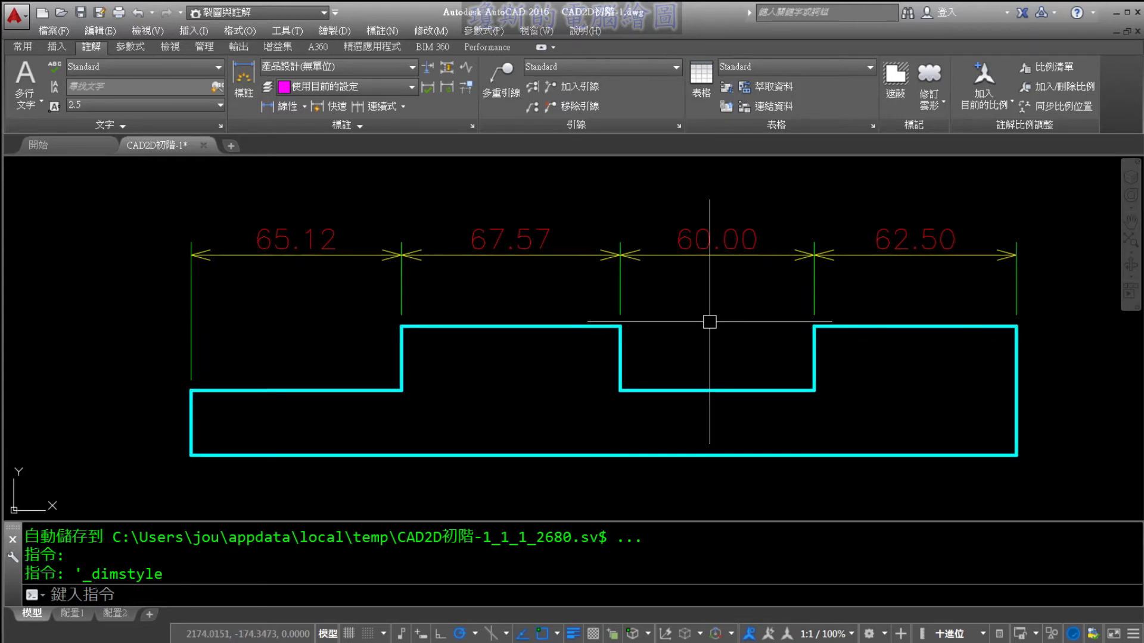